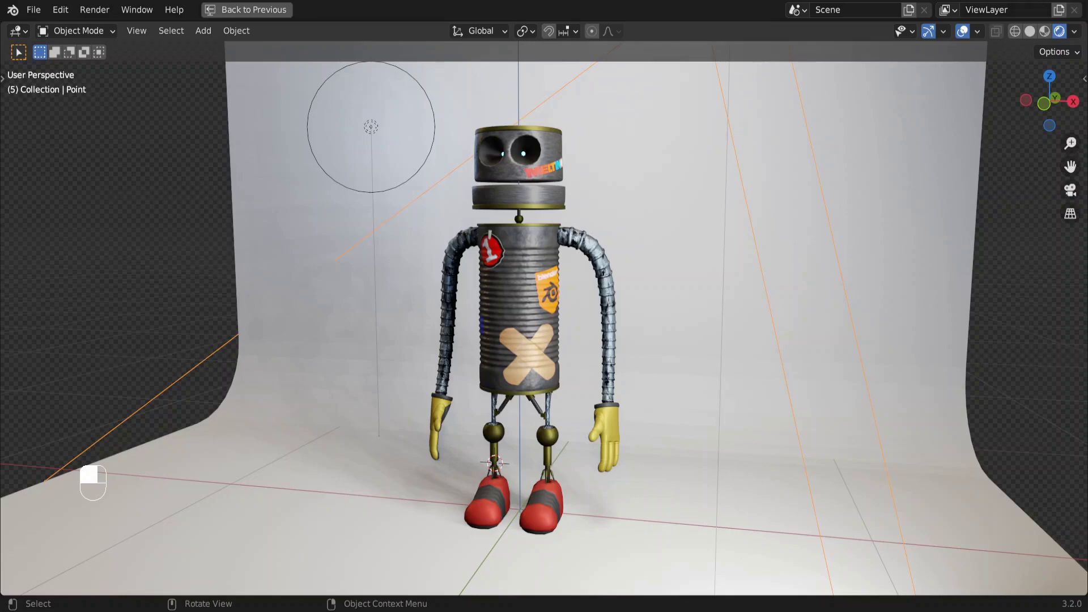
# - Examine the finished robot's legs up close, ending on the small pistons at the ankle
pyautogui.moveTo(517, 462); pyautogui.dragTo(486, 220, button='middle')
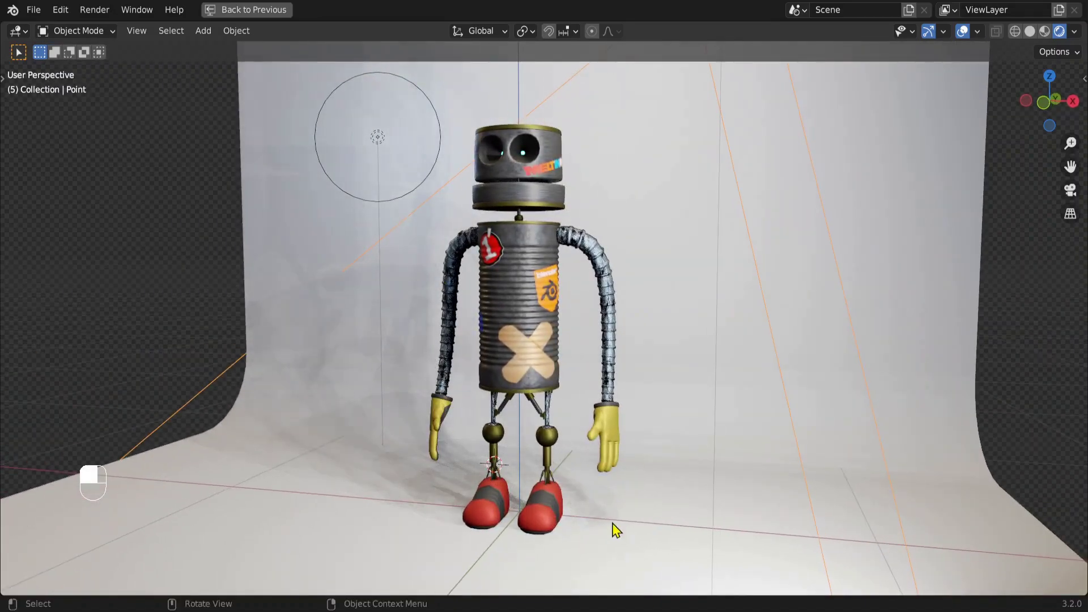
pyautogui.moveTo(577, 532)
pyautogui.mouseDown(button='middle')
pyautogui.moveTo(609, 519)
pyautogui.moveTo(578, 513)
pyautogui.mouseUp(button='middle')
pyautogui.scroll(3, 575, 505)
pyautogui.keyDown('shift'); pyautogui.moveTo(590, 417); pyautogui.dragTo(601, 246, button='middle'); pyautogui.keyUp('shift')
pyautogui.scroll(2, 579, 233)
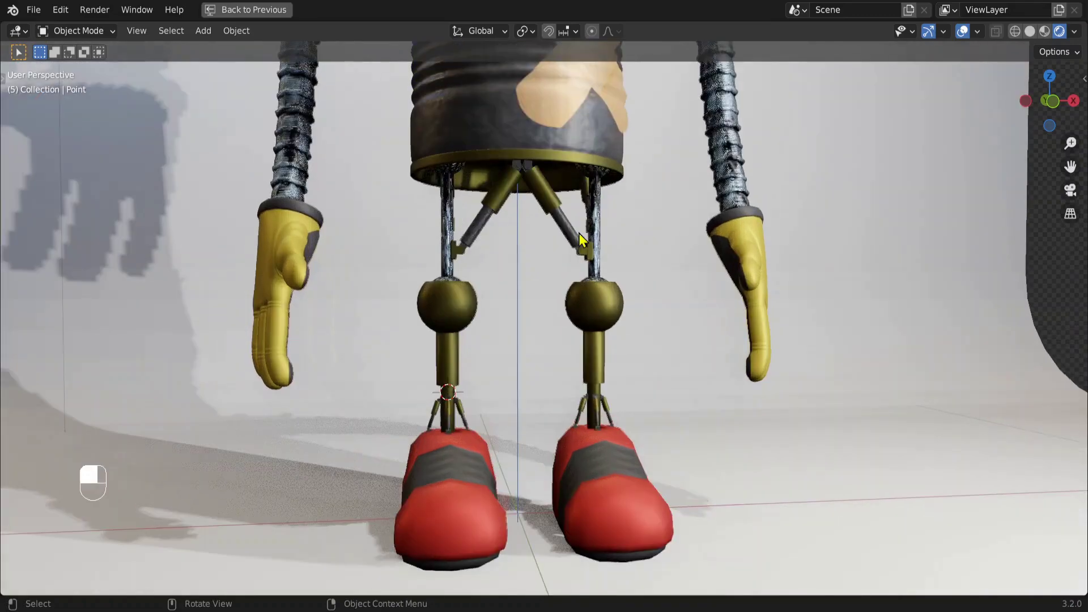
pyautogui.moveTo(726, 415); pyautogui.dragTo(612, 408, button='middle')
pyautogui.scroll(4, 612, 442)
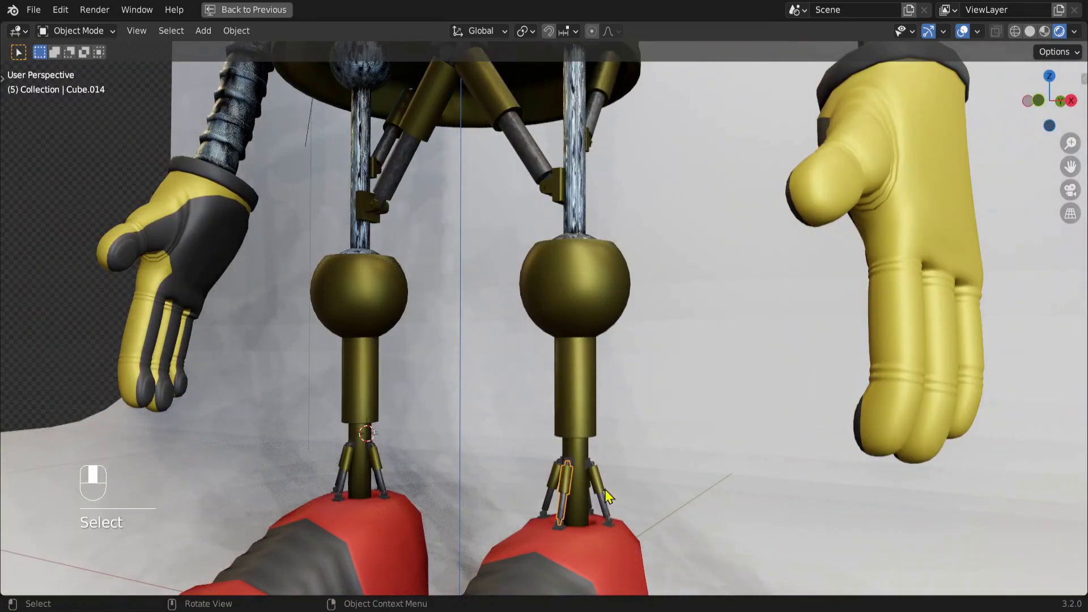
pyautogui.press('KP_Decimal')
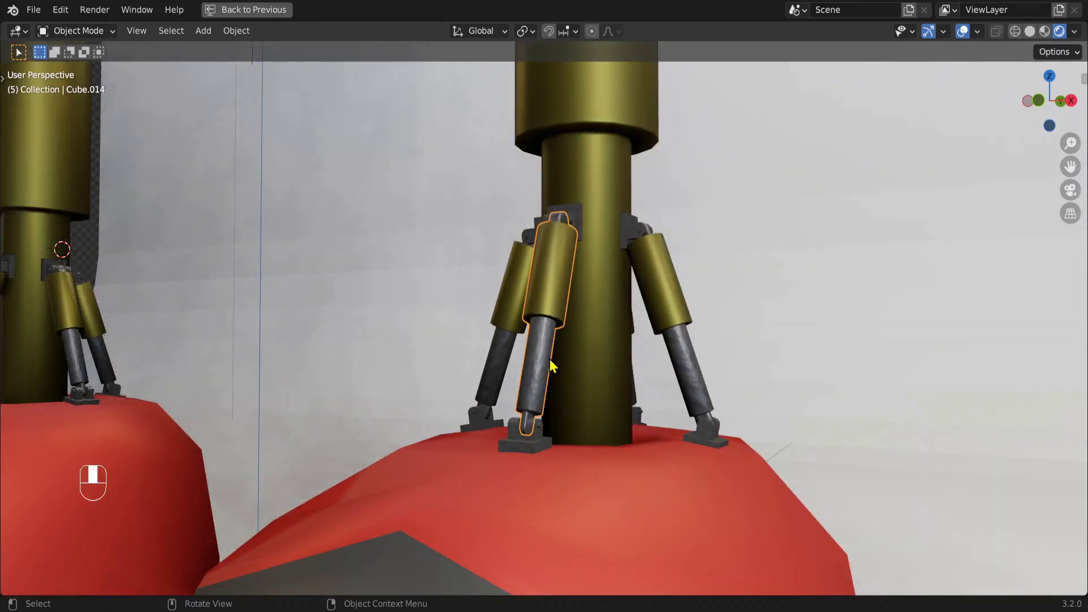
# - Duplicate the front ankle piston beside the leg and delete the copy
pyautogui.hotkey('shift', 'd')
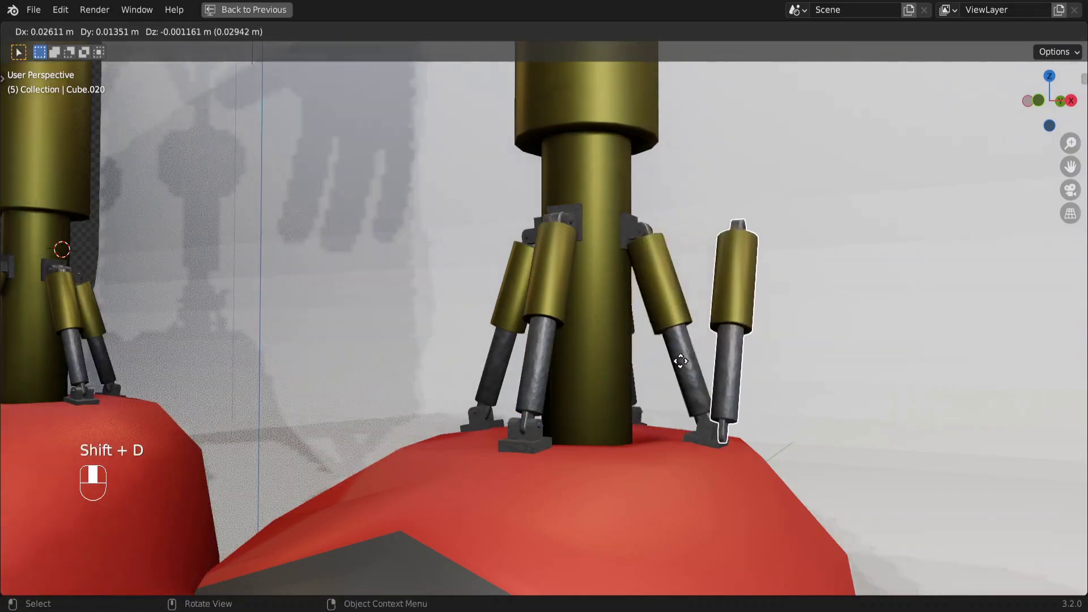
pyautogui.click(683, 365)
pyautogui.press('x')
pyautogui.click(546, 346)
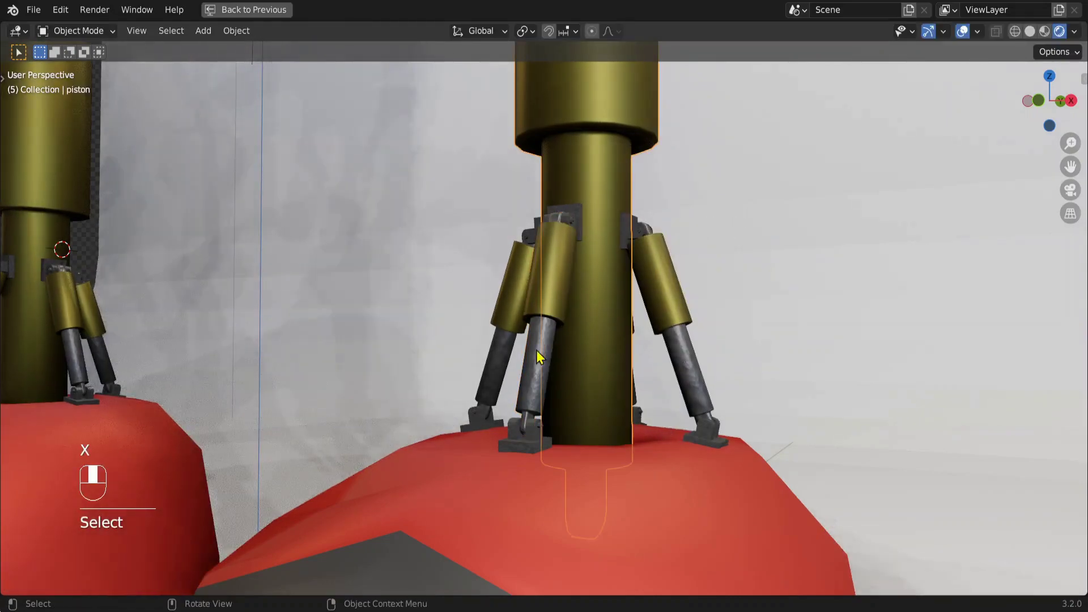
# - Inspect the front ankle piston and its neighbours around the leg from several angles
pyautogui.click(529, 362)
pyautogui.moveTo(529, 363); pyautogui.dragTo(651, 345, button='middle')
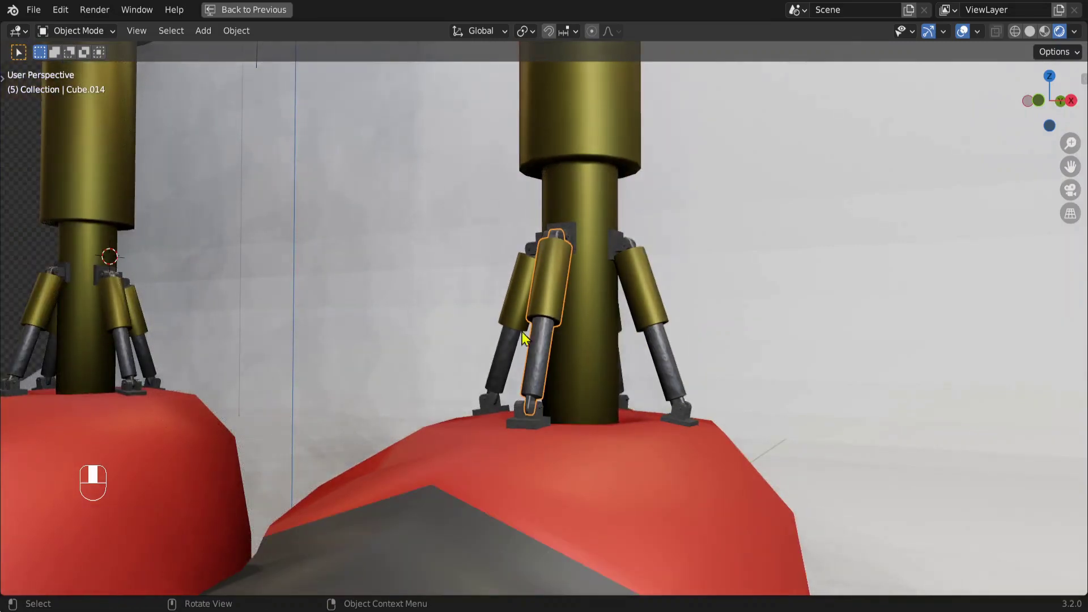
pyautogui.moveTo(581, 321); pyautogui.dragTo(593, 367, button='middle')
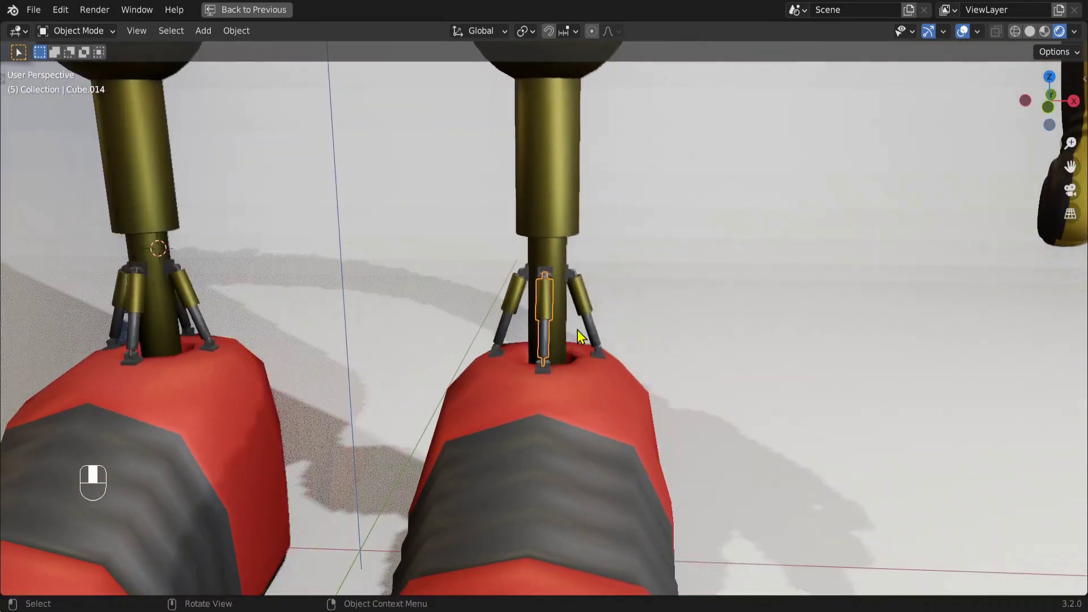
pyautogui.scroll(3, 599, 367)
pyautogui.scroll(-2, 600, 369)
pyautogui.moveTo(692, 364); pyautogui.dragTo(603, 195, button='middle')
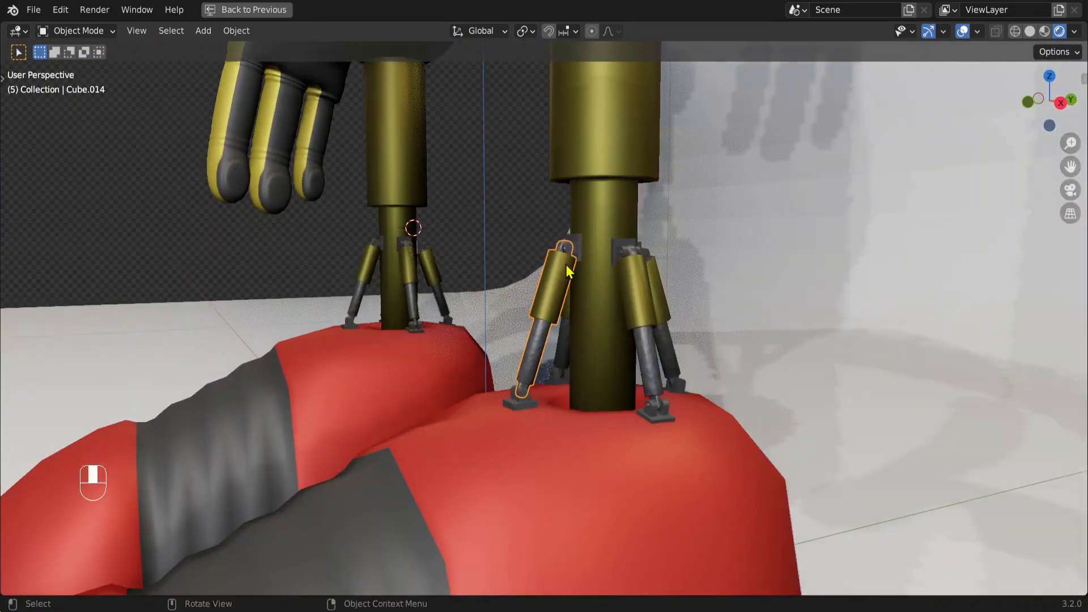
pyautogui.scroll(4, 604, 194)
# - Select the front ankle piston with its upper bracket and the shoe to check how the parts are divided into objects
pyautogui.click(600, 196)
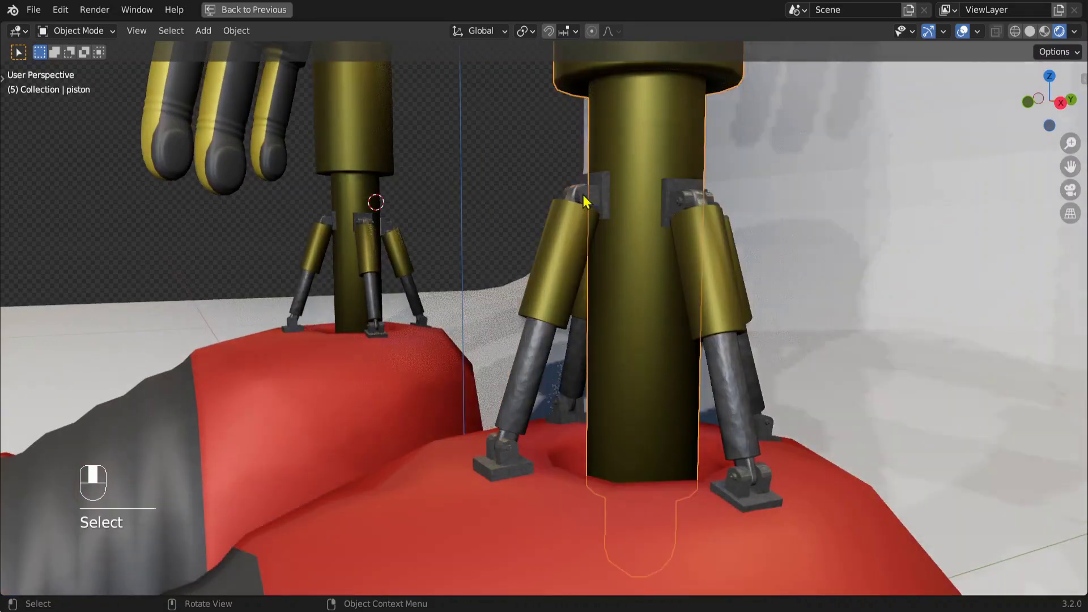
pyautogui.click(580, 195)
pyautogui.keyDown('shift'); pyautogui.click(573, 229); pyautogui.keyUp('shift')
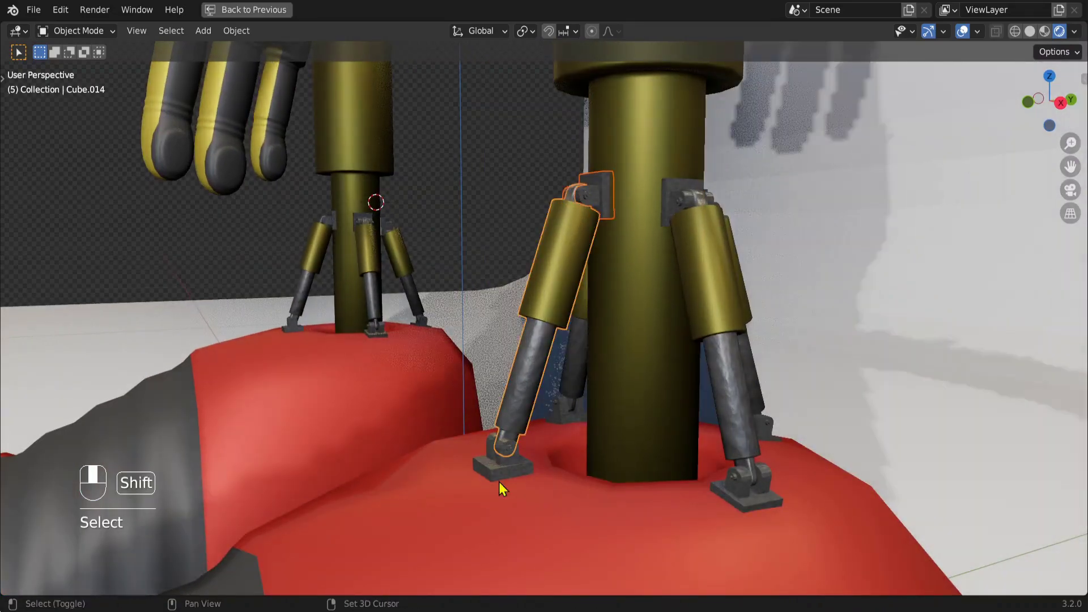
pyautogui.keyDown('shift'); pyautogui.click(505, 467); pyautogui.keyUp('shift')
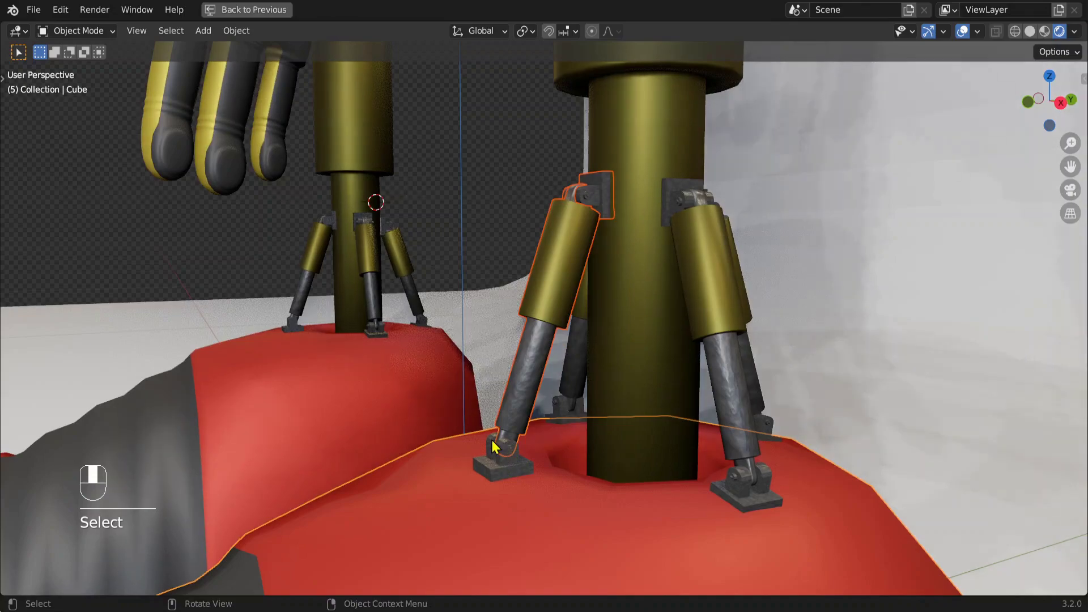
pyautogui.moveTo(490, 460); pyautogui.dragTo(557, 192, button='middle')
pyautogui.click(583, 381)
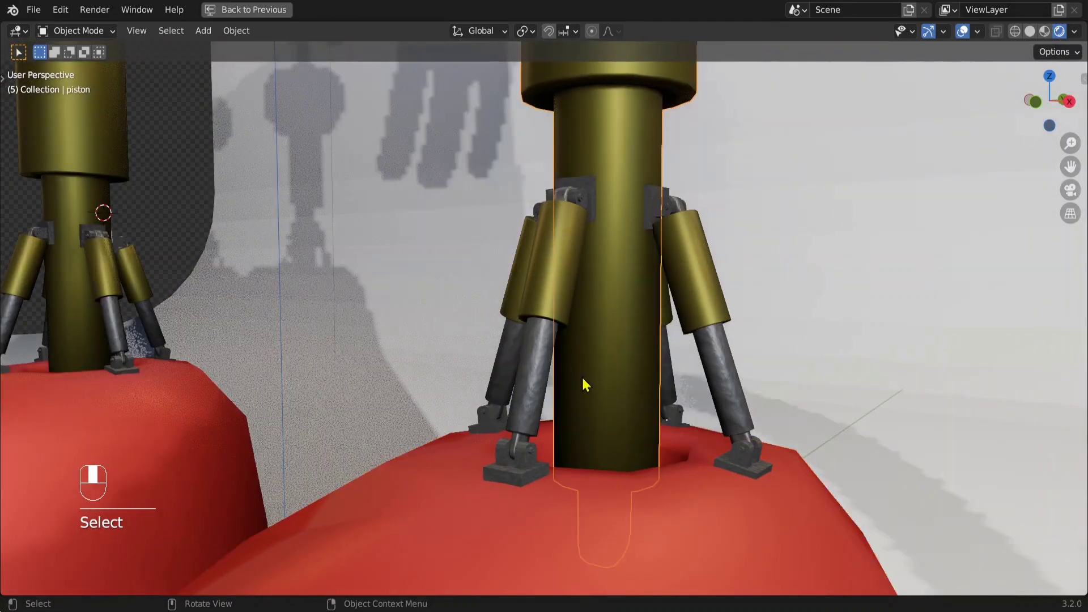
pyautogui.moveTo(564, 398); pyautogui.dragTo(578, 226, button='middle')
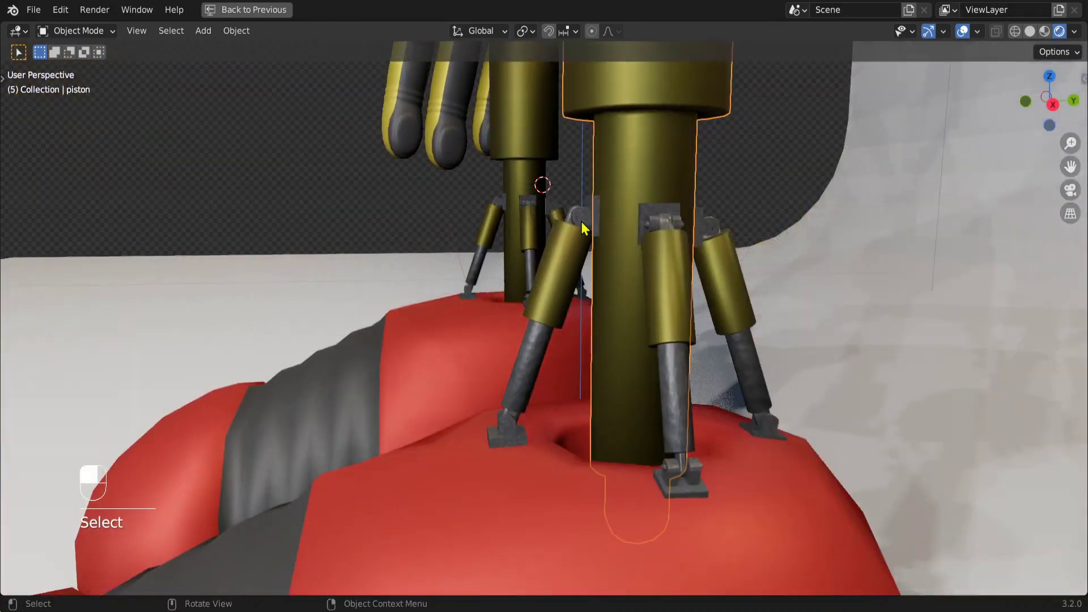
pyautogui.click(580, 221)
pyautogui.keyDown('shift'); pyautogui.click(515, 440); pyautogui.keyUp('shift')
pyautogui.keyDown('shift'); pyautogui.click(505, 435); pyautogui.keyUp('shift')
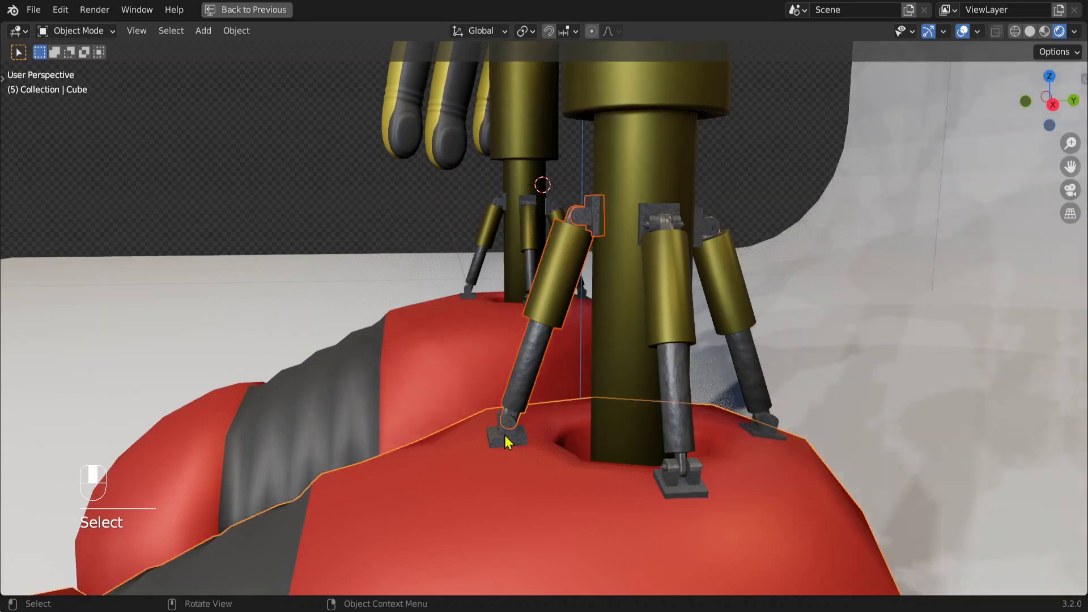
pyautogui.click(515, 437)
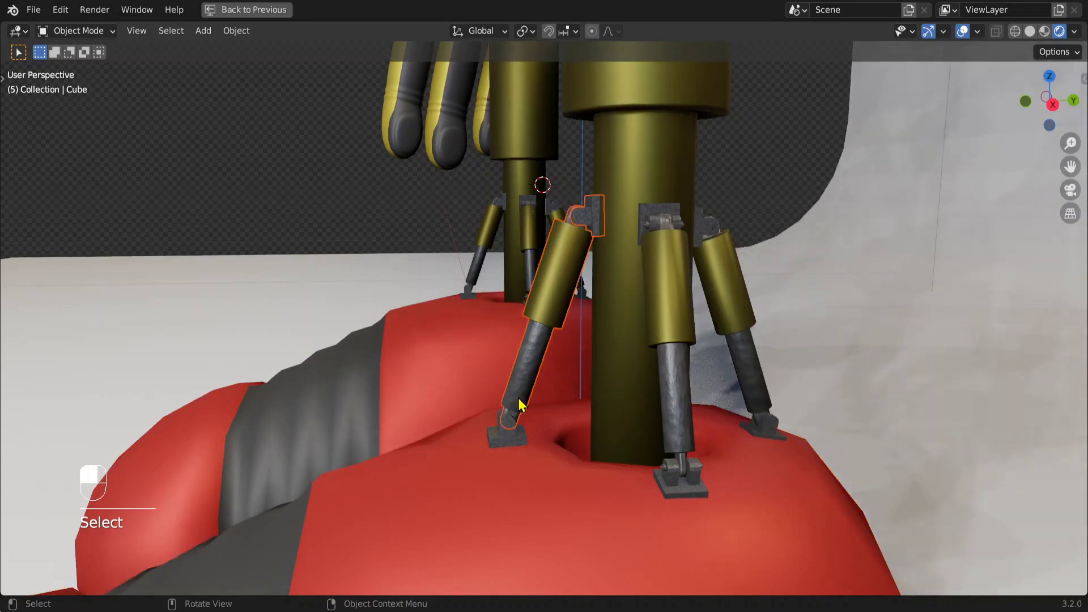
pyautogui.click(548, 300)
# - Inspect the yellow glove from the front and the side, framing the view on it
pyautogui.moveTo(552, 295); pyautogui.dragTo(690, 377, button='middle')
pyautogui.scroll(-11, 589, 266)
pyautogui.keyDown('shift'); pyautogui.moveTo(589, 275); pyautogui.dragTo(667, 294, button='middle'); pyautogui.keyUp('shift')
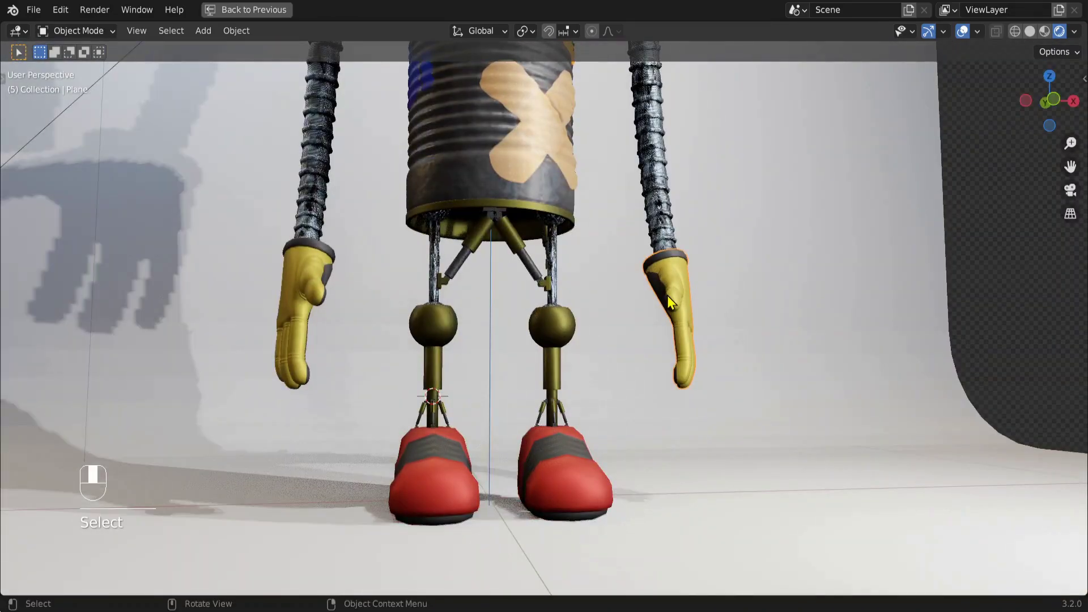
pyautogui.click(668, 295)
pyautogui.press('KP_Decimal')
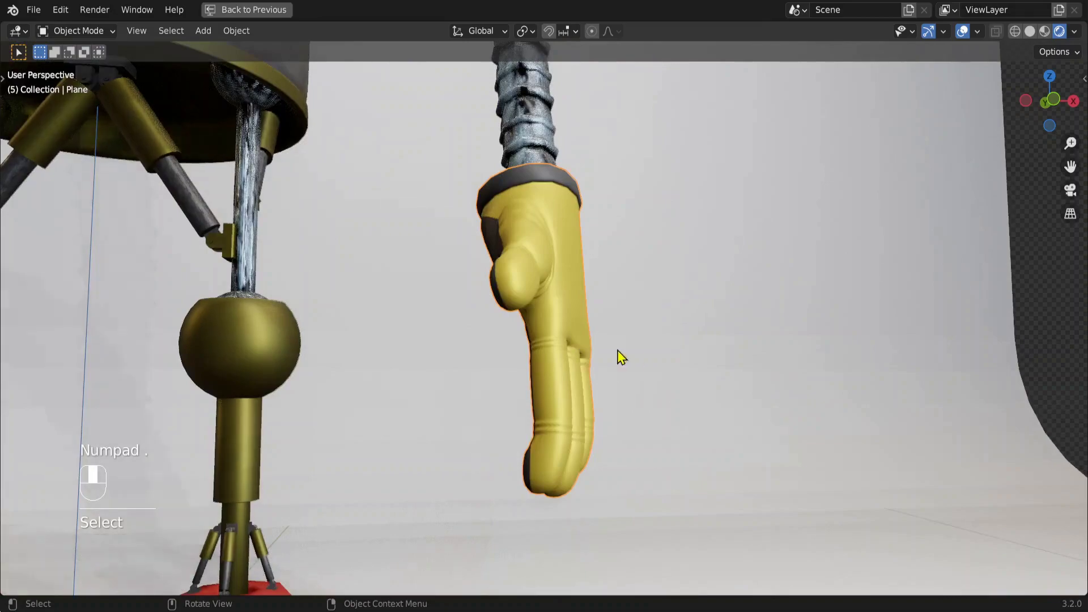
pyautogui.moveTo(617, 357); pyautogui.dragTo(580, 266, button='middle')
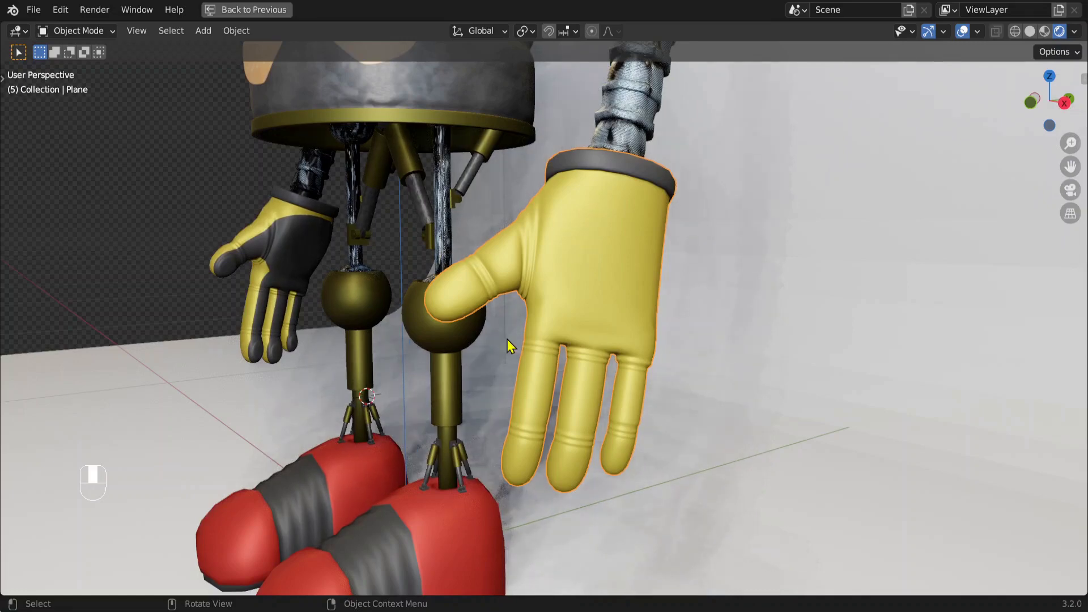
pyautogui.moveTo(674, 368)
pyautogui.mouseDown(button='middle')
pyautogui.moveTo(535, 304)
pyautogui.moveTo(559, 270)
pyautogui.moveTo(554, 352)
pyautogui.moveTo(523, 372)
pyautogui.moveTo(614, 437)
pyautogui.moveTo(548, 315)
pyautogui.mouseUp(button='middle')
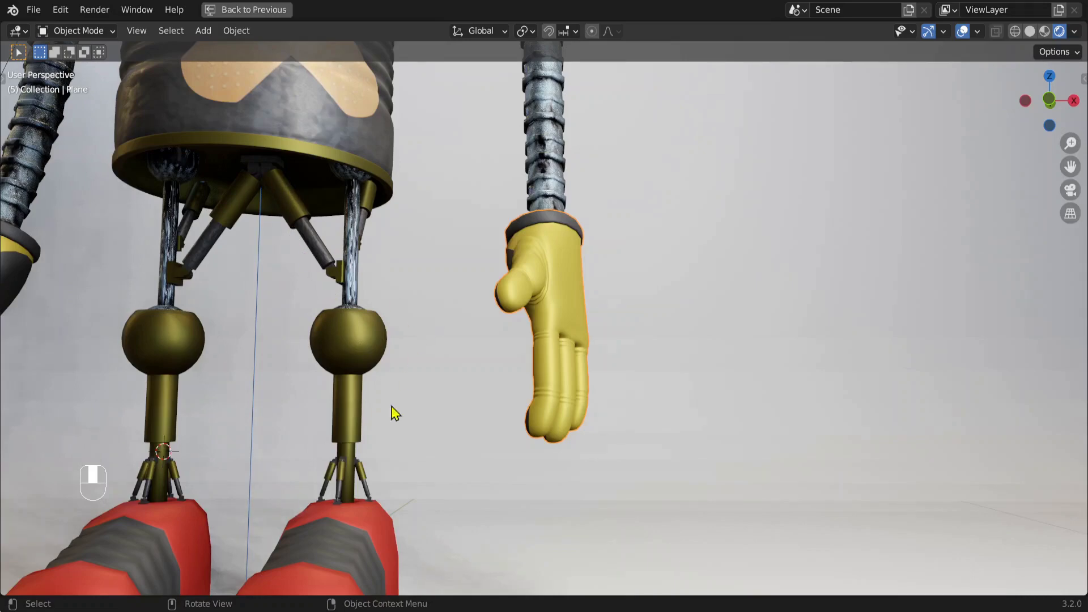
# - Open the recent file robot--dernier-10-.blend, saving the changes to robot--dernier-mats.blend
pyautogui.click(34, 11)
pyautogui.moveTo(68, 60)
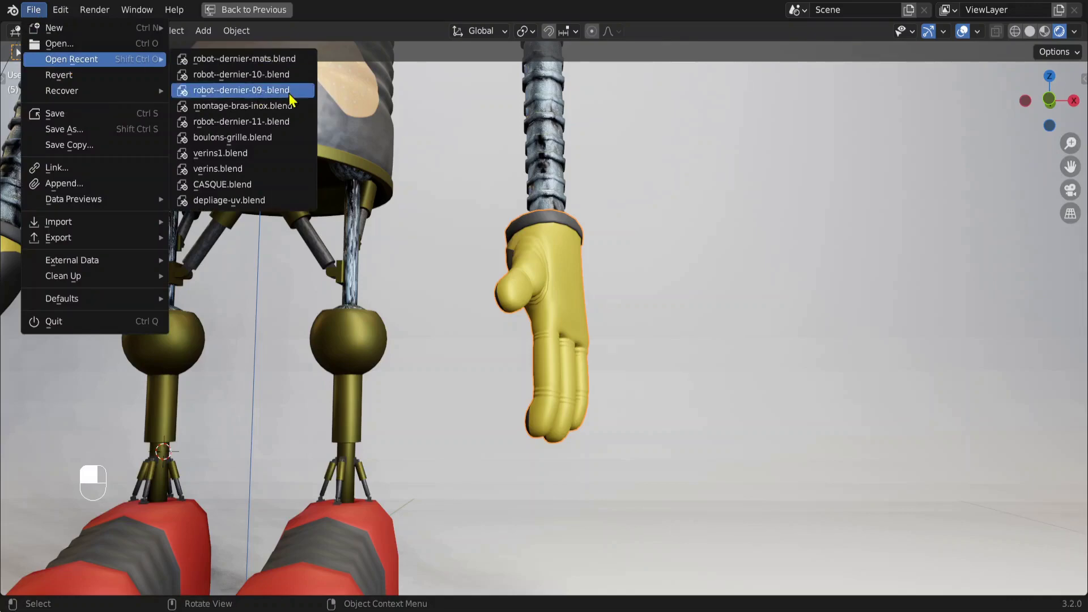
pyautogui.click(250, 76)
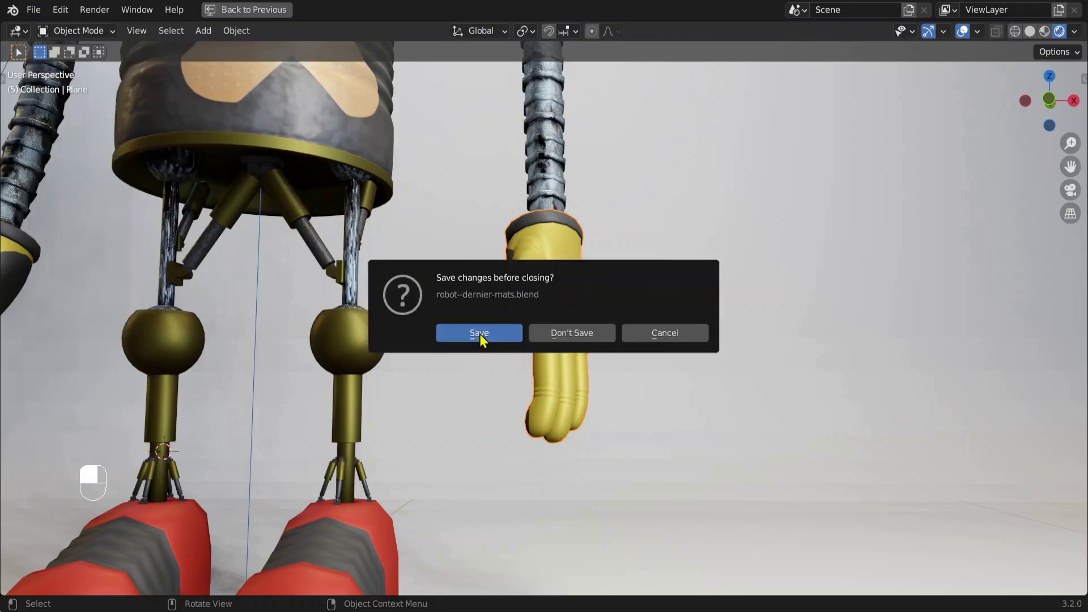
pyautogui.click(480, 334)
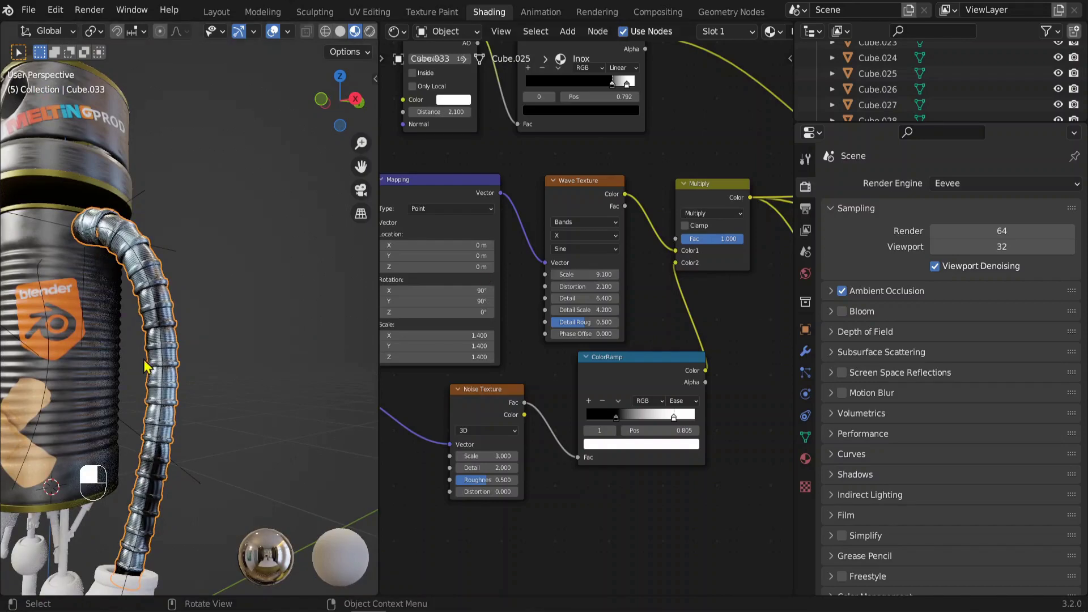
# - Set the Noise Texture scale to 24.5 in the arm's Inox material
pyautogui.scroll(5, 144, 365)
pyautogui.scroll(-6, 168, 413)
pyautogui.moveTo(165, 427); pyautogui.dragTo(243, 417, button='middle')
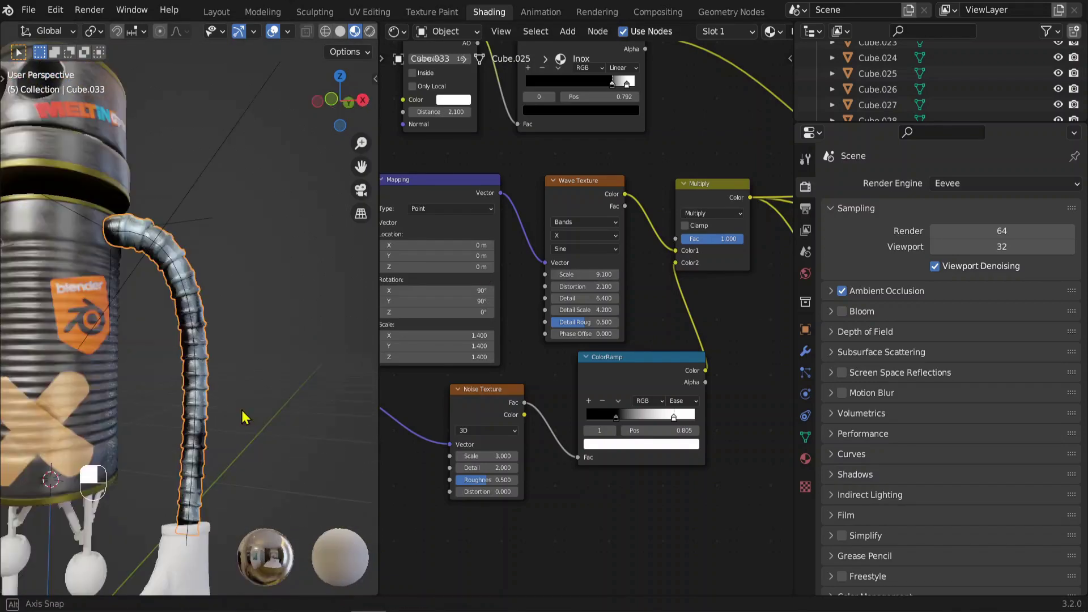
pyautogui.scroll(6, 223, 316)
pyautogui.scroll(3, 207, 286)
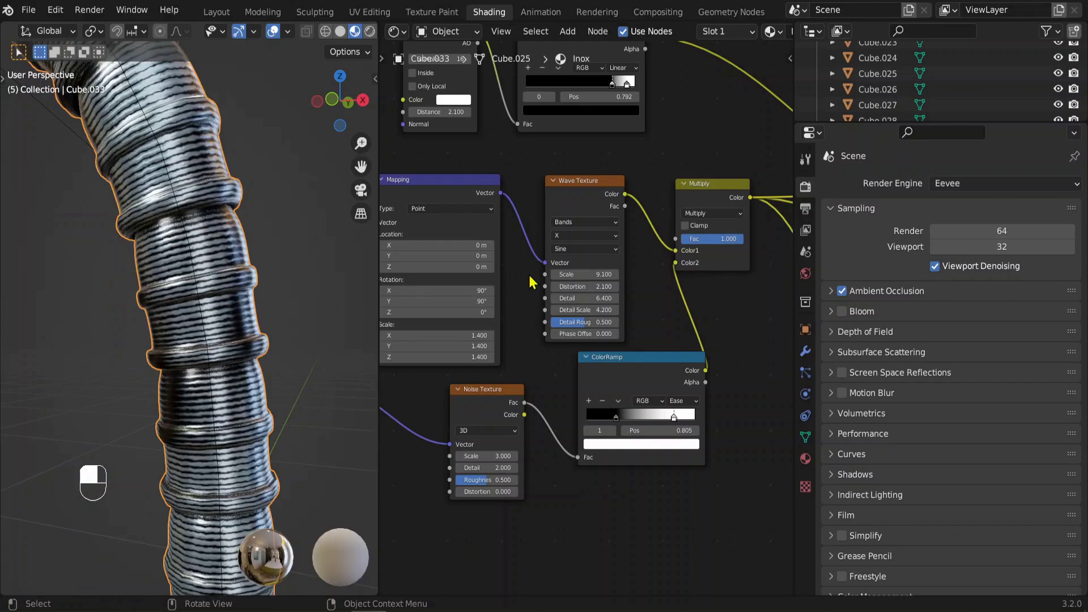
pyautogui.moveTo(509, 291); pyautogui.dragTo(600, 161, button='middle')
pyautogui.scroll(2, 671, 303)
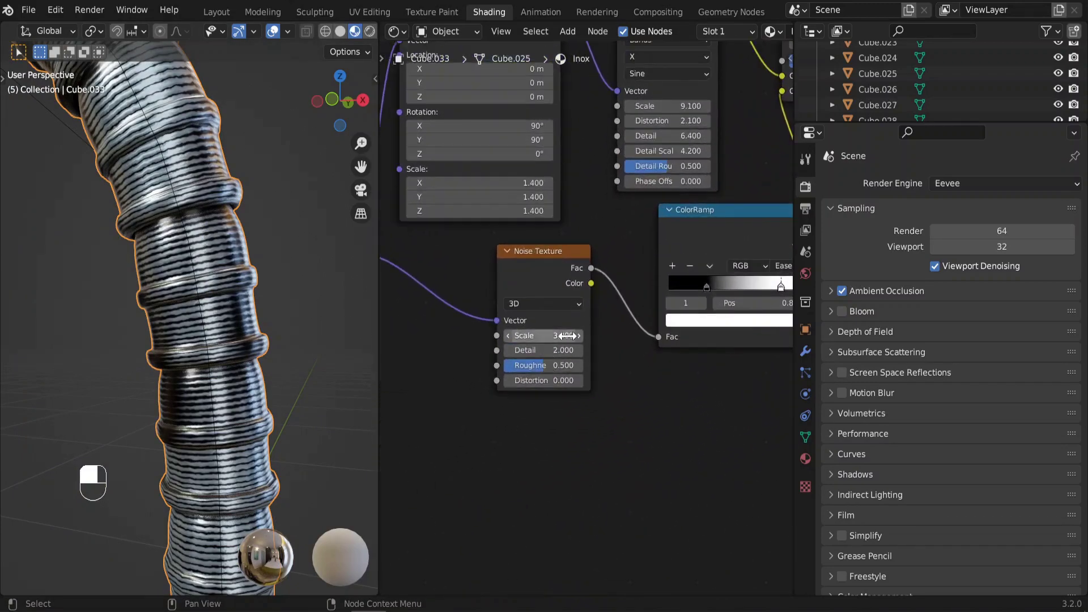
pyautogui.moveTo(293, 348); pyautogui.dragTo(229, 353, button='middle')
pyautogui.scroll(-4, 221, 354)
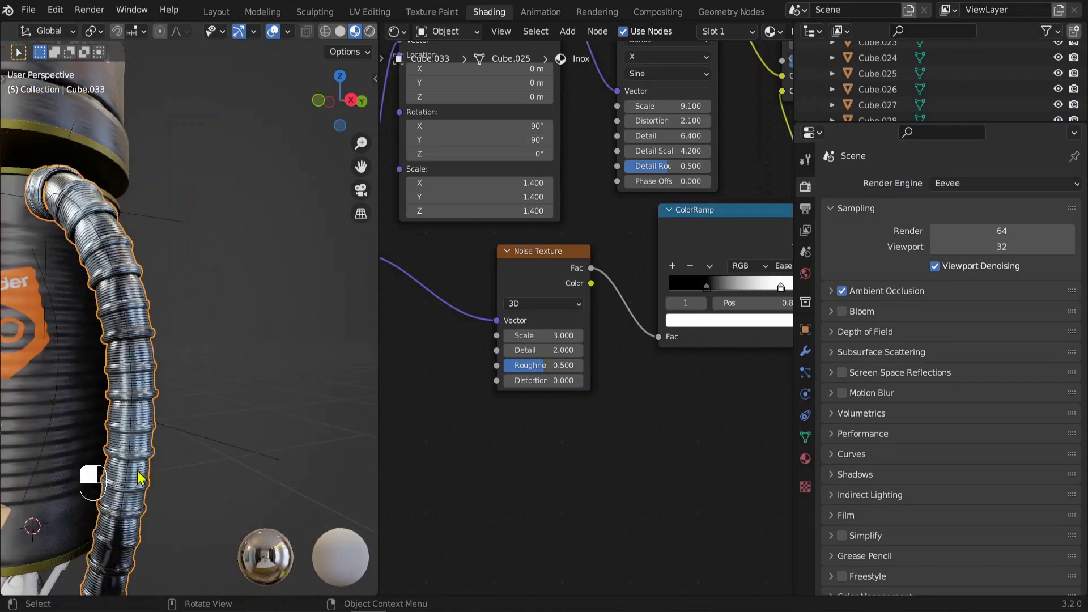
pyautogui.keyDown('shift'); pyautogui.moveTo(149, 450); pyautogui.dragTo(199, 382, button='middle'); pyautogui.keyUp('shift')
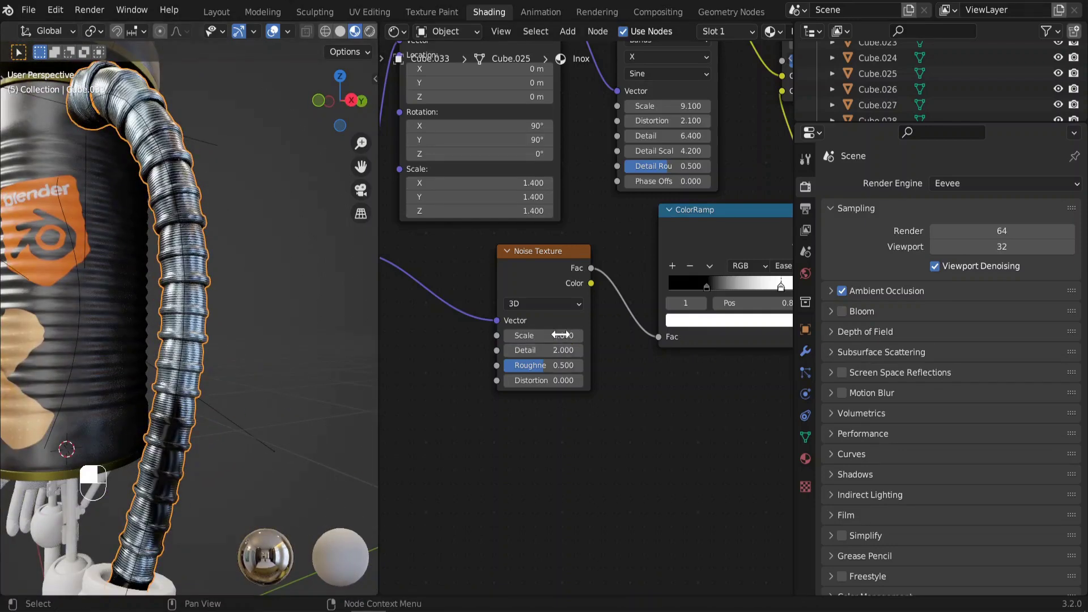
pyautogui.moveTo(544, 336); pyautogui.dragTo(606, 336)
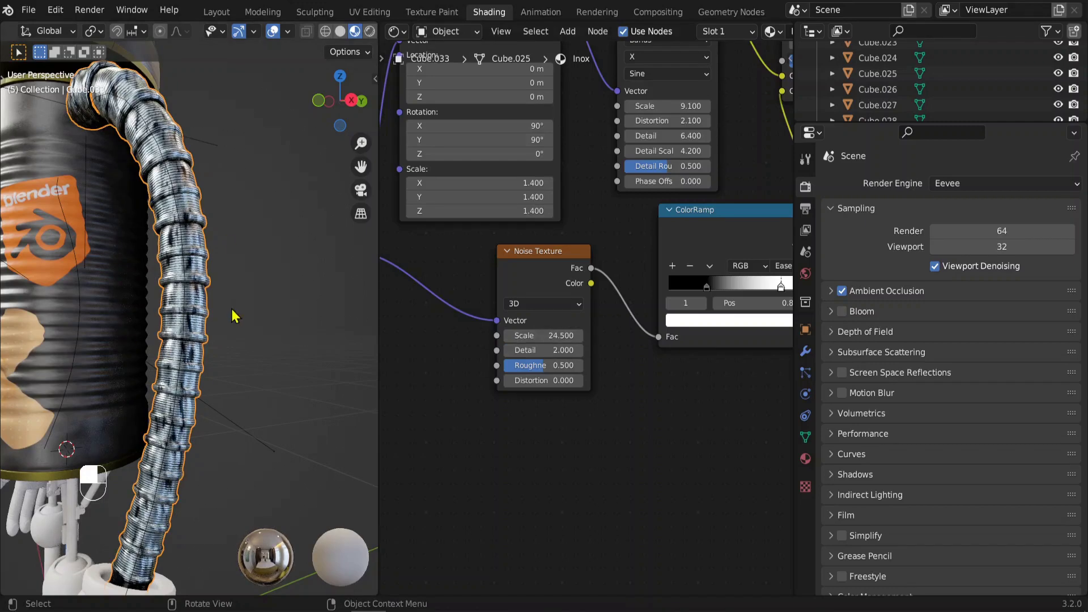
# - Set the Noise Texture's detail to 8.1 and its distortion to 0.4
pyautogui.scroll(1, 234, 316)
pyautogui.scroll(1, 558, 375)
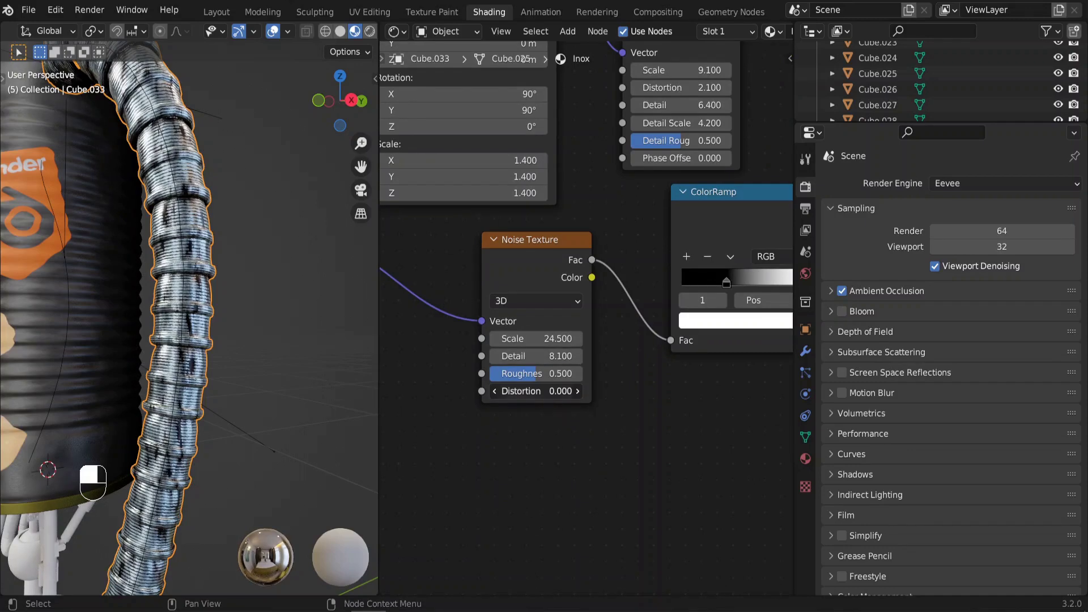
pyautogui.moveTo(535, 390); pyautogui.dragTo(527, 391)
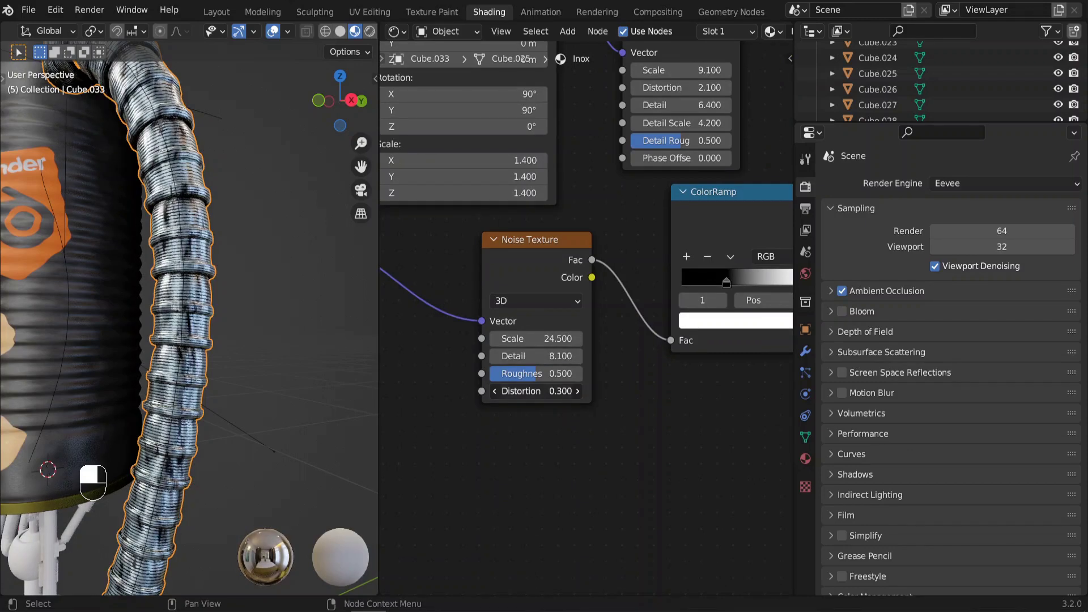
pyautogui.moveTo(222, 367); pyautogui.dragTo(138, 141, button='middle')
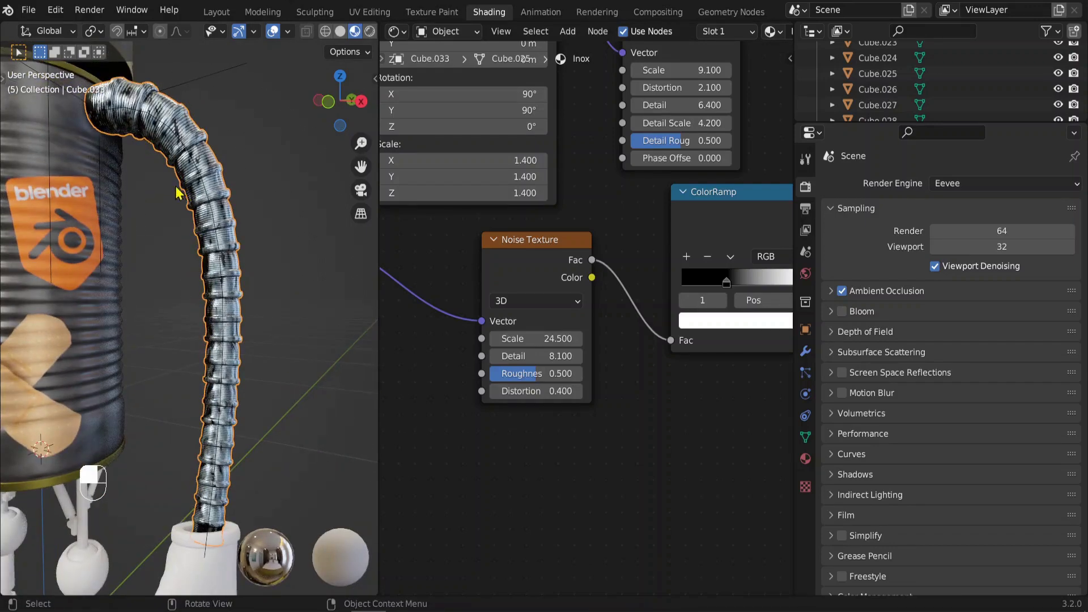
# - Set the Bump node's strength to 0.130 in the arm's Inox material
pyautogui.scroll(-1, 351, 259)
pyautogui.scroll(-5, 572, 289)
pyautogui.scroll(-4, 664, 353)
pyautogui.moveTo(664, 353); pyautogui.dragTo(317, 292, button='middle')
pyautogui.moveTo(706, 285); pyautogui.dragTo(587, 321, button='middle')
pyautogui.scroll(2, 236, 252)
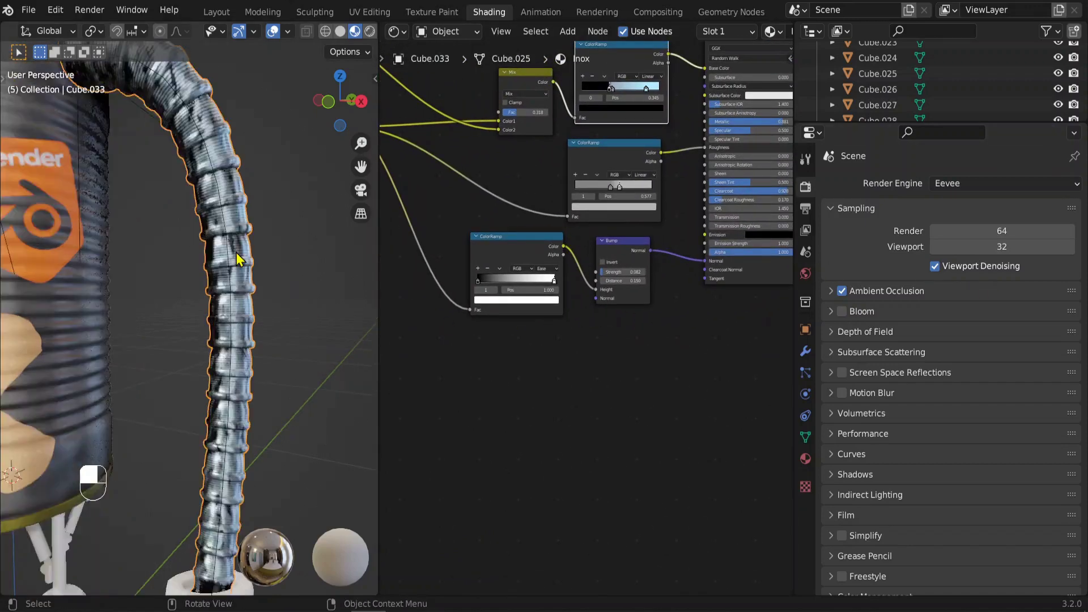
pyautogui.scroll(6, 236, 257)
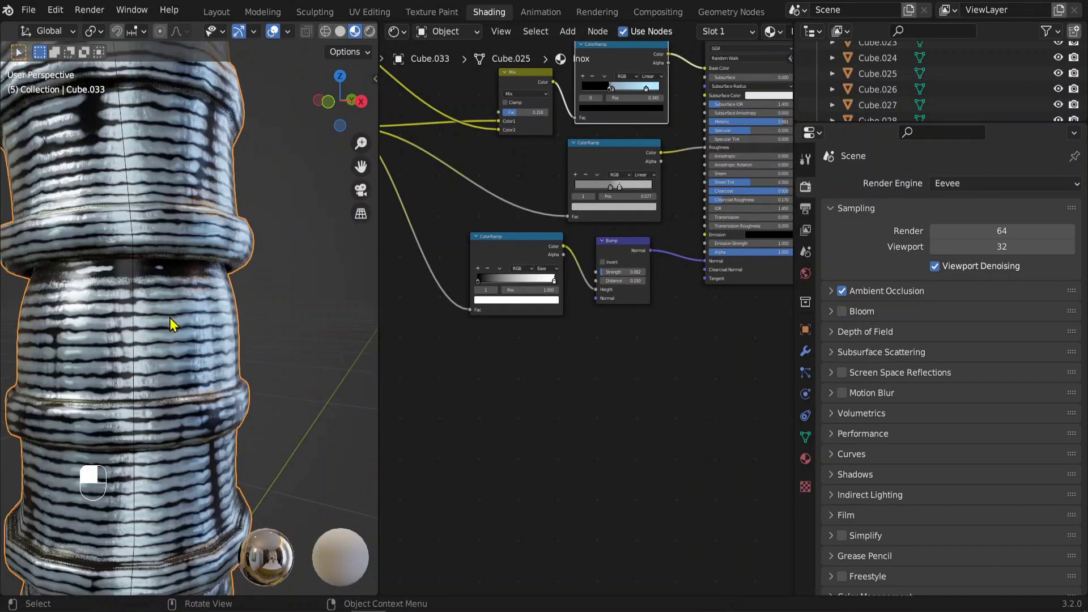
pyautogui.scroll(3, 627, 293)
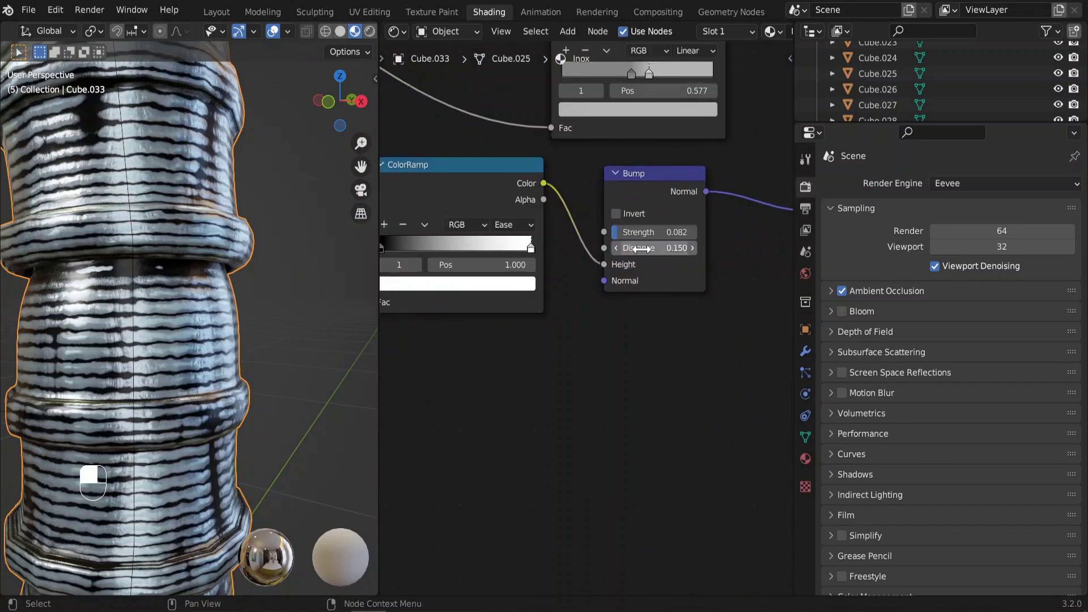
pyautogui.keyDown('shift'); pyautogui.moveTo(654, 232); pyautogui.dragTo(658, 232); pyautogui.keyUp('shift')
pyautogui.scroll(-8, 220, 354)
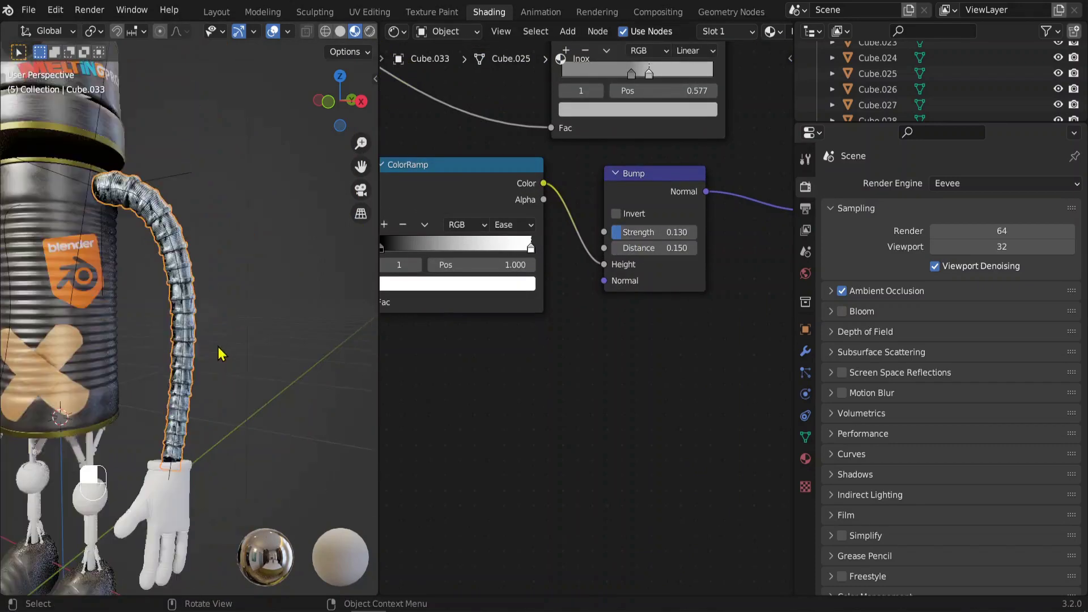
# - Select the robot's can body and add a Bump node below the ColorRamp in its Allu material
pyautogui.moveTo(221, 354); pyautogui.dragTo(142, 251, button='middle')
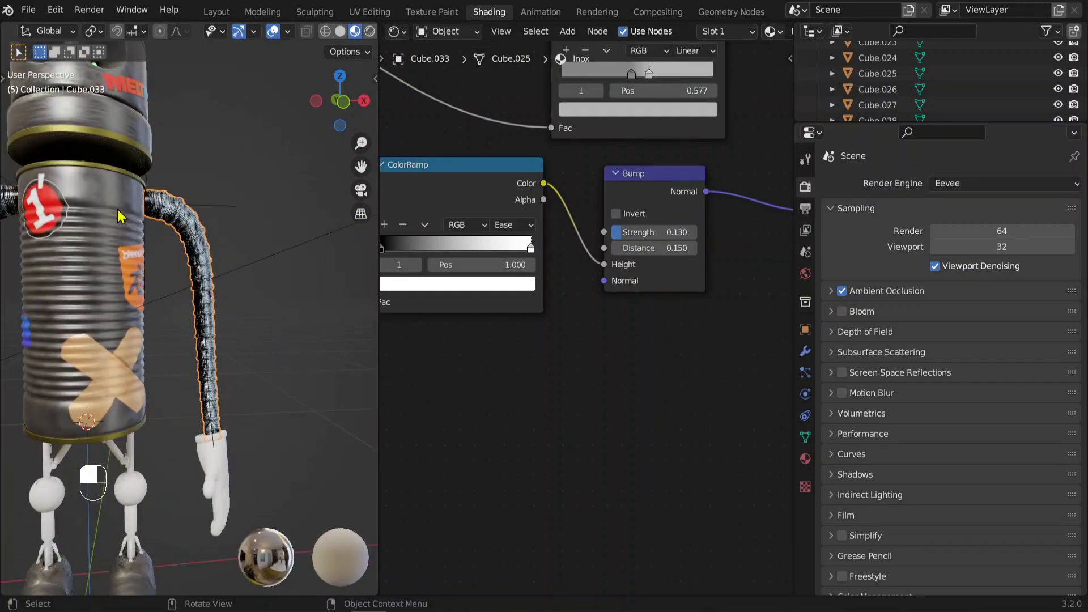
pyautogui.click(100, 233)
pyautogui.scroll(-2, 668, 88)
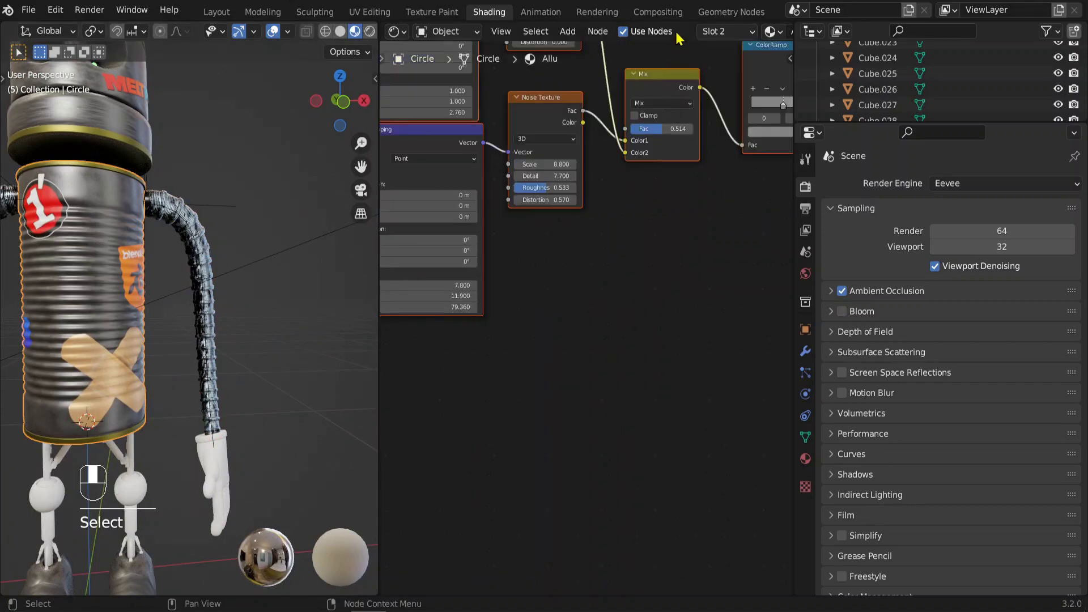
pyautogui.hscroll(5, 678, 39)
pyautogui.scroll(-2, 587, 243)
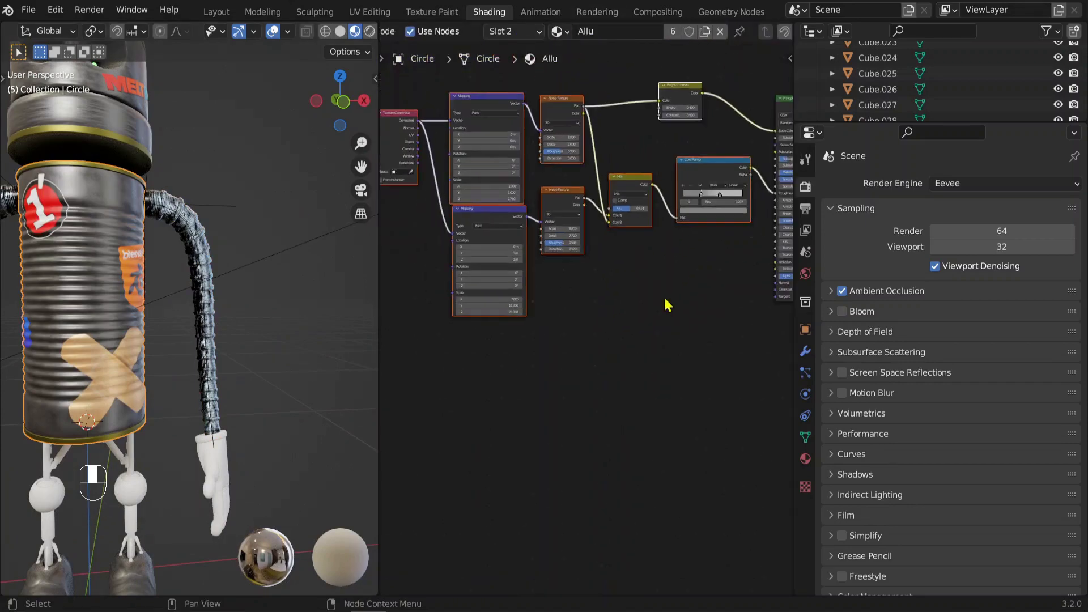
pyautogui.hotkey('shift', 'a')
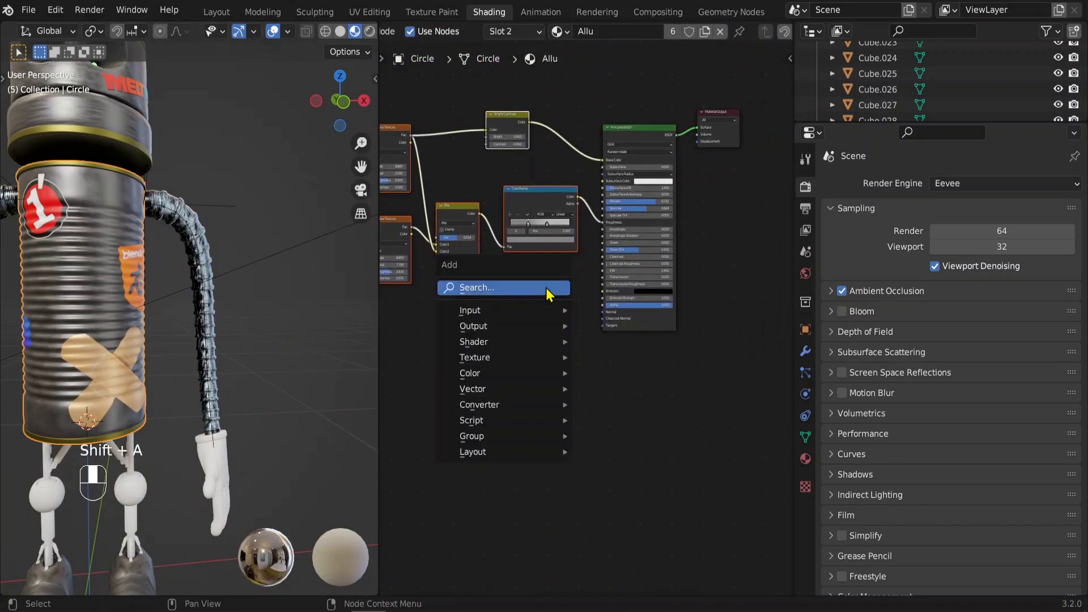
pyautogui.moveTo(503, 395)
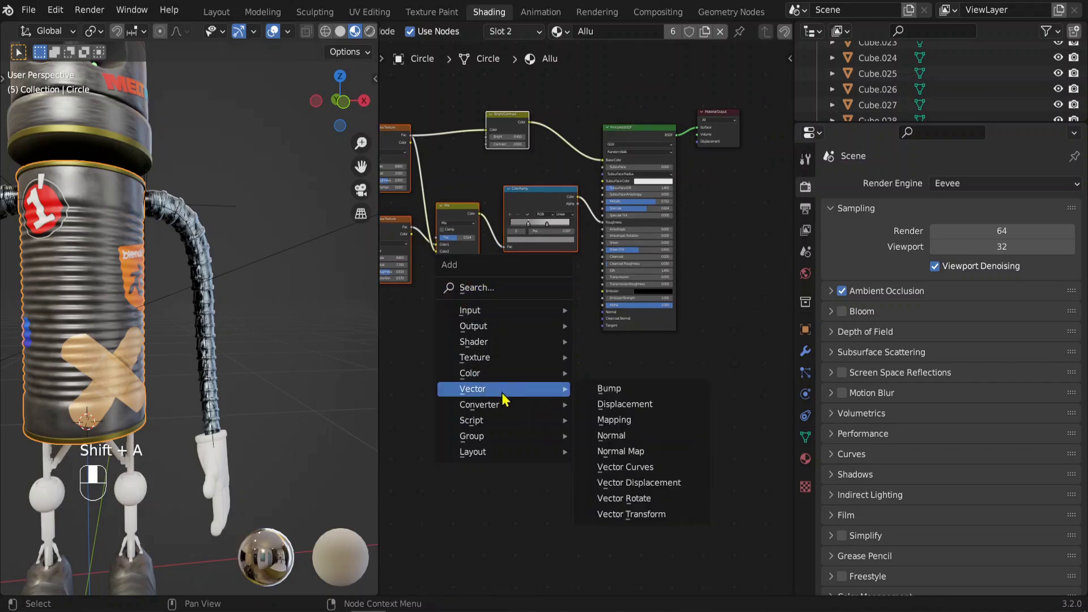
pyautogui.click(631, 389)
pyautogui.click(520, 270)
# - Lower the Mix node, link its Color to the Bump's Height, and link the Bump's Normal to the Principled BSDF's Normal
pyautogui.moveTo(565, 160); pyautogui.dragTo(555, 255)
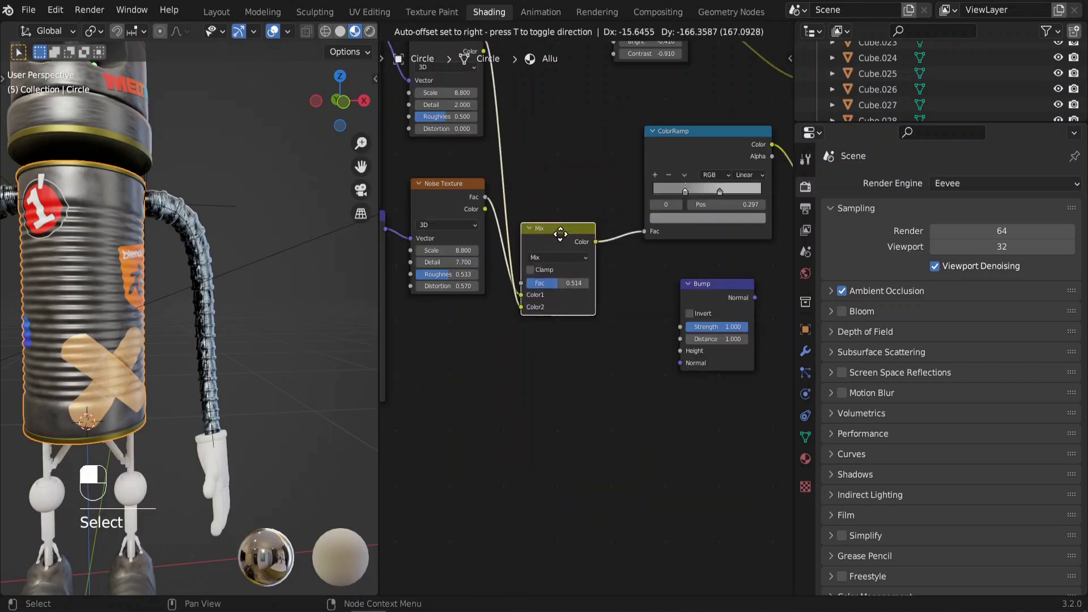
pyautogui.scroll(1, 612, 331)
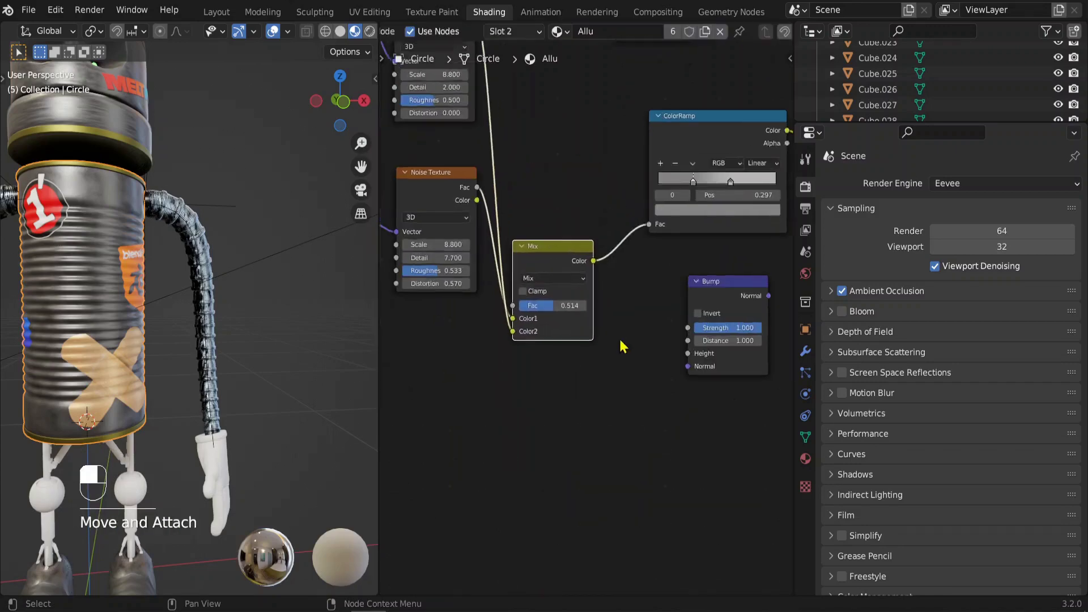
pyautogui.scroll(1, 621, 340)
pyautogui.moveTo(622, 313); pyautogui.dragTo(505, 311, button='middle')
pyautogui.moveTo(526, 215); pyautogui.dragTo(578, 226, button='middle')
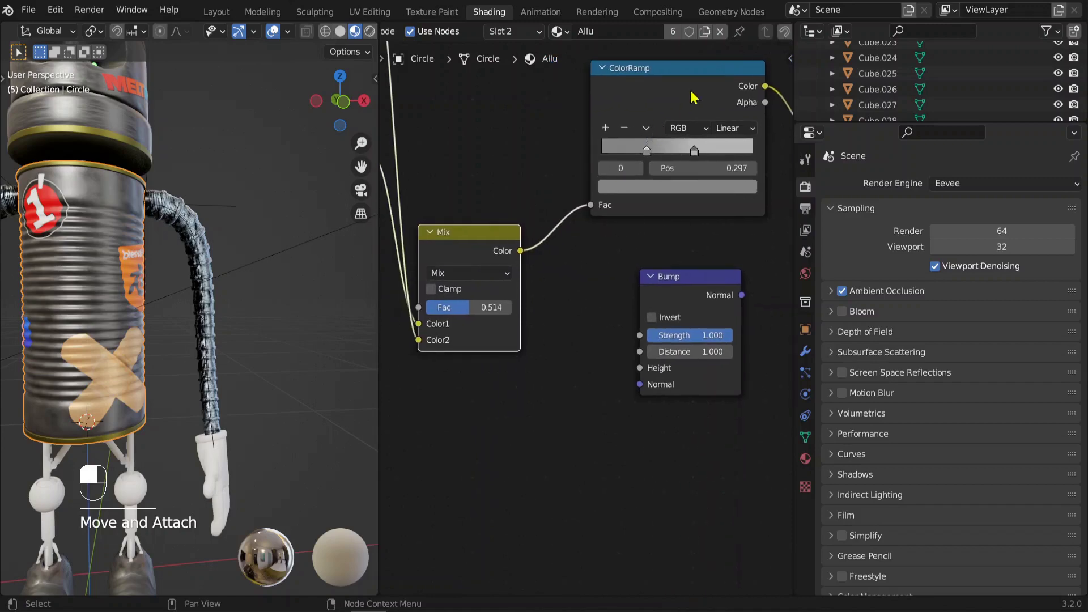
pyautogui.scroll(-3, 691, 97)
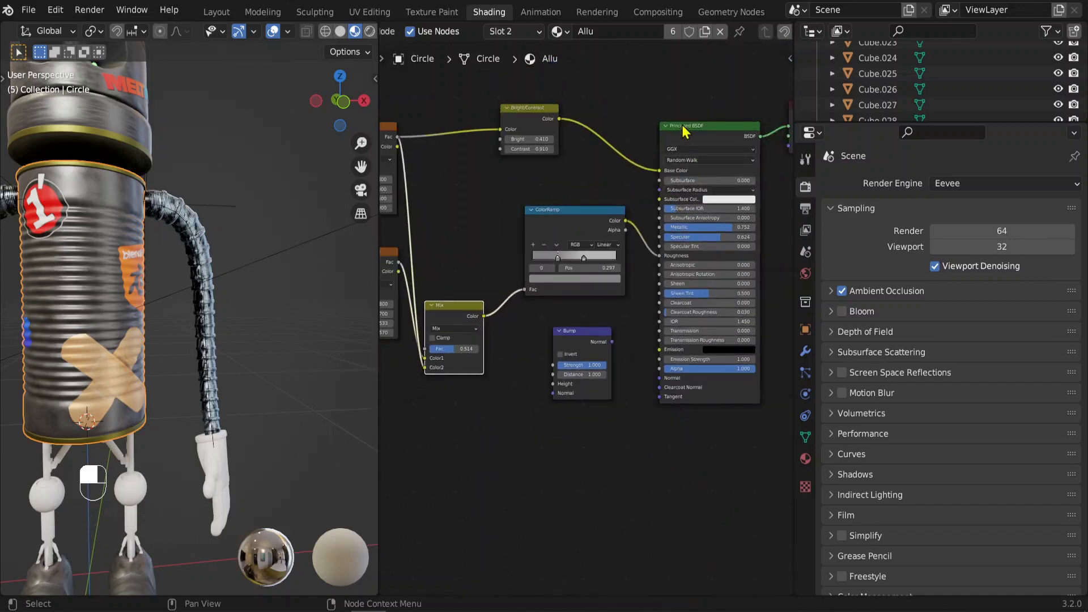
pyautogui.scroll(3, 544, 360)
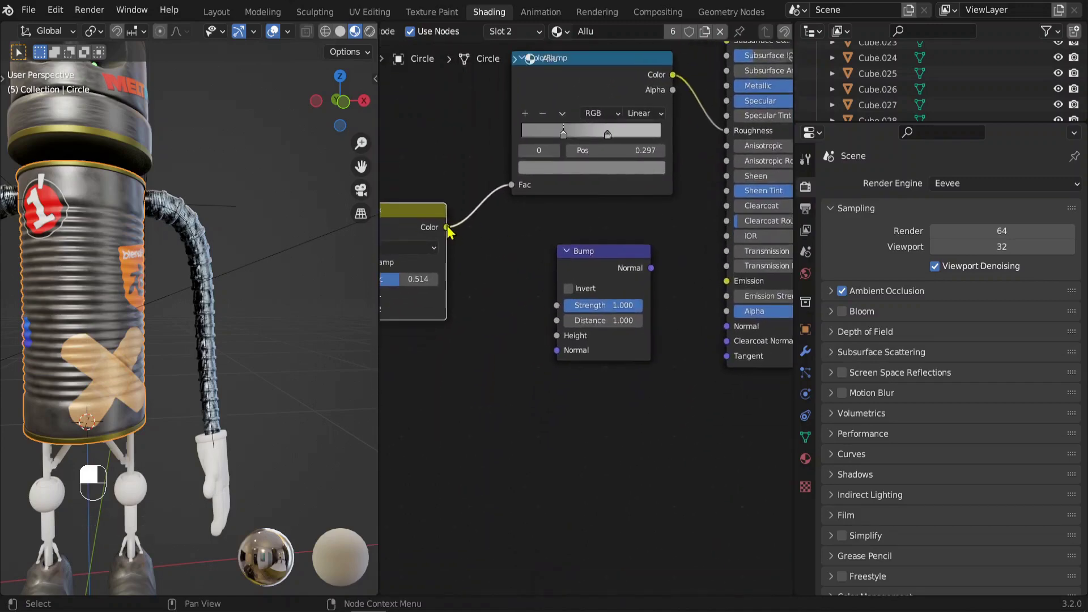
pyautogui.moveTo(558, 339); pyautogui.dragTo(557, 336)
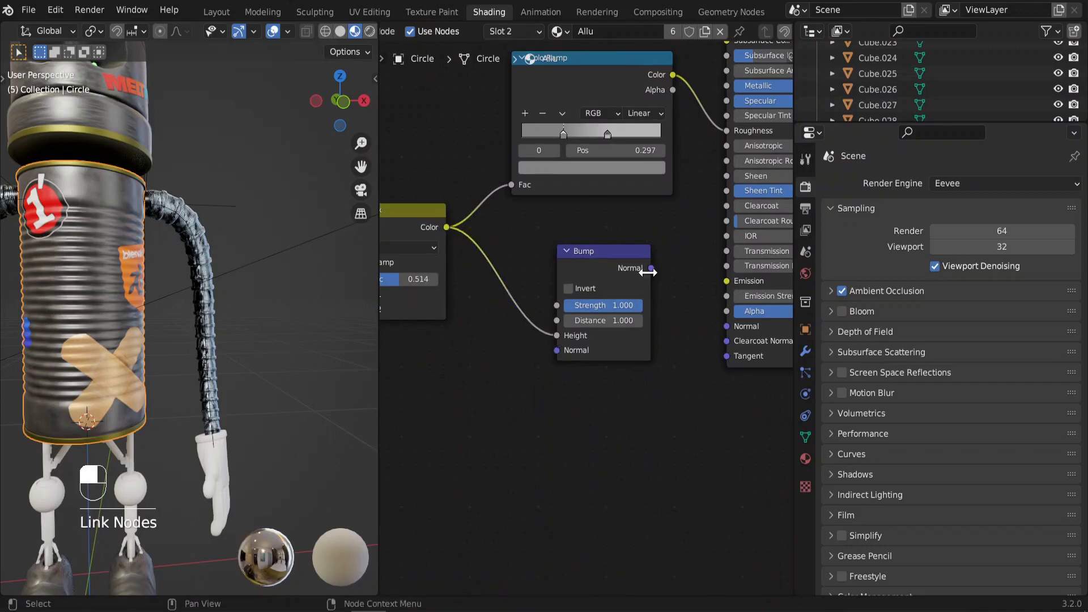
pyautogui.moveTo(654, 271); pyautogui.dragTo(732, 331)
pyautogui.scroll(1, 110, 293)
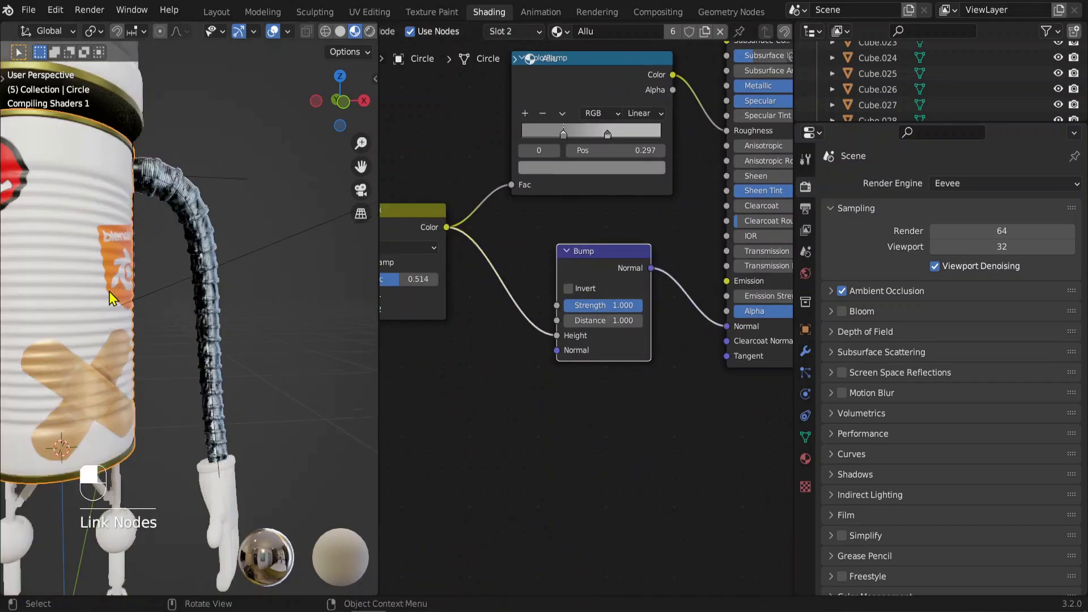
pyautogui.keyDown('shift'); pyautogui.moveTo(109, 323); pyautogui.dragTo(213, 331, button='middle'); pyautogui.keyUp('shift')
pyautogui.scroll(3, 133, 233)
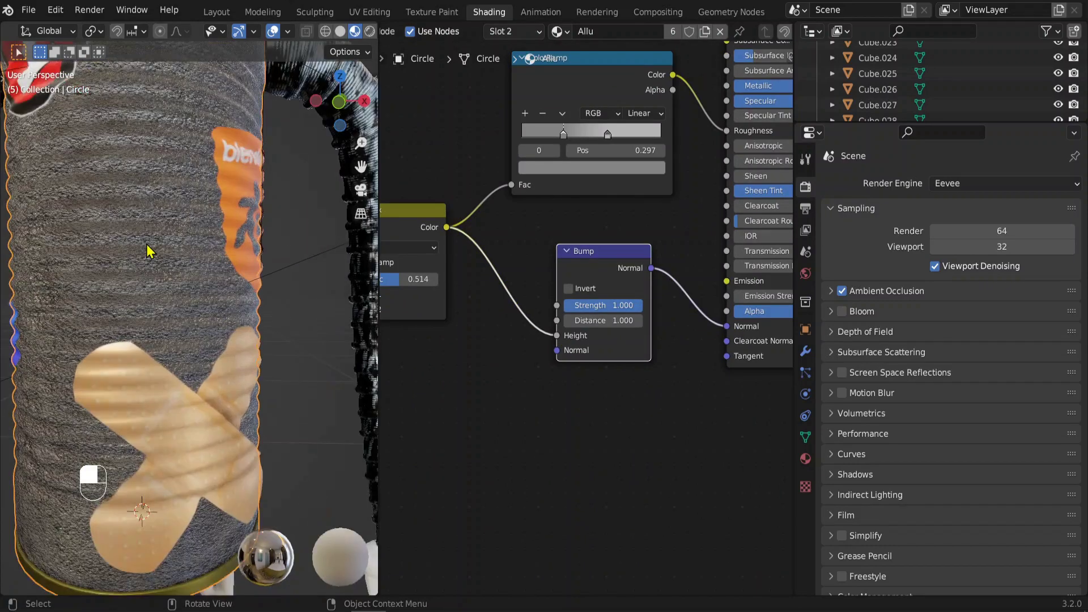
# - Preview the upper Noise Texture and link its Fac output to the Bump's Height, replacing the Mix link
pyautogui.moveTo(486, 282); pyautogui.dragTo(628, 414, button='middle')
pyautogui.scroll(-3, 599, 378)
pyautogui.scroll(-1, 485, 248)
pyautogui.moveTo(522, 242); pyautogui.dragTo(573, 258, button='middle')
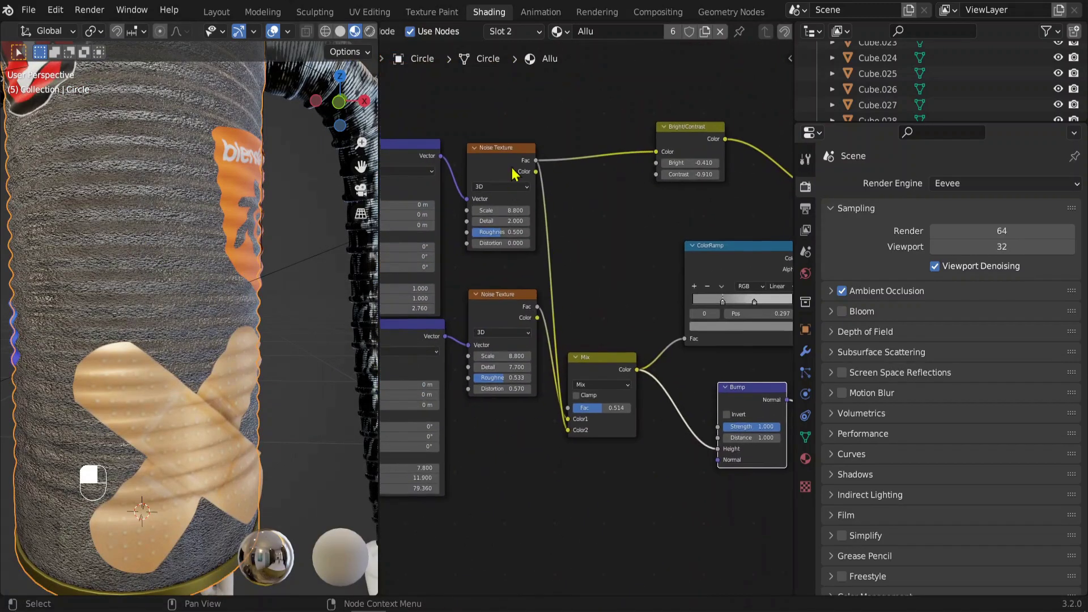
pyautogui.keyDown('ctrl'); pyautogui.keyDown('shift'); pyautogui.click(502, 149); pyautogui.keyUp('shift'); pyautogui.keyUp('ctrl')
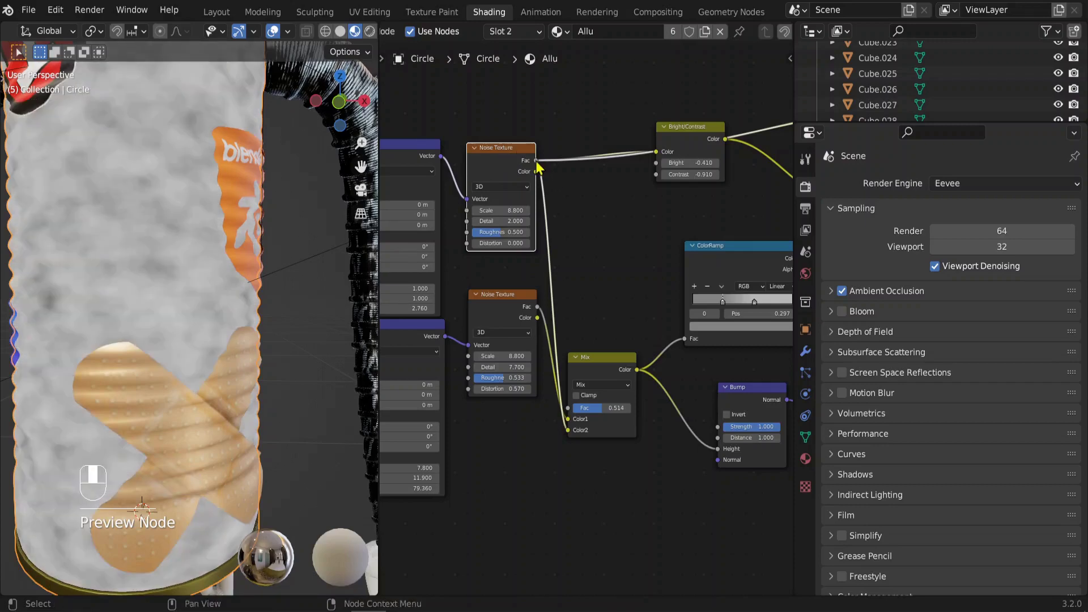
pyautogui.moveTo(594, 209); pyautogui.dragTo(717, 451)
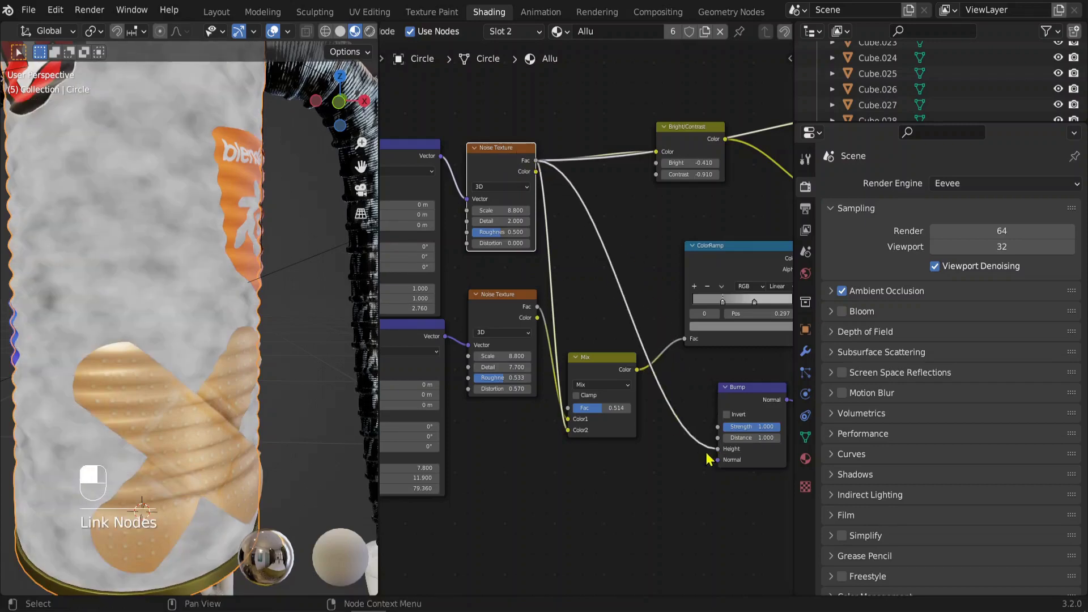
# - Move the Mix node up beside the Noise Textures and preview the Principled BSDF on the body again
pyautogui.moveTo(597, 365); pyautogui.dragTo(583, 287)
pyautogui.moveTo(677, 316); pyautogui.dragTo(532, 263, button='middle')
pyautogui.keyDown('ctrl'); pyautogui.keyDown('shift'); pyautogui.click(722, 403); pyautogui.keyUp('shift'); pyautogui.keyUp('ctrl')
# - Set the Bump node's strength to 0.069 and its distance to 0.140 in the Allu material
pyautogui.scroll(3, 539, 470)
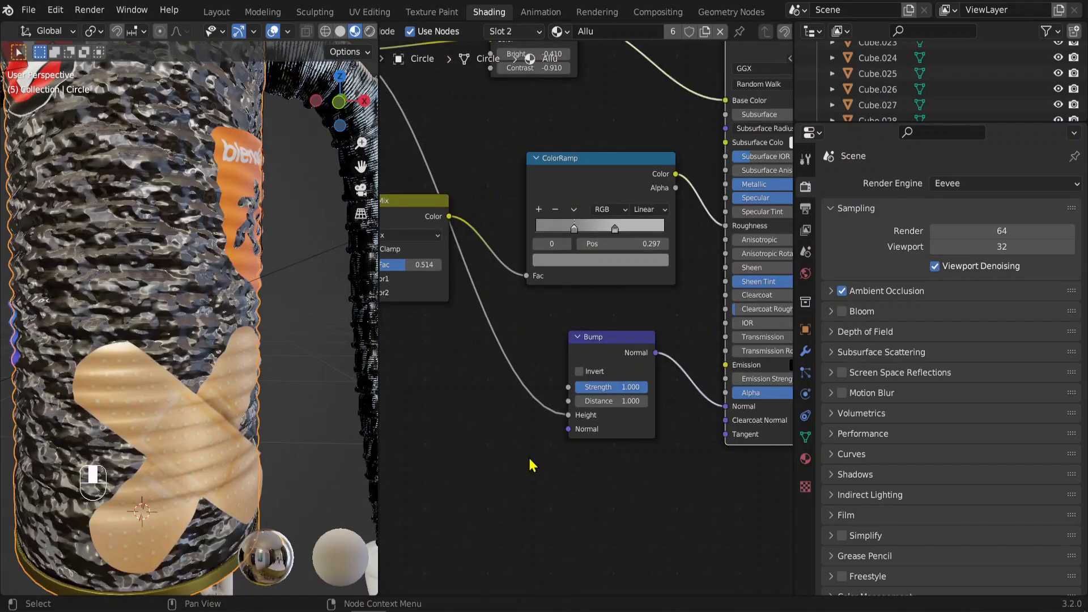
pyautogui.scroll(5, 190, 302)
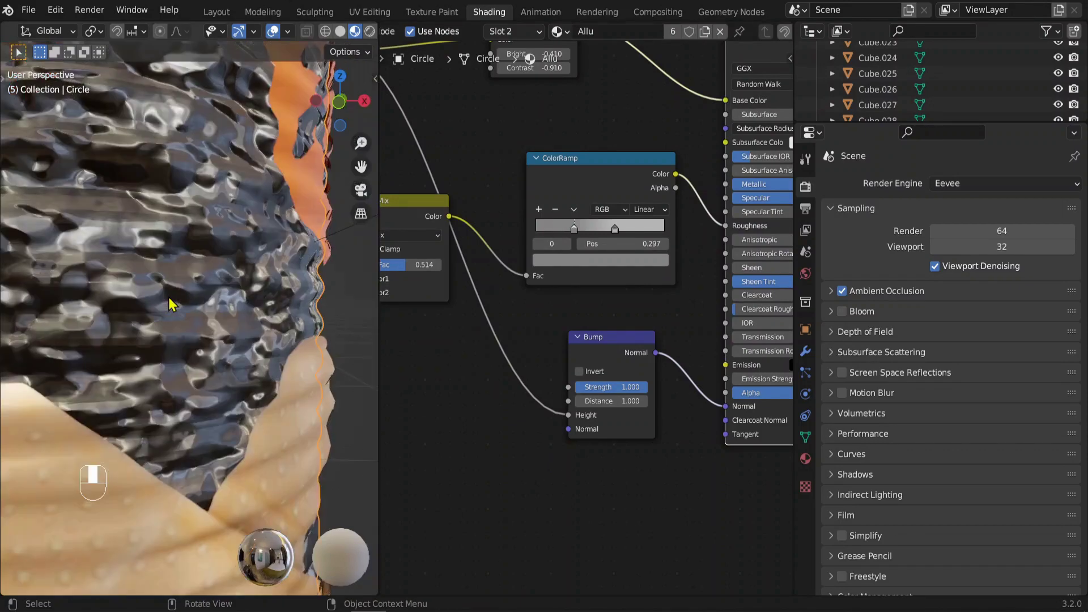
pyautogui.scroll(2, 639, 408)
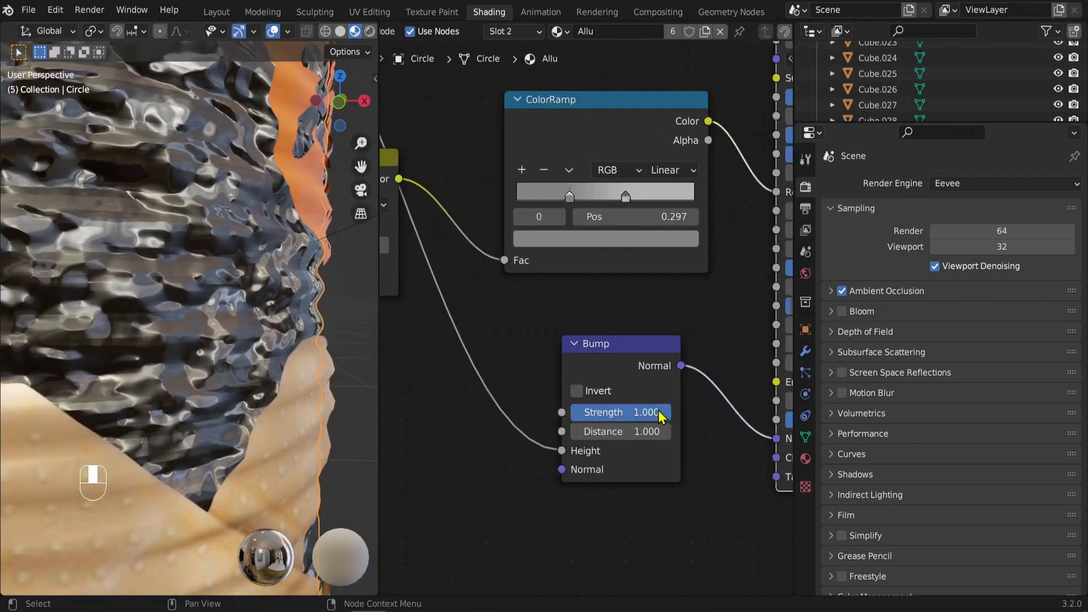
pyautogui.moveTo(660, 417); pyautogui.dragTo(616, 417)
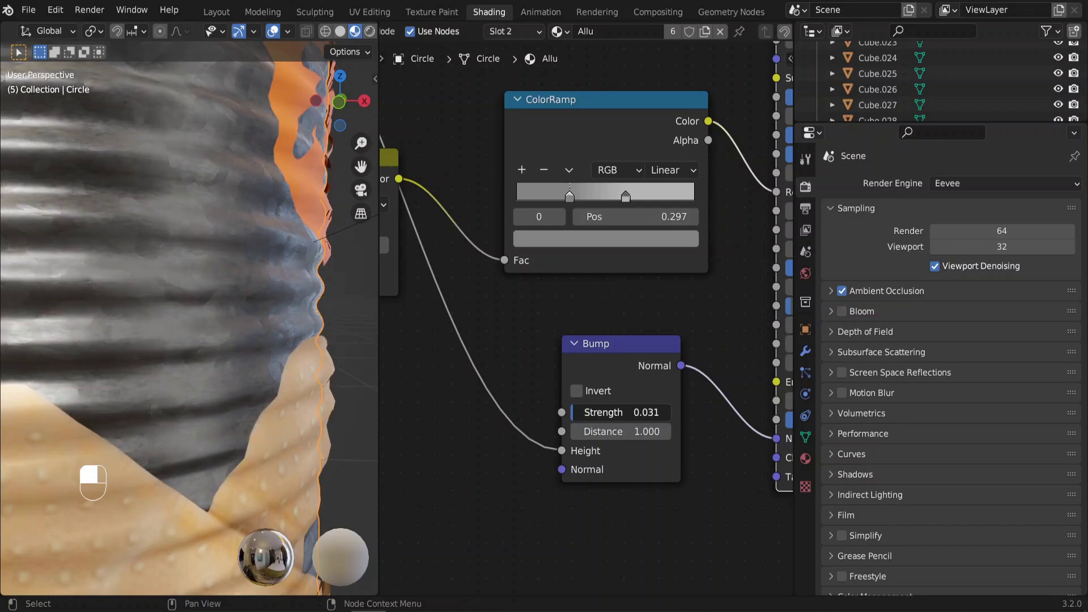
pyautogui.scroll(-5, 282, 330)
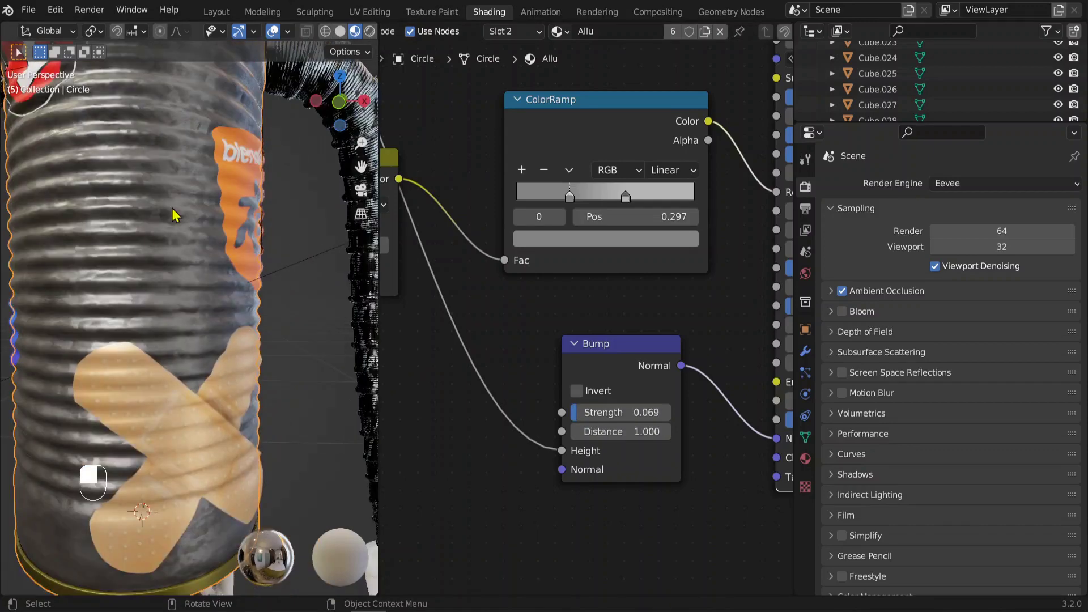
pyautogui.moveTo(629, 431); pyautogui.dragTo(594, 432)
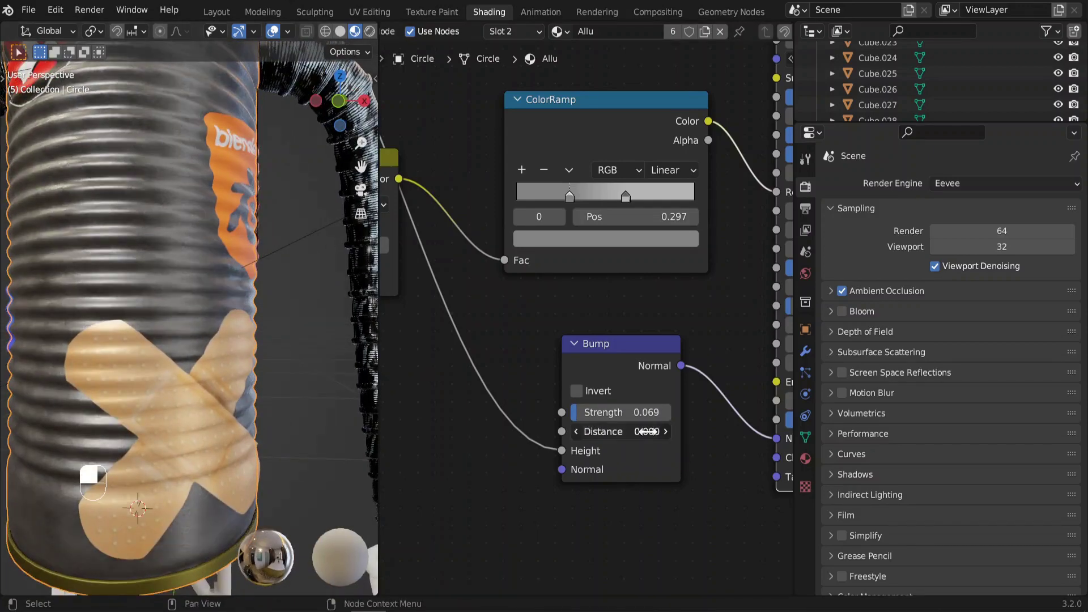
pyautogui.press('shift')
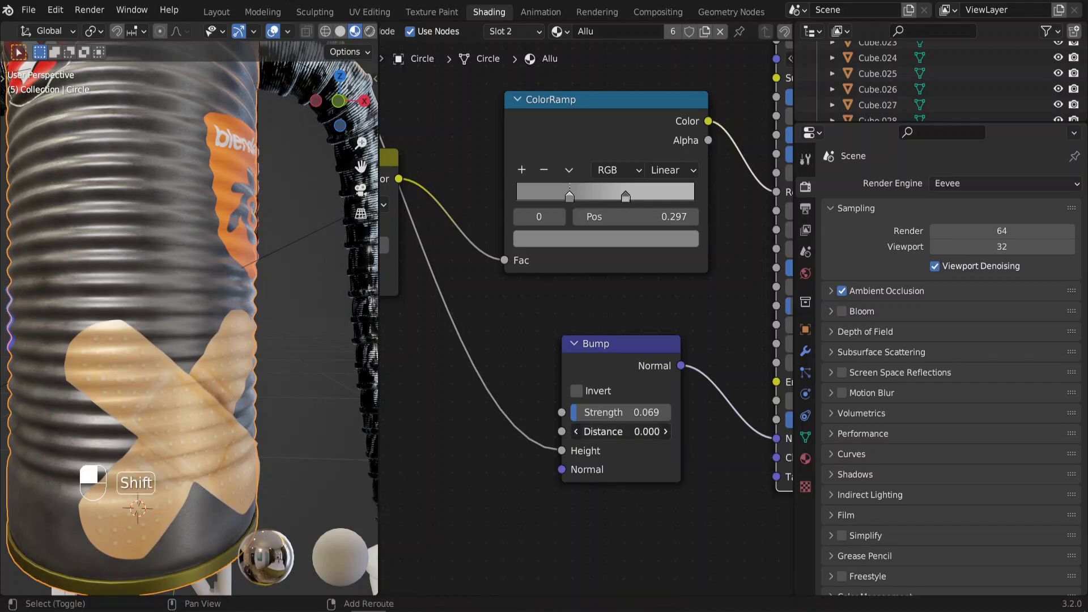
pyautogui.keyDown('shift'); pyautogui.moveTo(629, 432); pyautogui.dragTo(651, 432); pyautogui.keyUp('shift')
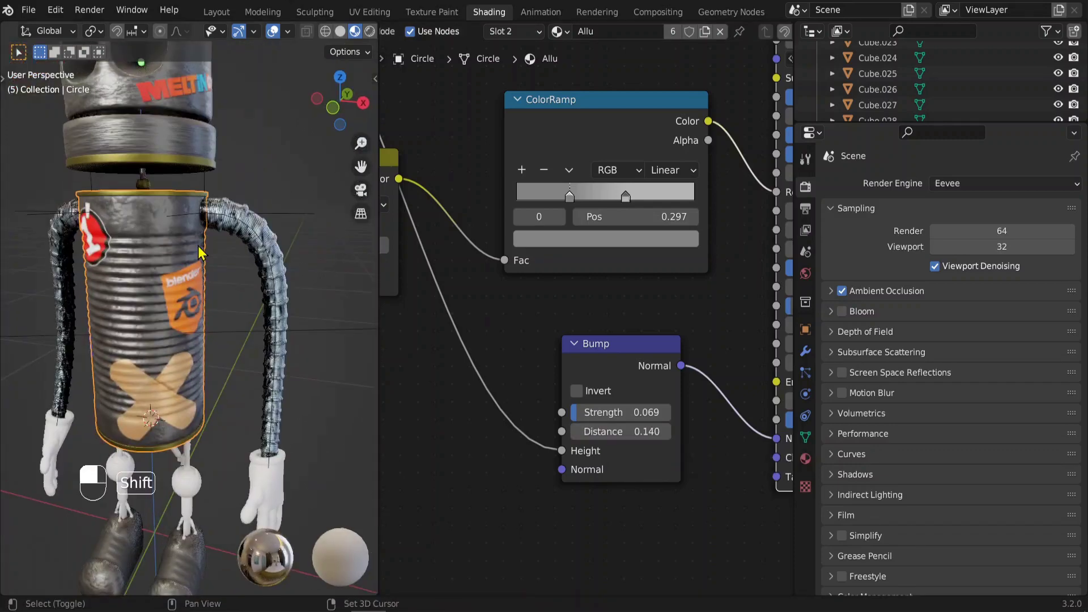
# - Check the bump on the robot's head and body, and slightly reduce the Bump node's distance
pyautogui.keyDown('shift'); pyautogui.moveTo(191, 208); pyautogui.dragTo(236, 352, button='middle'); pyautogui.keyUp('shift')
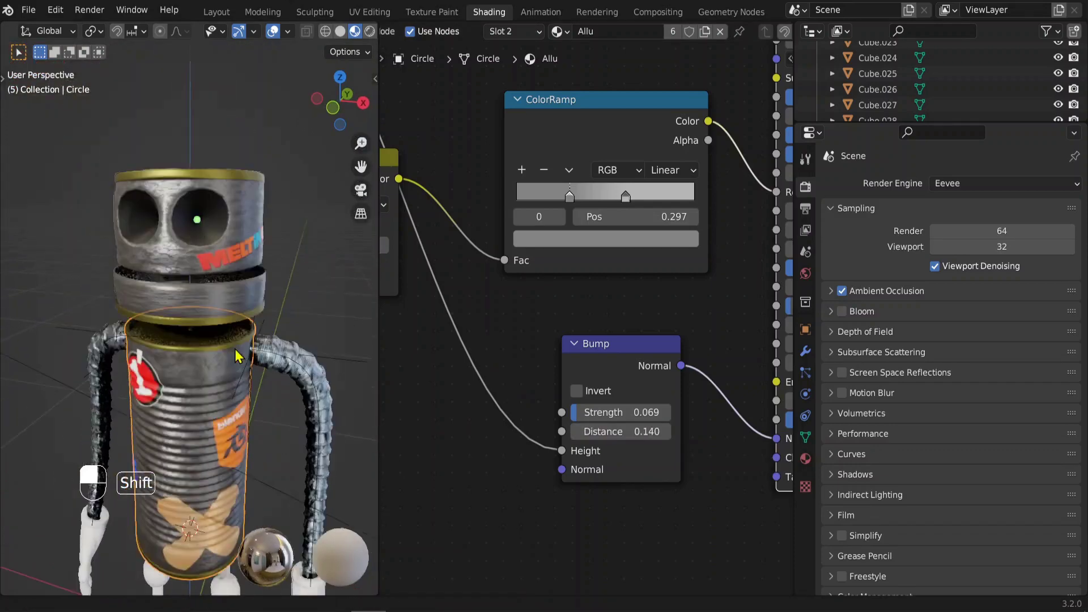
pyautogui.scroll(4, 219, 294)
pyautogui.moveTo(220, 279); pyautogui.dragTo(199, 183, button='middle')
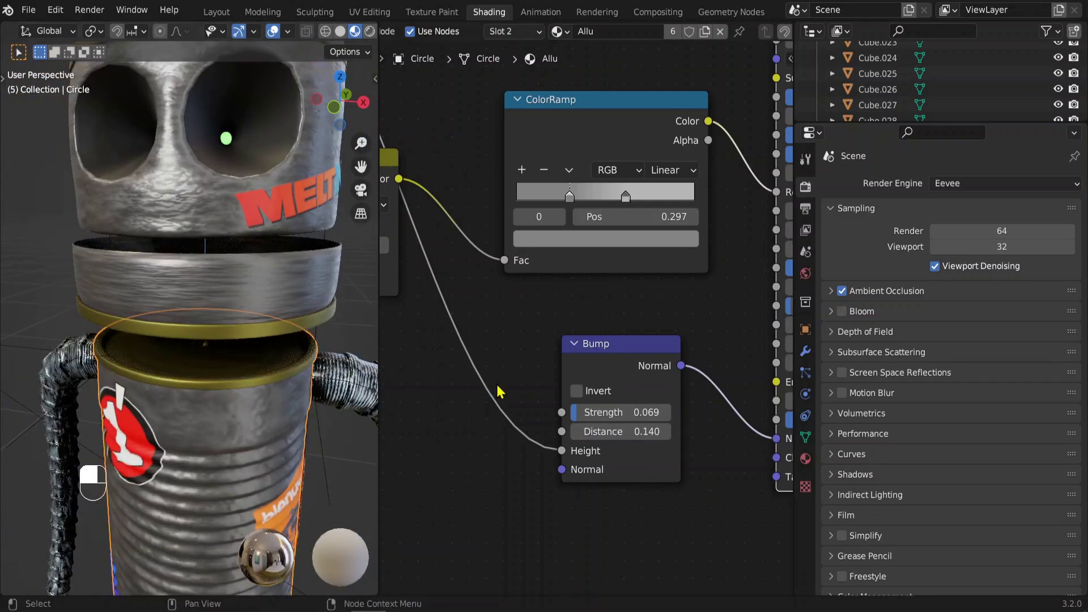
pyautogui.scroll(1, 498, 391)
pyautogui.keyDown('shift'); pyautogui.moveTo(629, 428); pyautogui.dragTo(614, 427); pyautogui.keyUp('shift')
pyautogui.scroll(-4, 329, 403)
# - Select the glove on the arm beside the Blender sticker and isolate it in Local View
pyautogui.moveTo(320, 402)
pyautogui.mouseDown(button='middle')
pyautogui.moveTo(338, 406)
pyautogui.moveTo(306, 414)
pyautogui.mouseUp(button='middle')
pyautogui.keyDown('shift'); pyautogui.moveTo(300, 510); pyautogui.dragTo(241, 304, button='middle'); pyautogui.keyUp('shift')
pyautogui.click(244, 304)
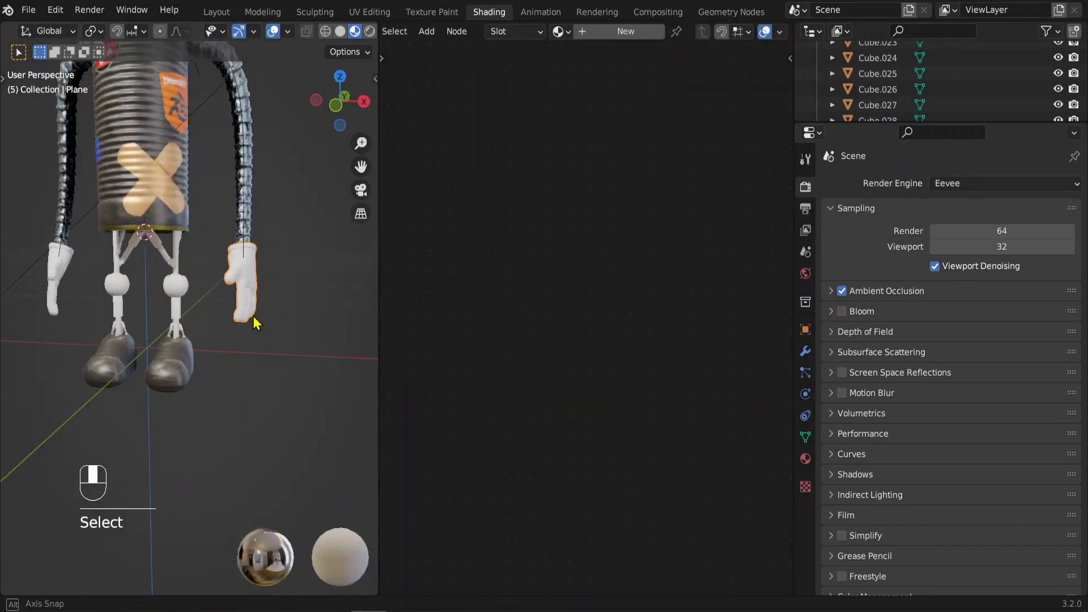
pyautogui.press('KP_Divide')
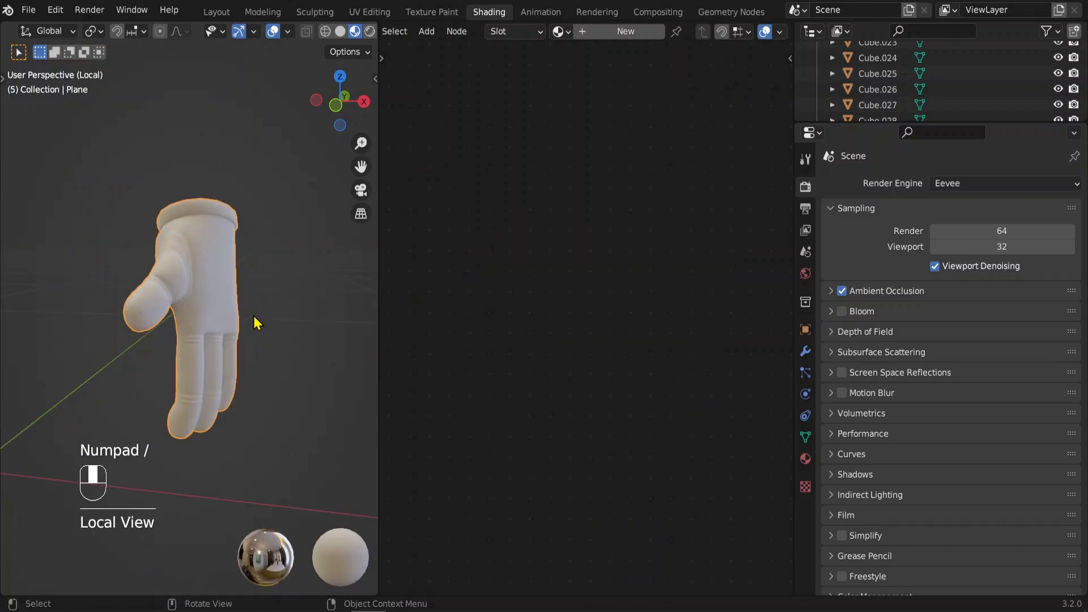
# - Maximize the 3D viewport and put the glove in Edit Mode, with its palm facing the view
pyautogui.hotkey('ctrl', 'space')
pyautogui.moveTo(504, 281); pyautogui.dragTo(707, 246, button='middle')
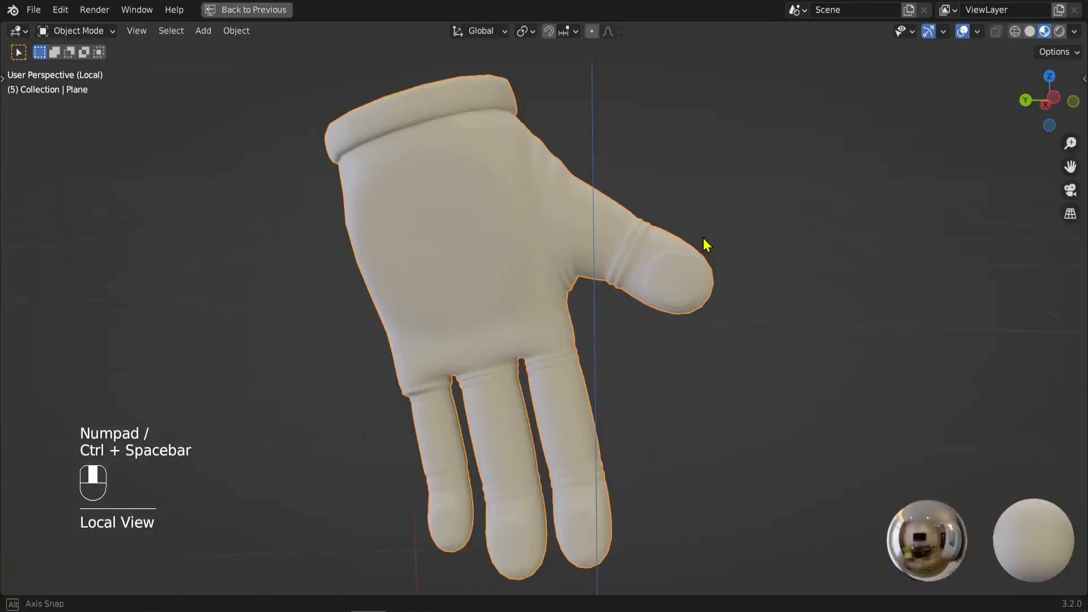
pyautogui.press('Tab')
pyautogui.moveTo(595, 257); pyautogui.dragTo(593, 229, button='middle')
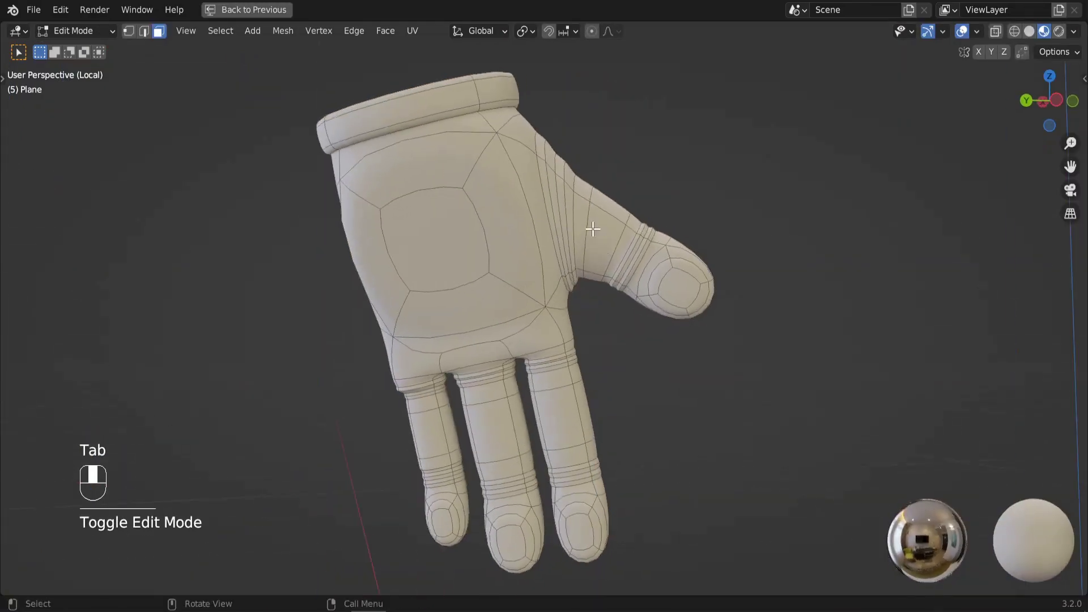
pyautogui.moveTo(474, 146); pyautogui.dragTo(706, 242, button='middle')
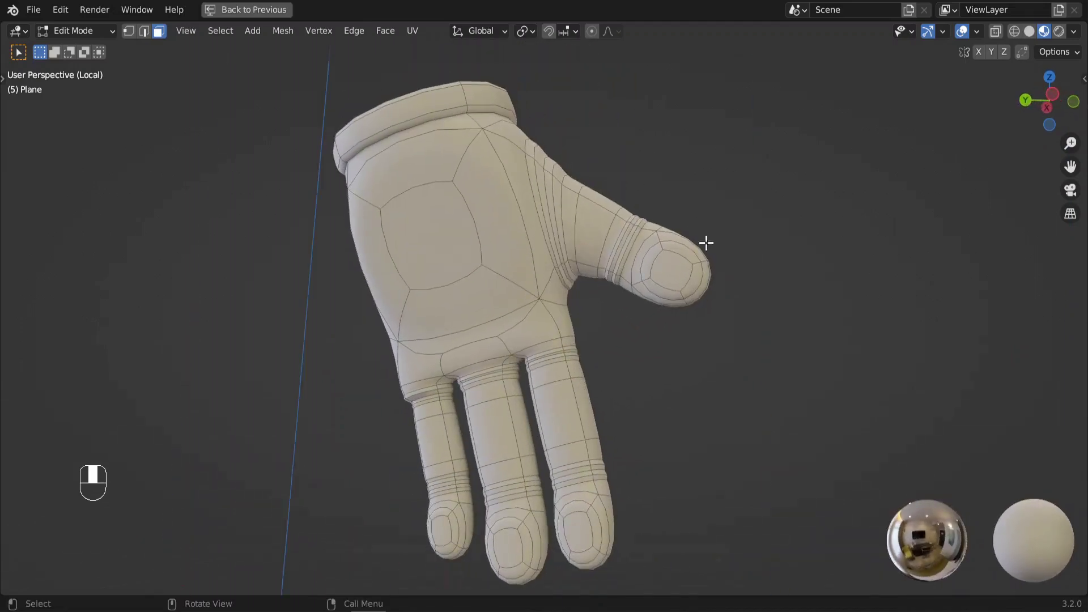
# - In edge selection, select the loops bordering the palm below the cuff and down the outer side to the little finger
pyautogui.moveTo(528, 201); pyautogui.dragTo(561, 206, button='middle')
pyautogui.press('2')
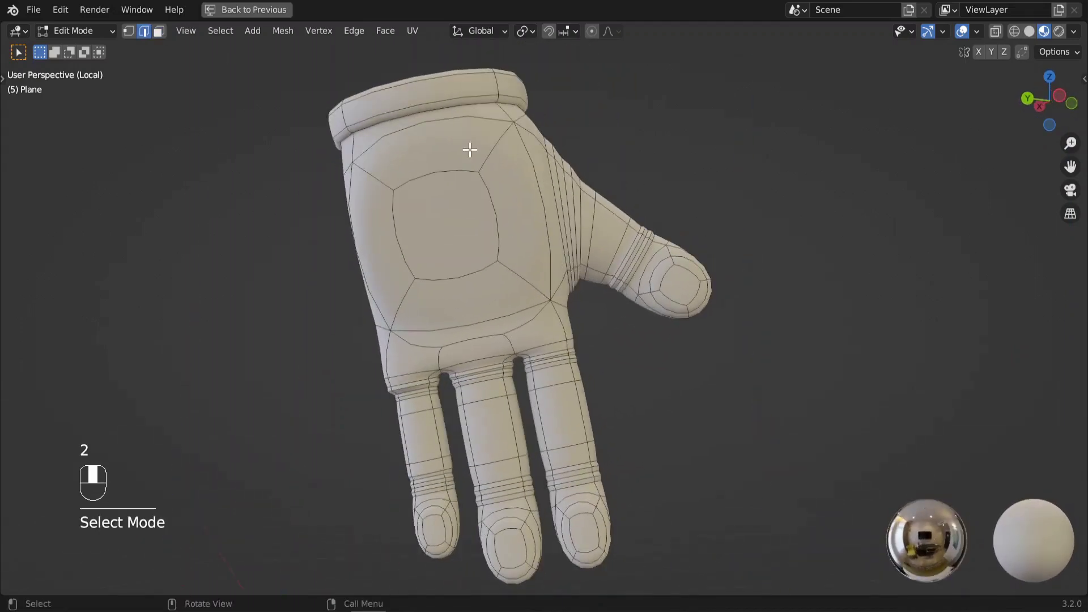
pyautogui.keyDown('alt'); pyautogui.click(428, 120); pyautogui.keyUp('alt')
pyautogui.moveTo(462, 193); pyautogui.dragTo(502, 209, button='middle')
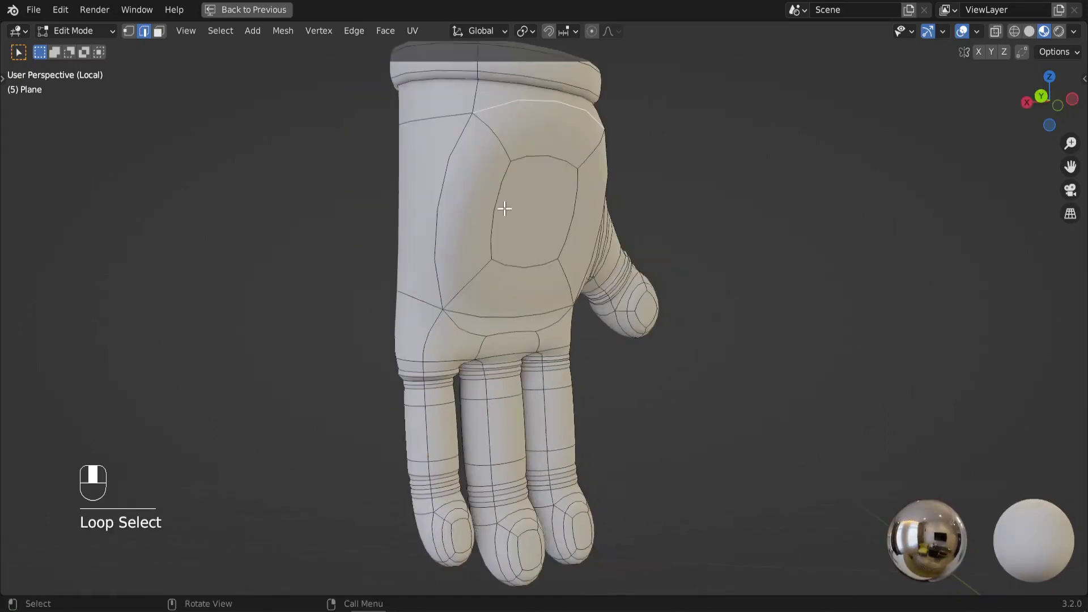
pyautogui.keyDown('alt'); pyautogui.keyDown('shift'); pyautogui.click(432, 178); pyautogui.keyUp('shift'); pyautogui.keyUp('alt')
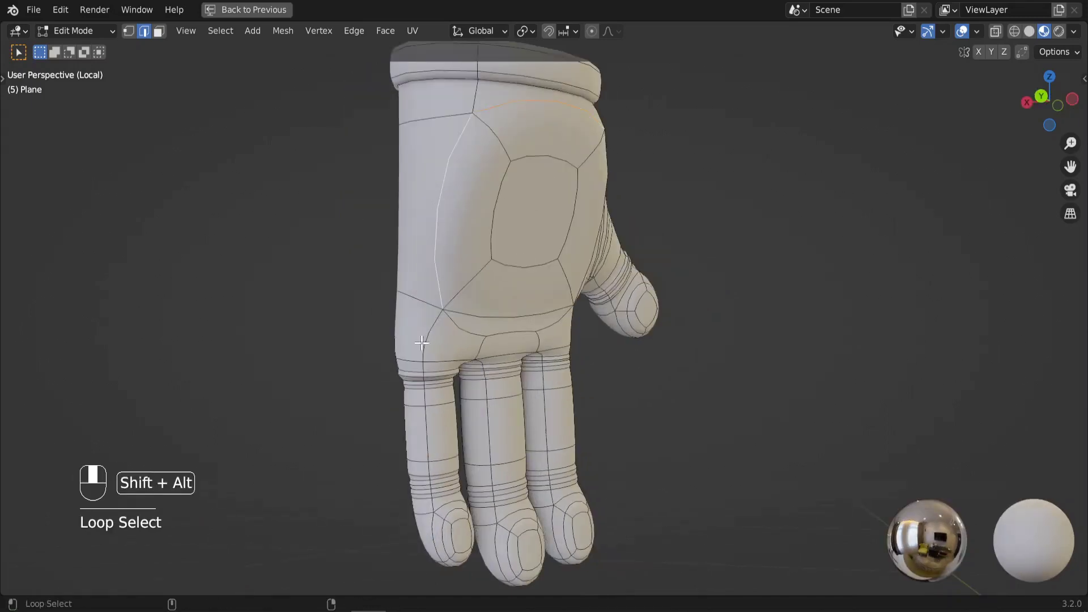
pyautogui.keyDown('shift'); pyautogui.moveTo(541, 363); pyautogui.dragTo(520, 193, button='middle'); pyautogui.keyUp('shift')
pyautogui.scroll(2, 520, 192)
pyautogui.keyDown('alt'); pyautogui.keyDown('shift'); pyautogui.click(342, 355); pyautogui.keyUp('shift'); pyautogui.keyUp('alt')
pyautogui.moveTo(491, 293); pyautogui.dragTo(418, 281, button='middle')
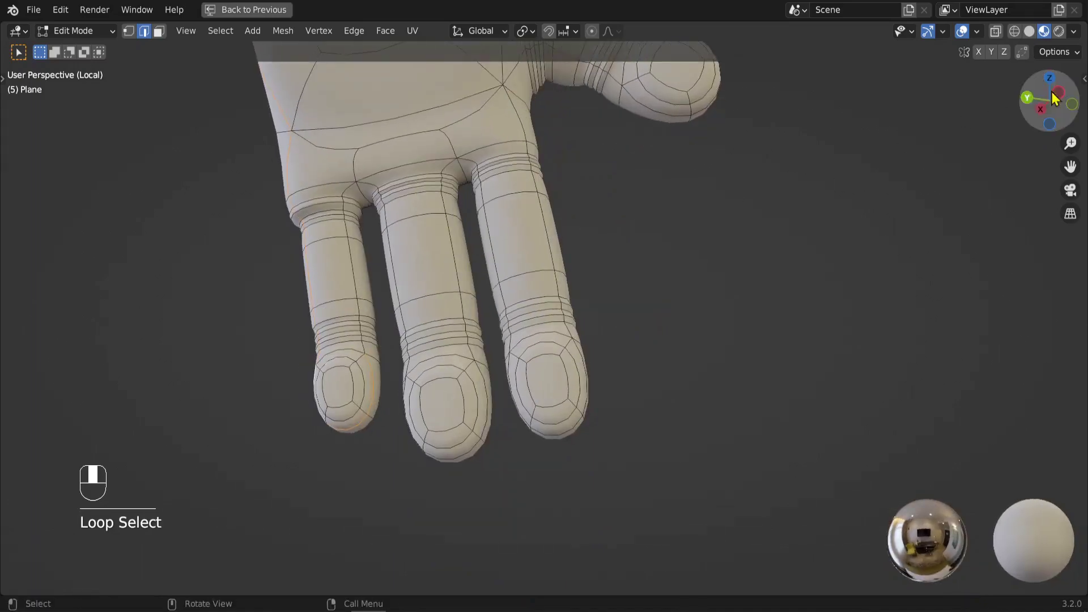
# - Switch to Solid shading and add the lengthwise side edges of the fingers and their fingertips to the selection
pyautogui.moveTo(1055, 99); pyautogui.dragTo(1046, 90)
pyautogui.click(1028, 31)
pyautogui.keyDown('alt'); pyautogui.keyDown('shift'); pyautogui.click(352, 267); pyautogui.keyUp('shift'); pyautogui.keyUp('alt')
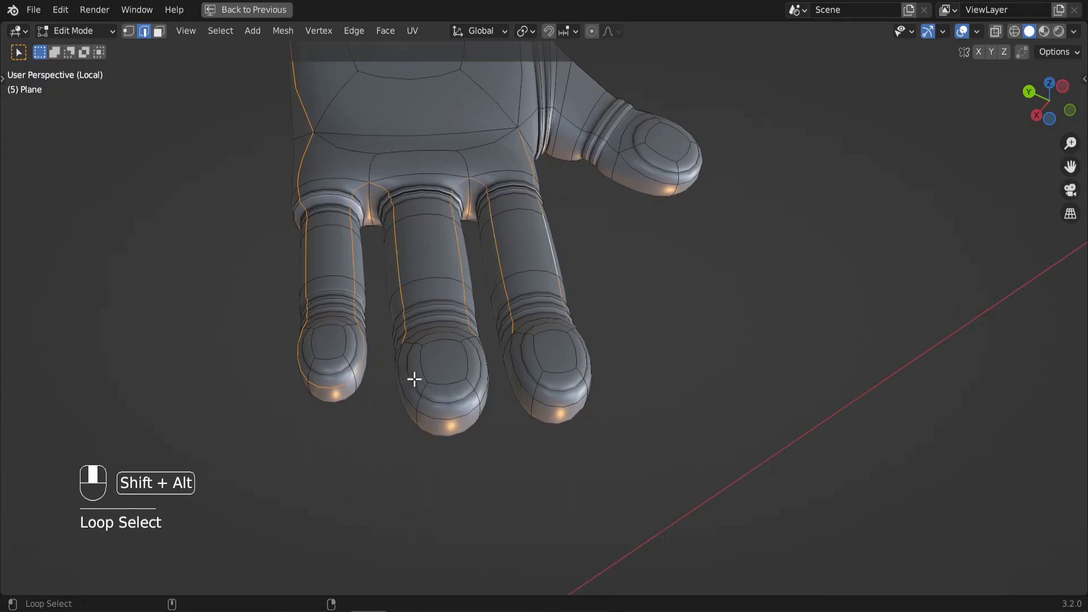
pyautogui.moveTo(414, 379); pyautogui.dragTo(457, 317, button='middle')
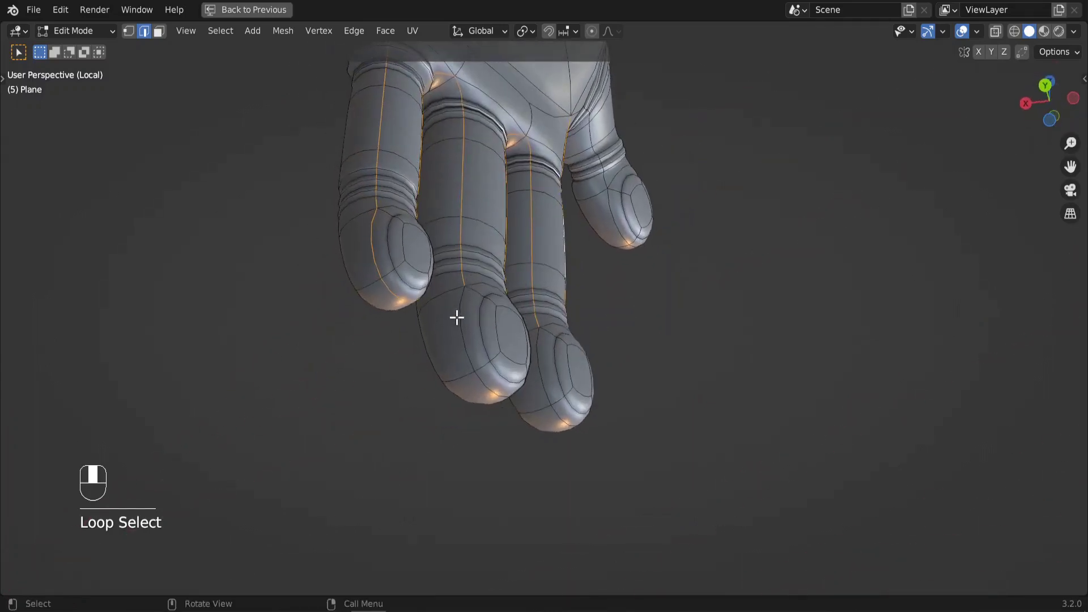
pyautogui.keyDown('alt'); pyautogui.keyDown('shift'); pyautogui.click(460, 322); pyautogui.keyUp('shift'); pyautogui.keyUp('alt')
pyautogui.moveTo(570, 338); pyautogui.dragTo(543, 466, button='middle')
pyautogui.keyDown('alt'); pyautogui.keyDown('shift'); pyautogui.click(491, 406); pyautogui.keyUp('shift'); pyautogui.keyUp('alt')
# - Add the edges joining the index finger to the thumb, and mark the selected outline of the glove as a seam
pyautogui.keyDown('shift'); pyautogui.moveTo(571, 285); pyautogui.dragTo(572, 473, button='middle'); pyautogui.keyUp('shift')
pyautogui.scroll(2, 571, 396)
pyautogui.moveTo(571, 396); pyautogui.dragTo(498, 356, button='middle')
pyautogui.keyDown('alt'); pyautogui.keyDown('shift'); pyautogui.click(552, 244); pyautogui.keyUp('shift'); pyautogui.keyUp('alt')
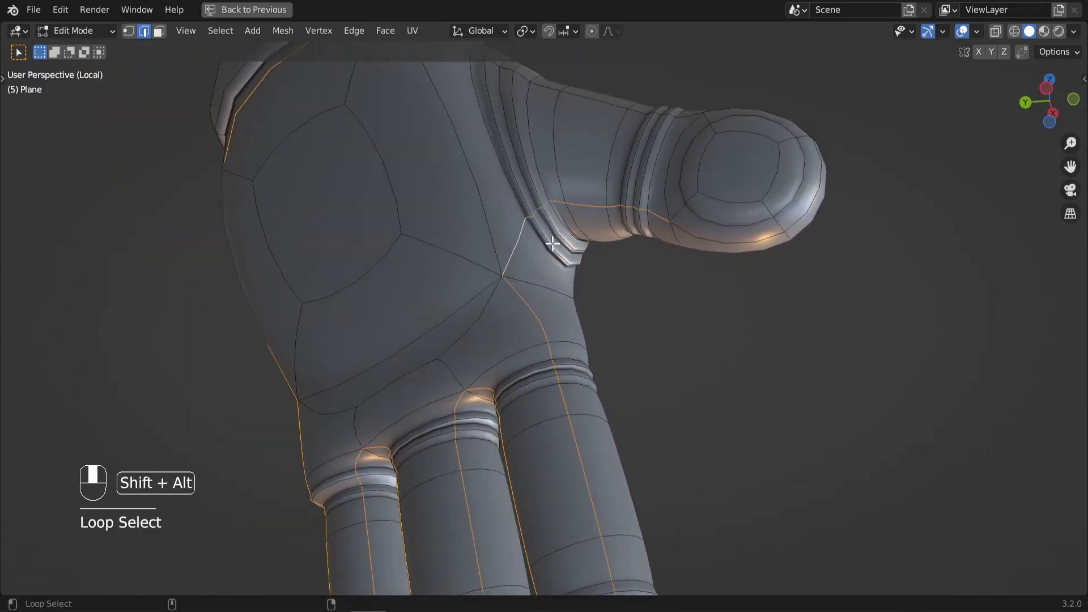
pyautogui.moveTo(743, 253); pyautogui.dragTo(638, 187, button='middle')
pyautogui.scroll(-5, 442, 311)
pyautogui.moveTo(442, 311); pyautogui.dragTo(541, 308, button='middle')
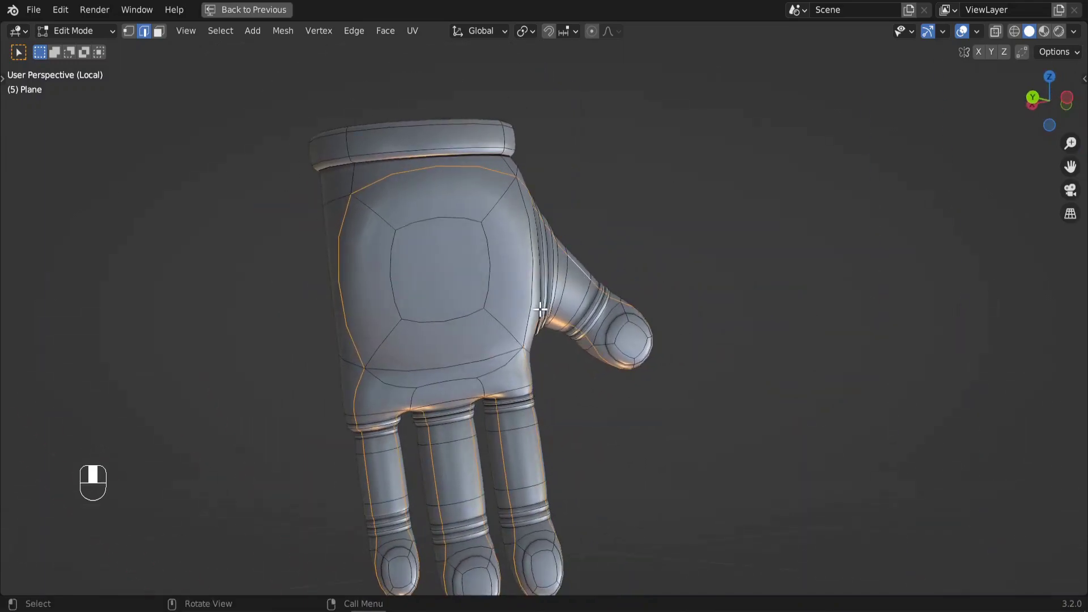
pyautogui.press('u')
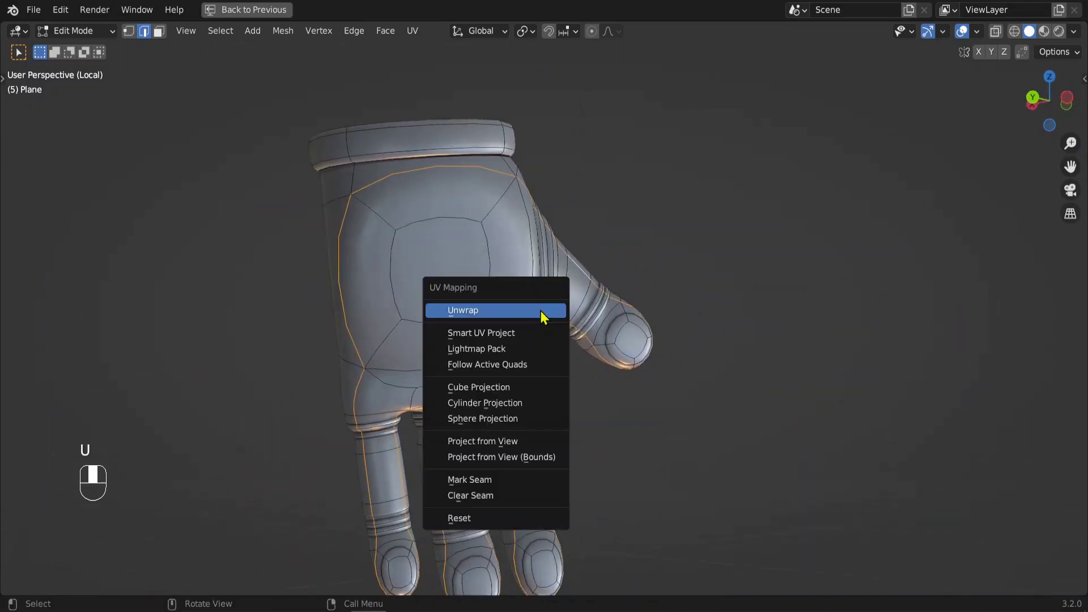
pyautogui.click(480, 480)
# - Restore the normal screen layout, switch to the UV Editing workspace and isolate the glove in Local View
pyautogui.click(249, 10)
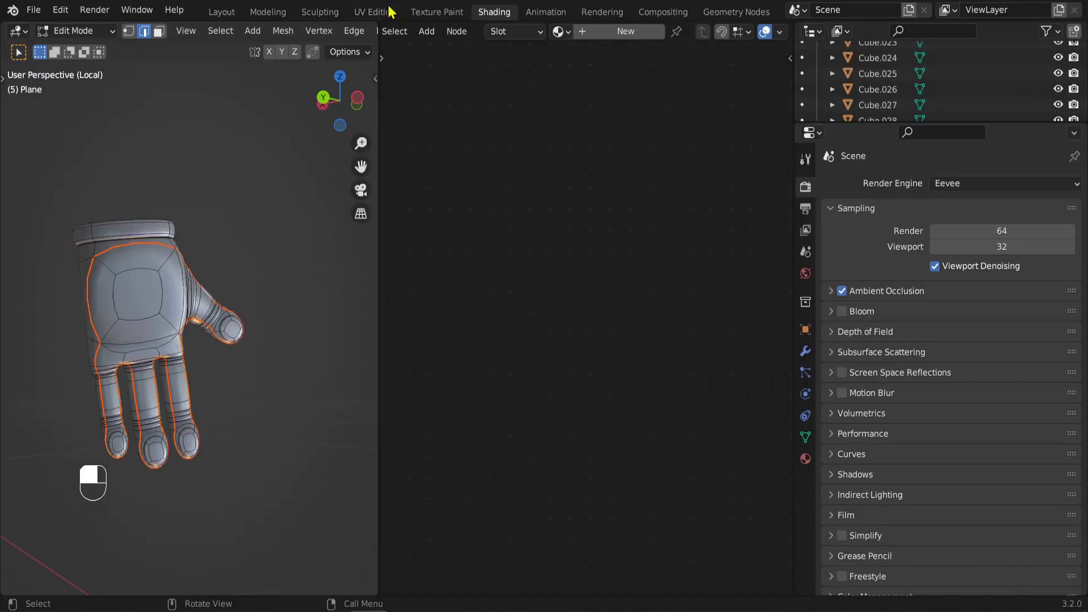
pyautogui.click(381, 13)
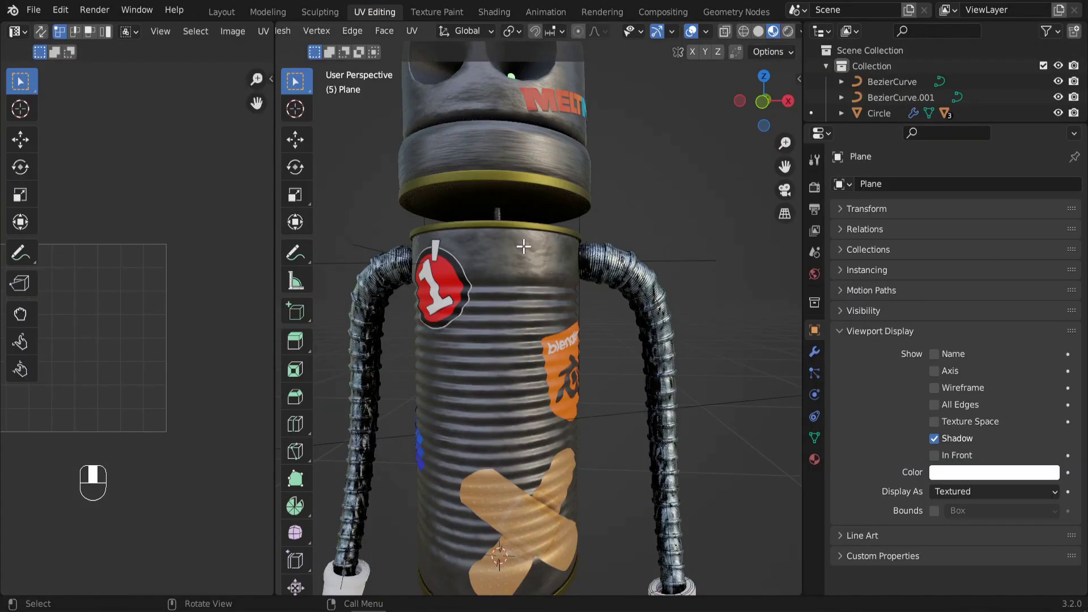
pyautogui.press('KP_Divide')
pyautogui.moveTo(553, 232); pyautogui.dragTo(641, 243, button='middle')
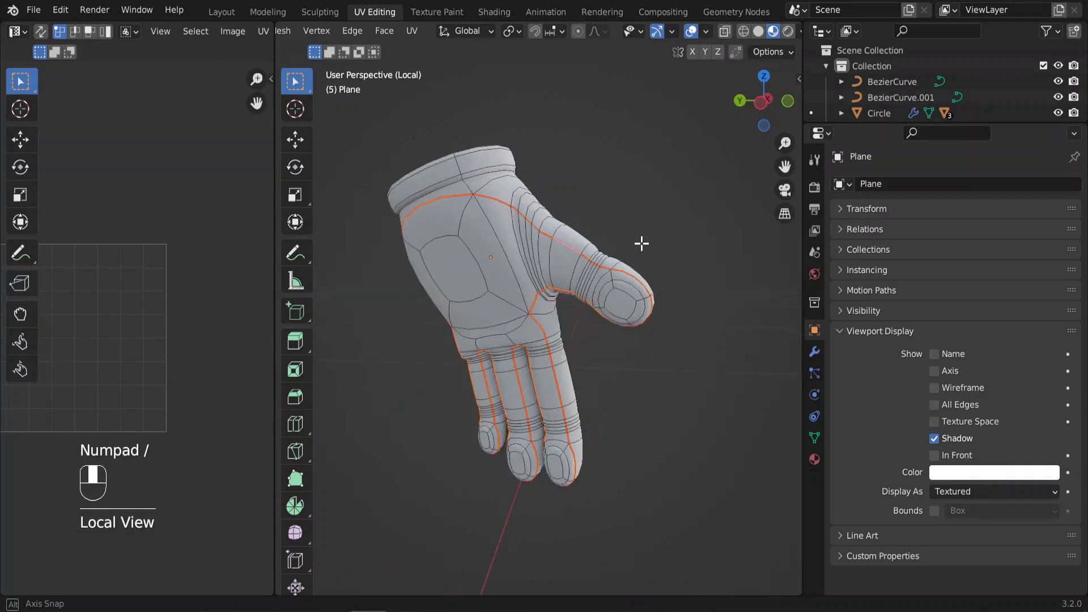
# - Unwrap the entire glove mesh and widen the UV Editor to show the whole UV layout
pyautogui.press('a')
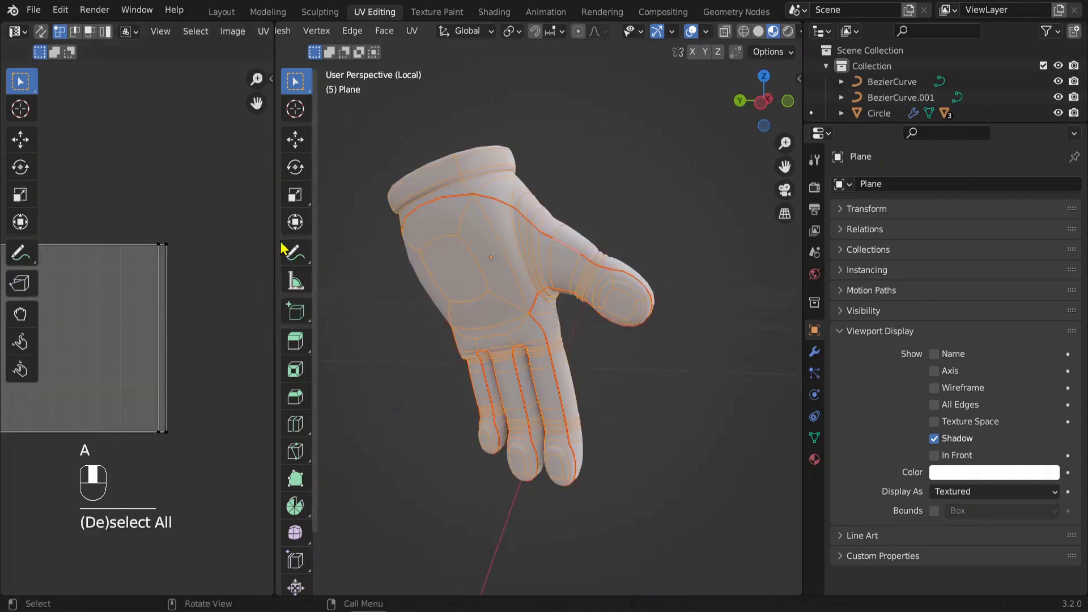
pyautogui.press('u')
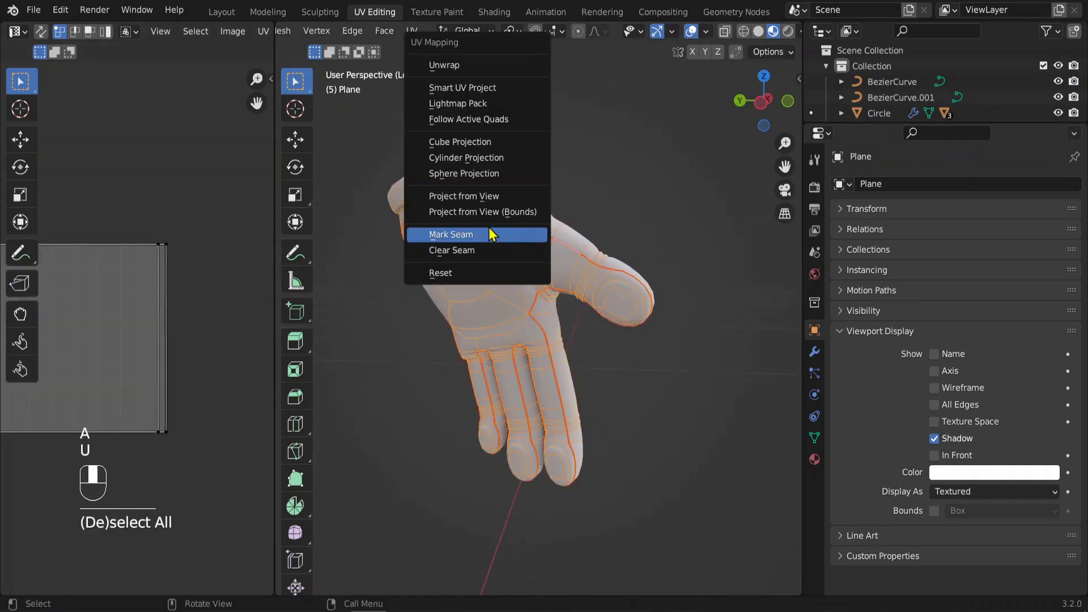
pyautogui.click(462, 66)
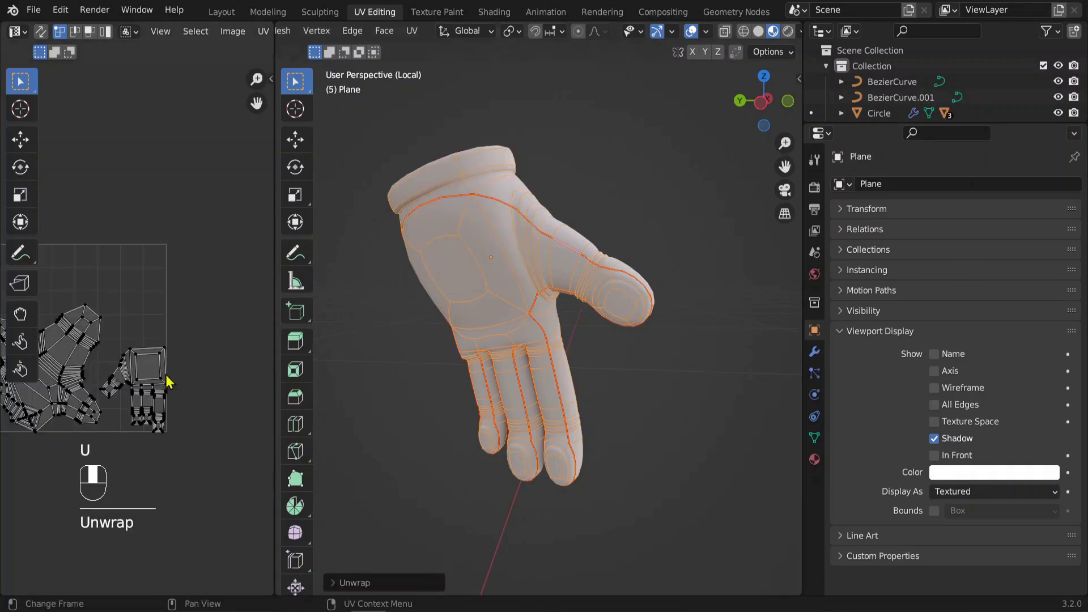
pyautogui.moveTo(167, 382); pyautogui.dragTo(203, 347, button='middle')
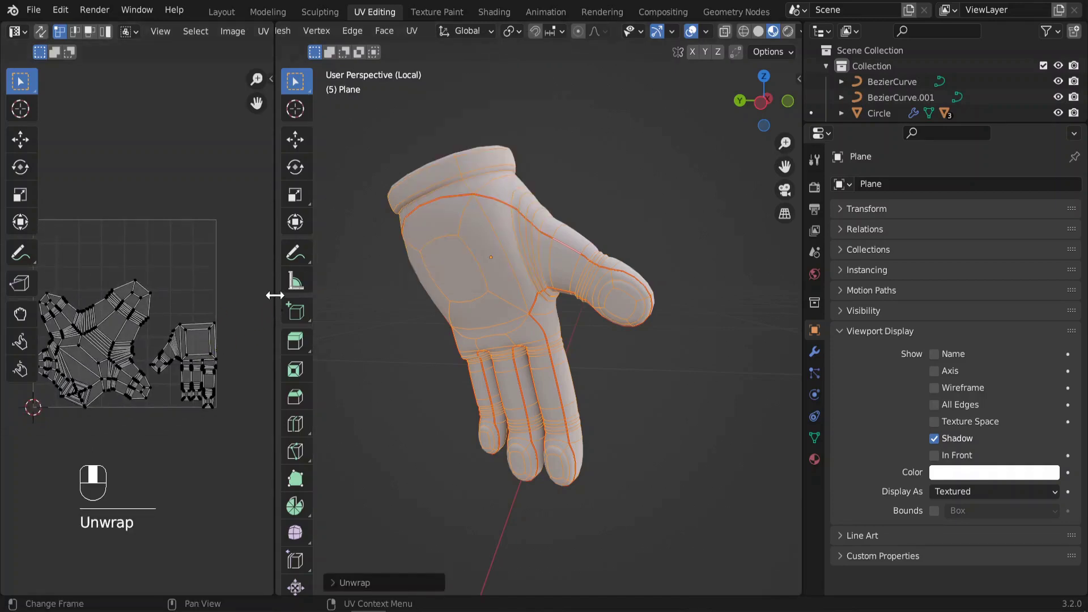
pyautogui.moveTo(274, 296); pyautogui.dragTo(376, 291)
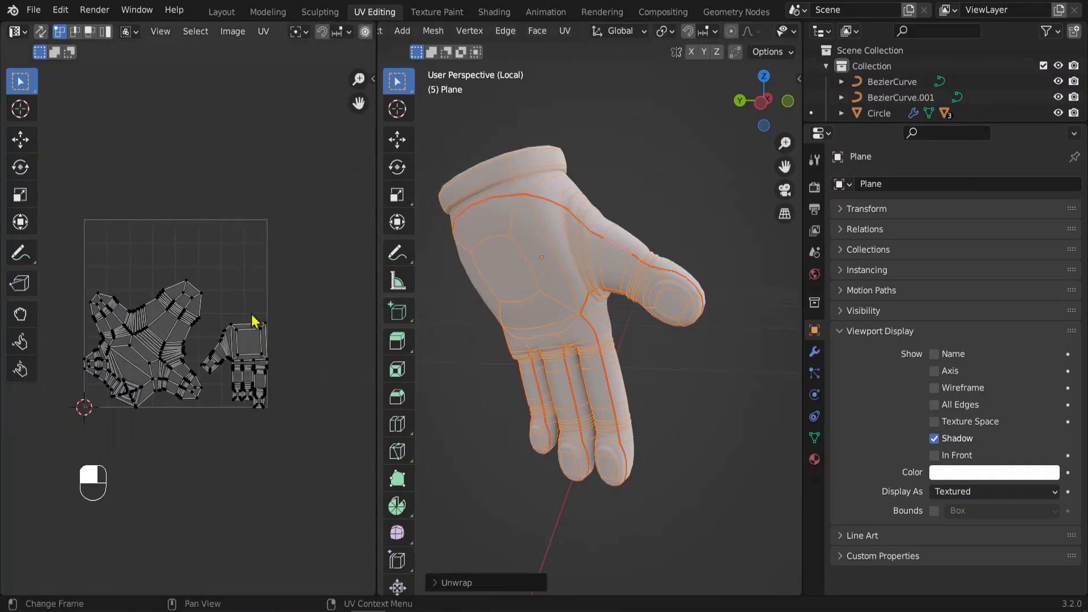
pyautogui.scroll(-1, 315, 359)
# - Select the edge loop where the cuff meets the hand, check it in Wireframe shading and mark it as a seam
pyautogui.moveTo(499, 272); pyautogui.dragTo(712, 64, button='middle')
pyautogui.scroll(4, 636, 205)
pyautogui.keyDown('alt'); pyautogui.click(632, 212); pyautogui.keyUp('alt')
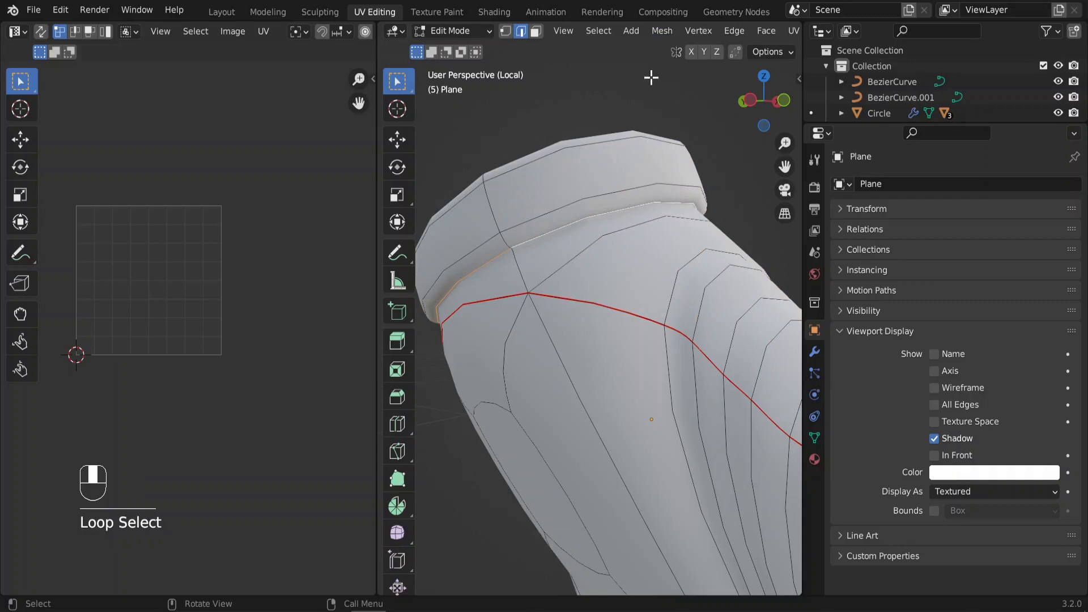
pyautogui.press('z')
pyautogui.click(512, 176)
pyautogui.moveTo(514, 175)
pyautogui.mouseDown(button='middle')
pyautogui.moveTo(534, 294)
pyautogui.moveTo(649, 309)
pyautogui.moveTo(626, 309)
pyautogui.mouseUp(button='middle')
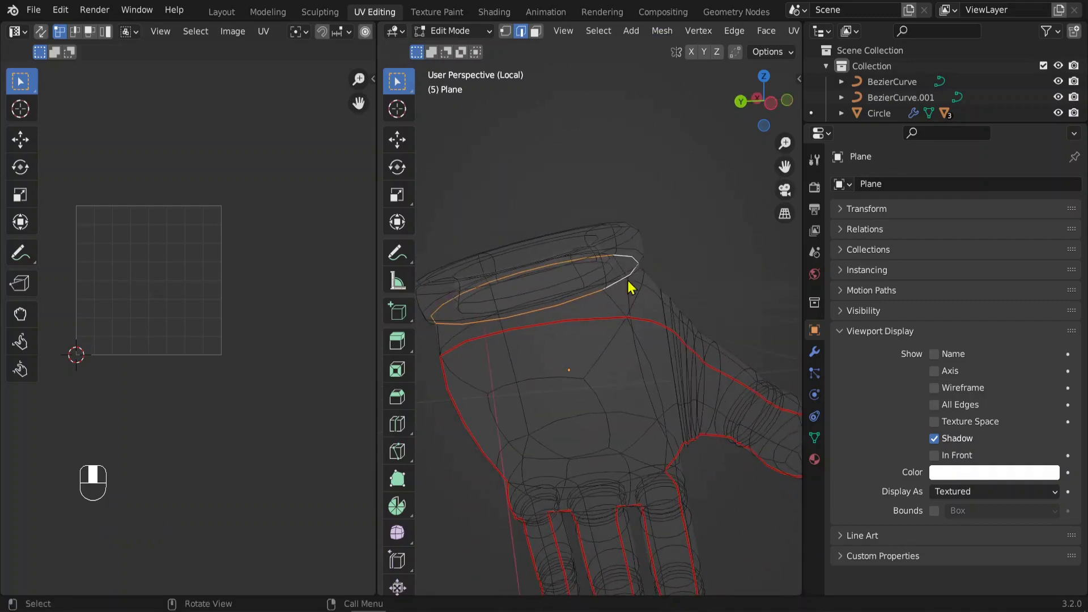
pyautogui.press('u')
pyautogui.click(567, 448)
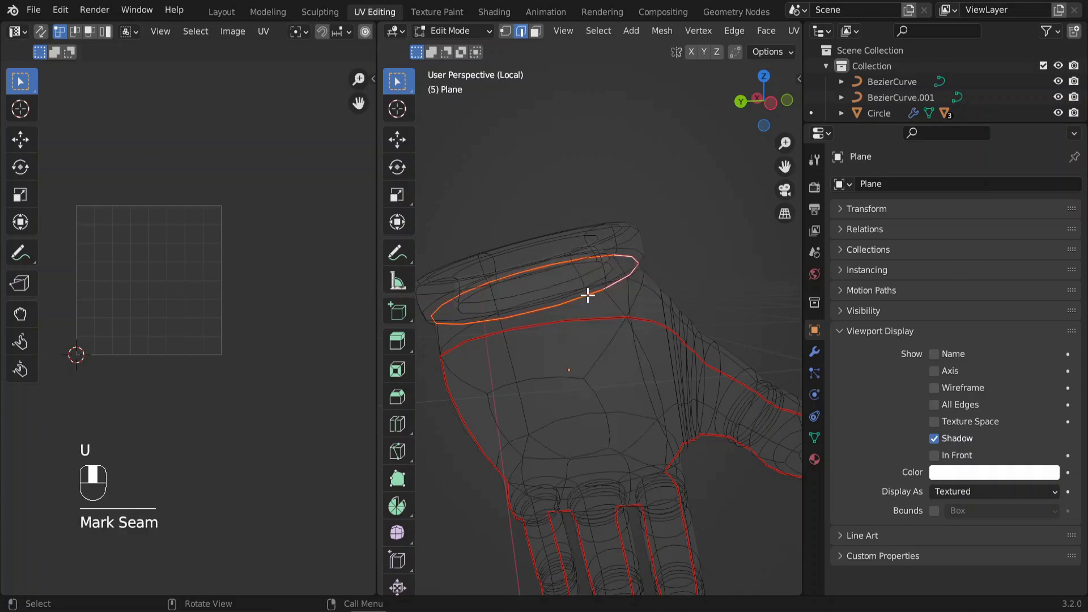
# - Try to unwrap the cuff's linked faces using only the seam around its base
pyautogui.press('3')
pyautogui.click(623, 245)
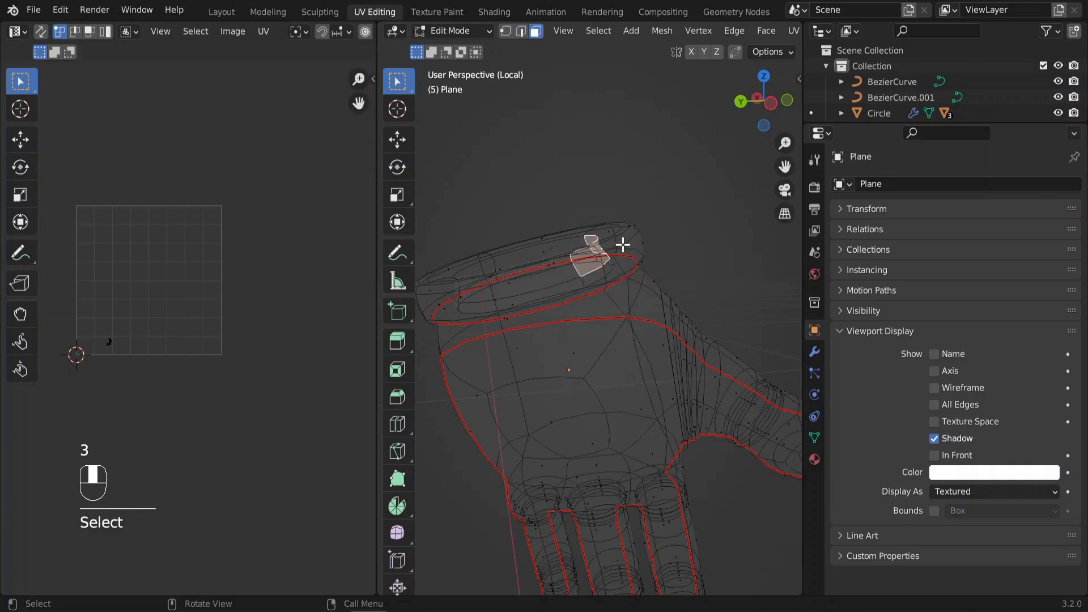
pyautogui.press('l')
pyautogui.moveTo(617, 238); pyautogui.dragTo(572, 218, button='middle')
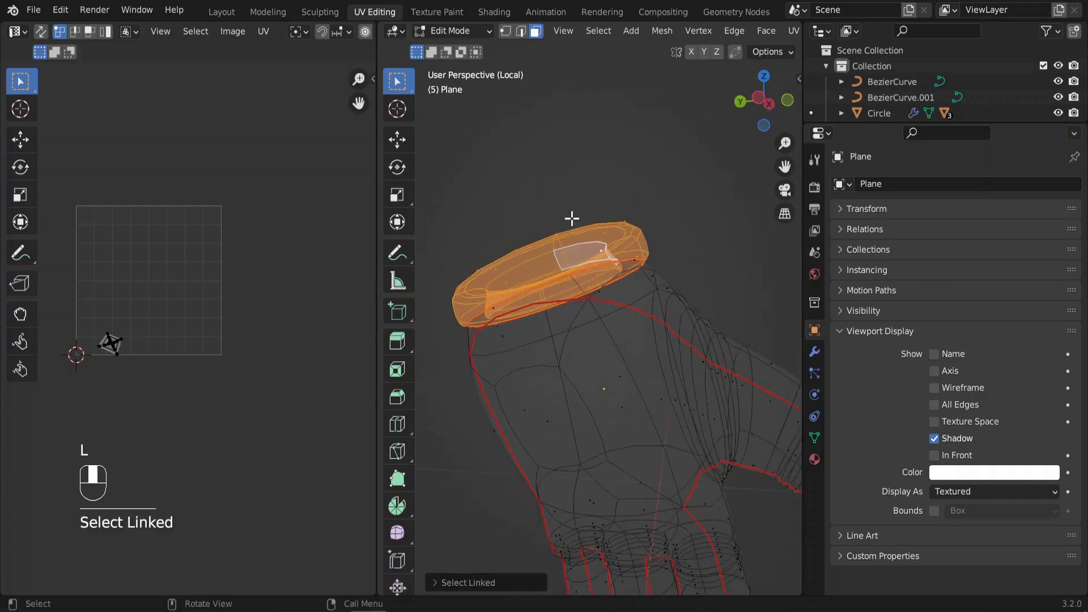
pyautogui.press('u')
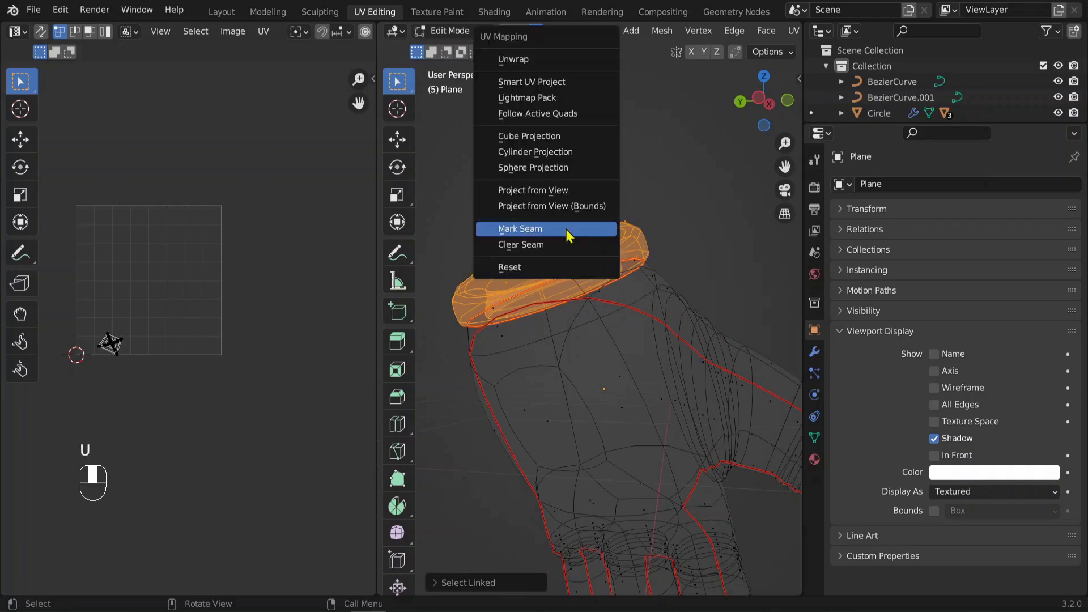
pyautogui.click(538, 61)
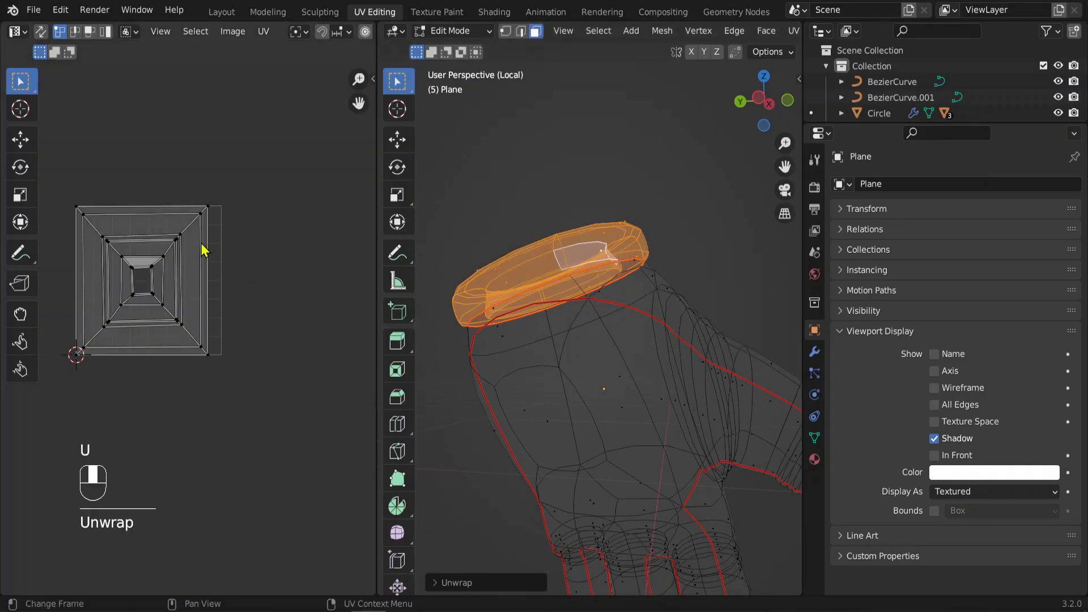
# - Return to Solid shading, select the edge path crossing the cuff from its outer base to its inside, and mark it as a seam
pyautogui.moveTo(574, 296); pyautogui.dragTo(618, 317, button='middle')
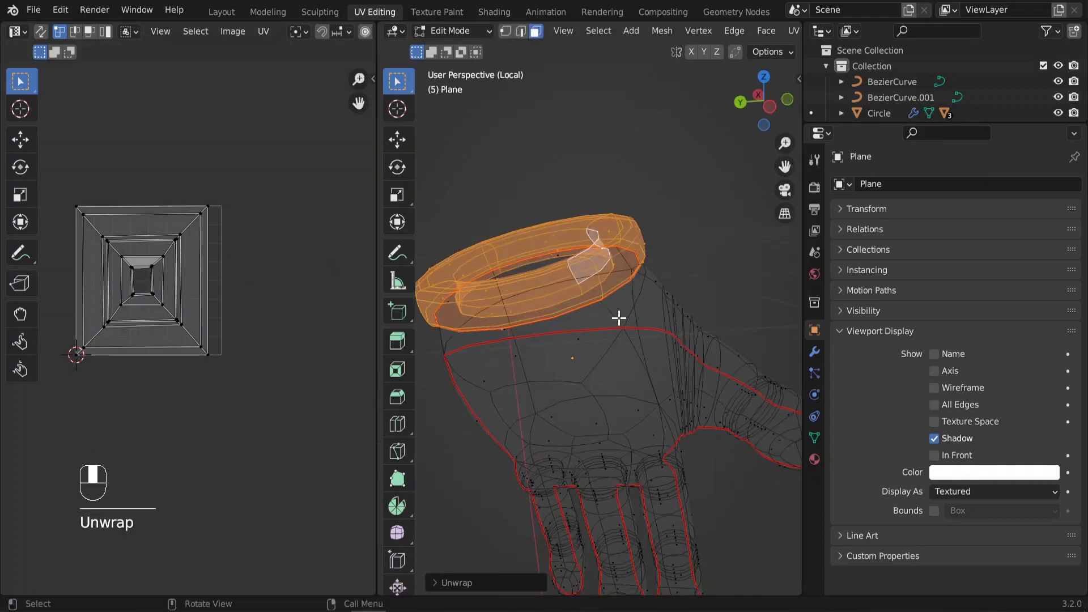
pyautogui.click(521, 31)
pyautogui.moveTo(593, 279)
pyautogui.mouseDown(button='middle')
pyautogui.moveTo(636, 332)
pyautogui.moveTo(608, 250)
pyautogui.mouseUp(button='middle')
pyautogui.press('z')
pyautogui.click(706, 267)
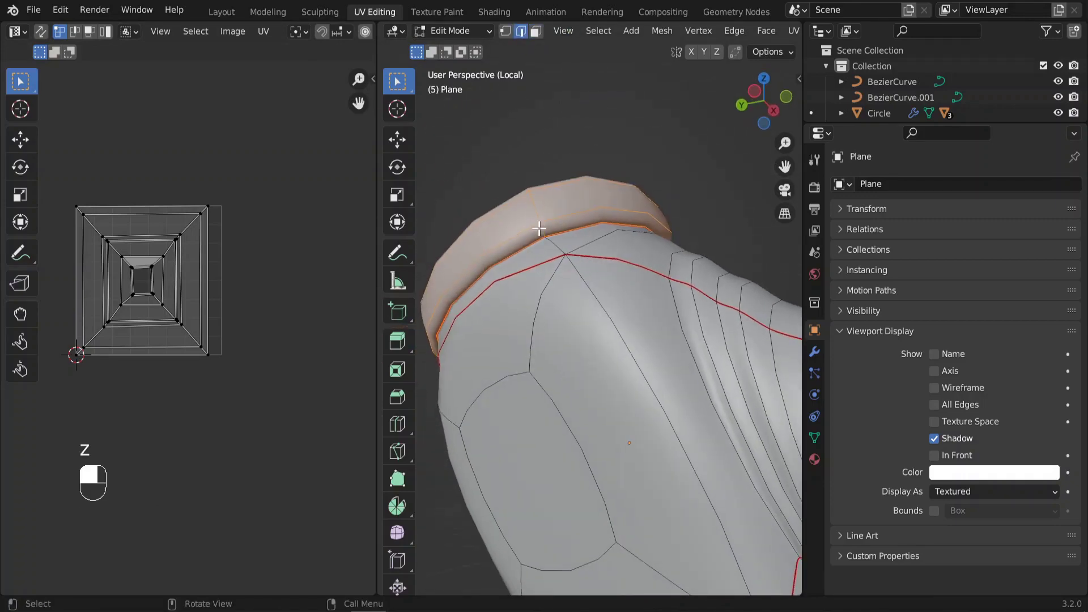
pyautogui.click(558, 294)
pyautogui.moveTo(558, 294); pyautogui.dragTo(683, 300, button='middle')
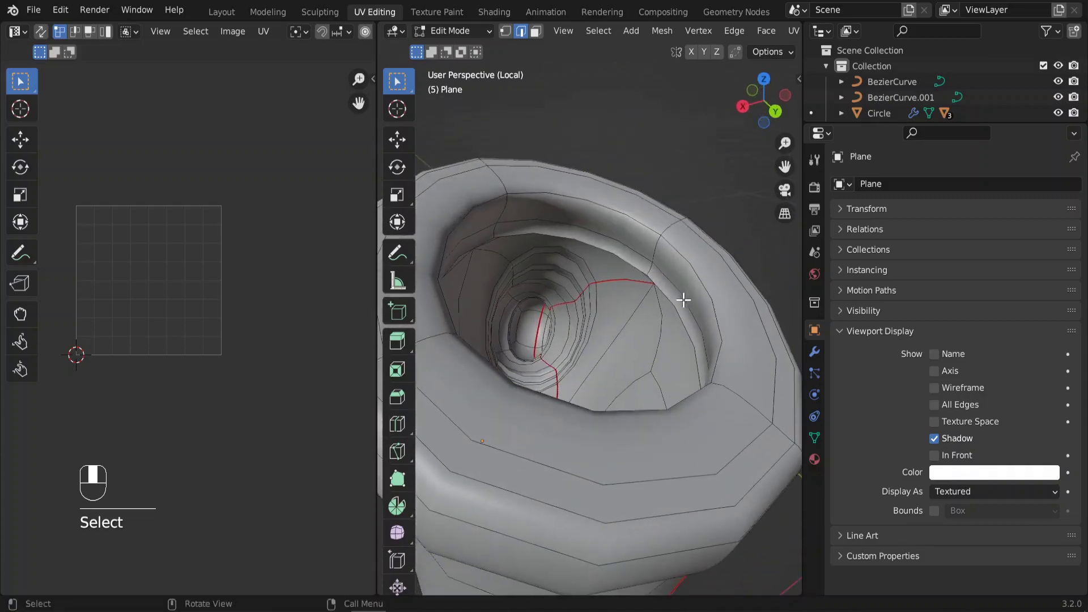
pyautogui.keyDown('ctrl'); pyautogui.keyDown('shift'); pyautogui.click(647, 269); pyautogui.keyUp('shift'); pyautogui.keyUp('ctrl')
pyautogui.moveTo(647, 268); pyautogui.dragTo(442, 148, button='middle')
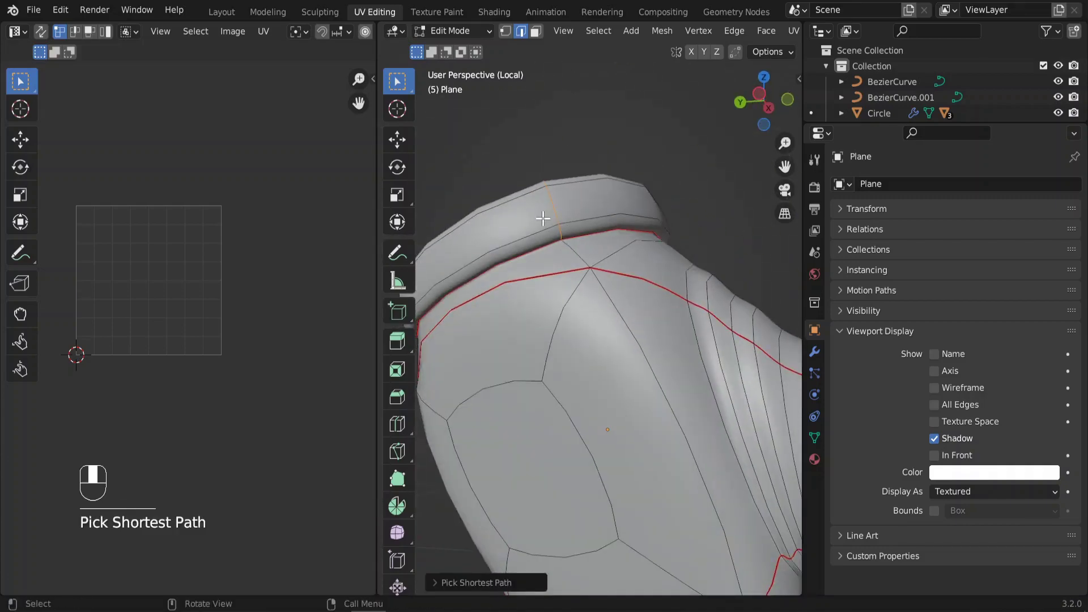
pyautogui.press('u')
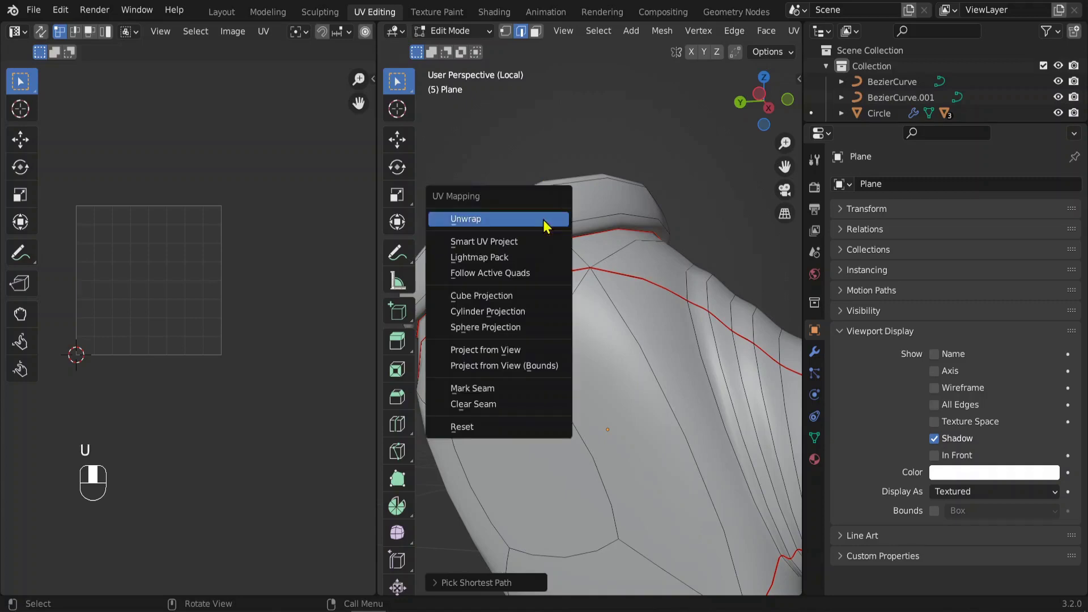
pyautogui.click(479, 388)
# - Select all linked faces of the cuff in face selection and unwrap them with the new cross seam
pyautogui.press('3')
pyautogui.click(608, 194)
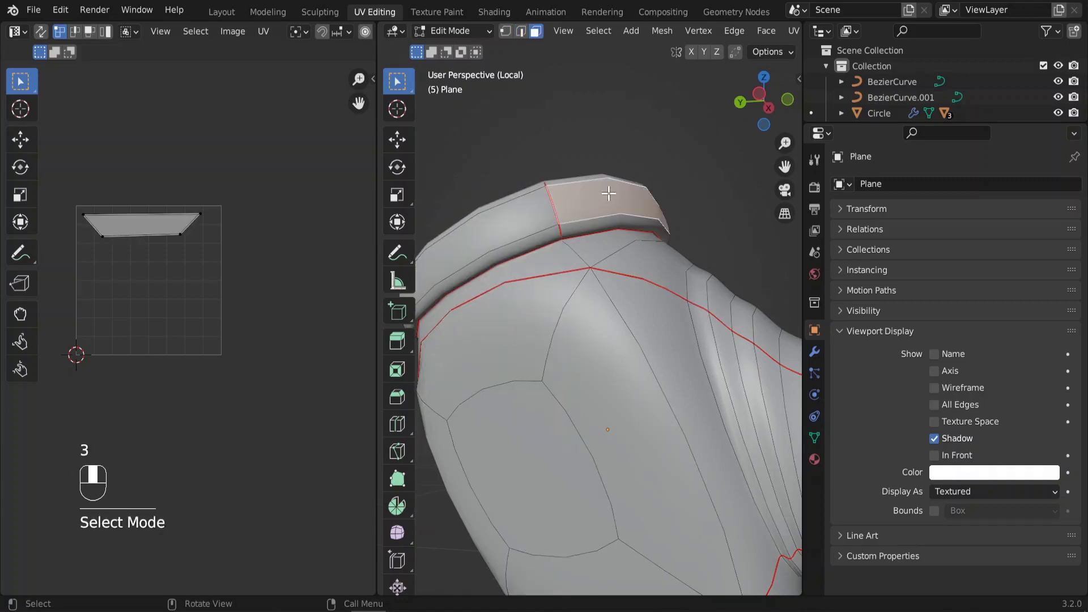
pyautogui.press('l')
pyautogui.scroll(-5, 591, 198)
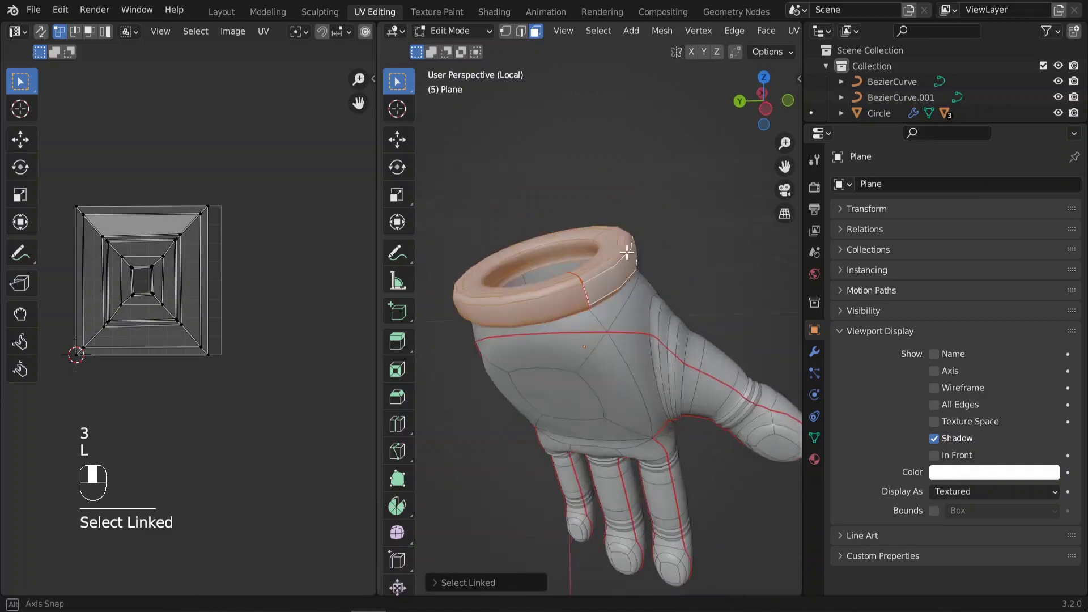
pyautogui.moveTo(592, 198); pyautogui.dragTo(627, 240, button='middle')
pyautogui.press('u')
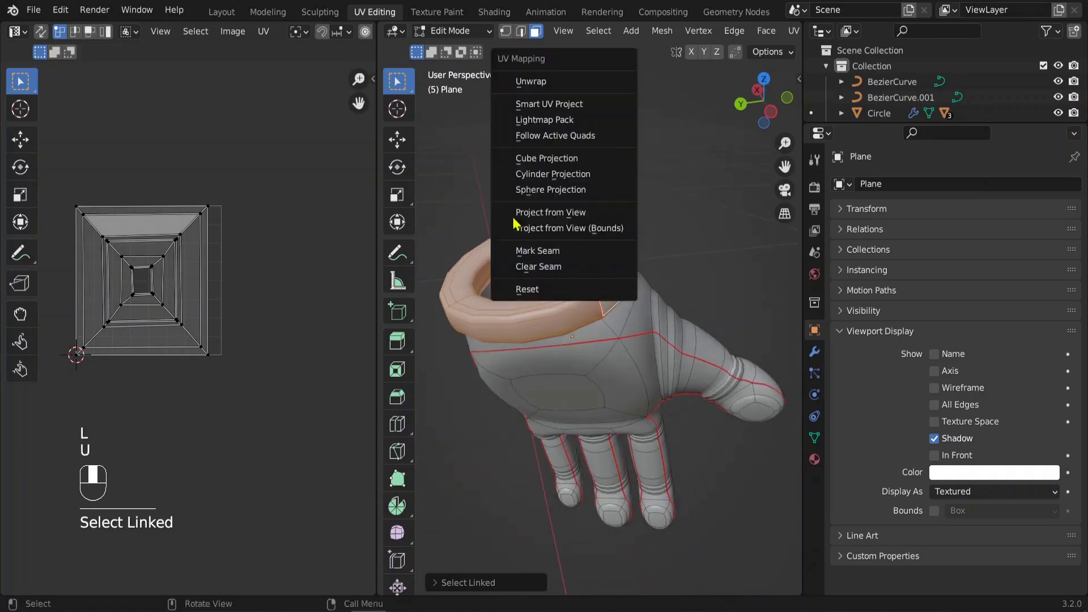
pyautogui.click(531, 81)
# - Examine the glove's unwrapped UV layout, selecting parts of the small hand-shaped island to compare it with the mesh
pyautogui.moveTo(136, 168); pyautogui.dragTo(209, 169, button='middle')
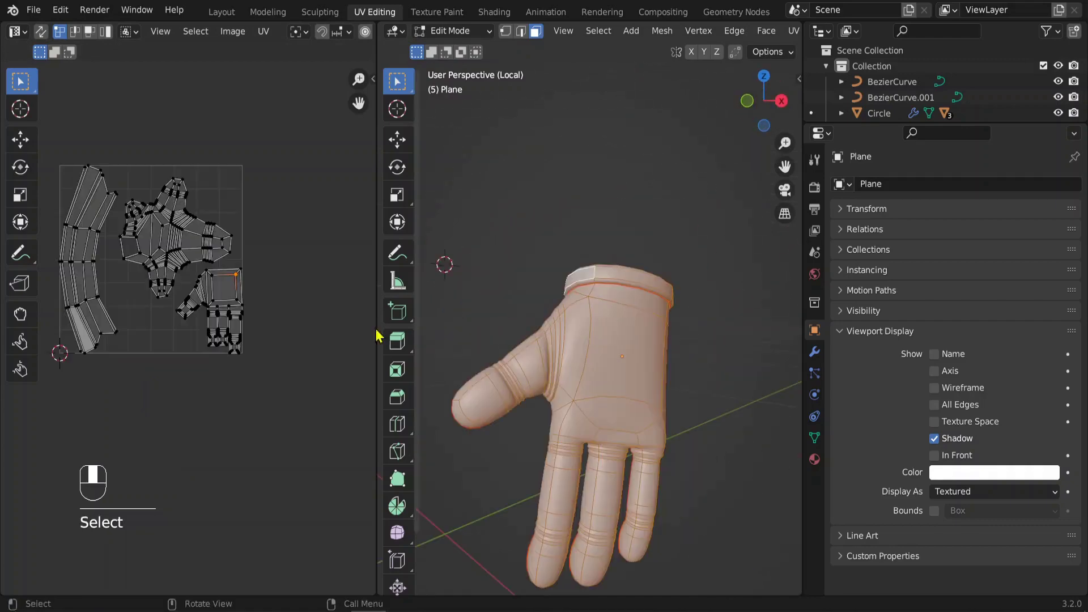
pyautogui.scroll(4, 332, 229)
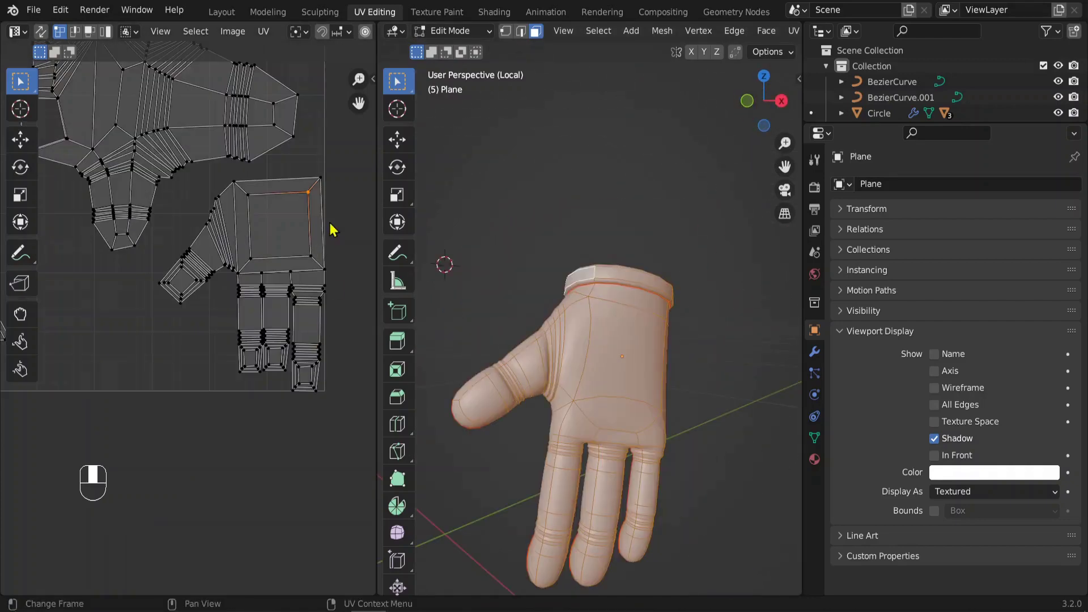
pyautogui.moveTo(342, 156); pyautogui.dragTo(323, 375)
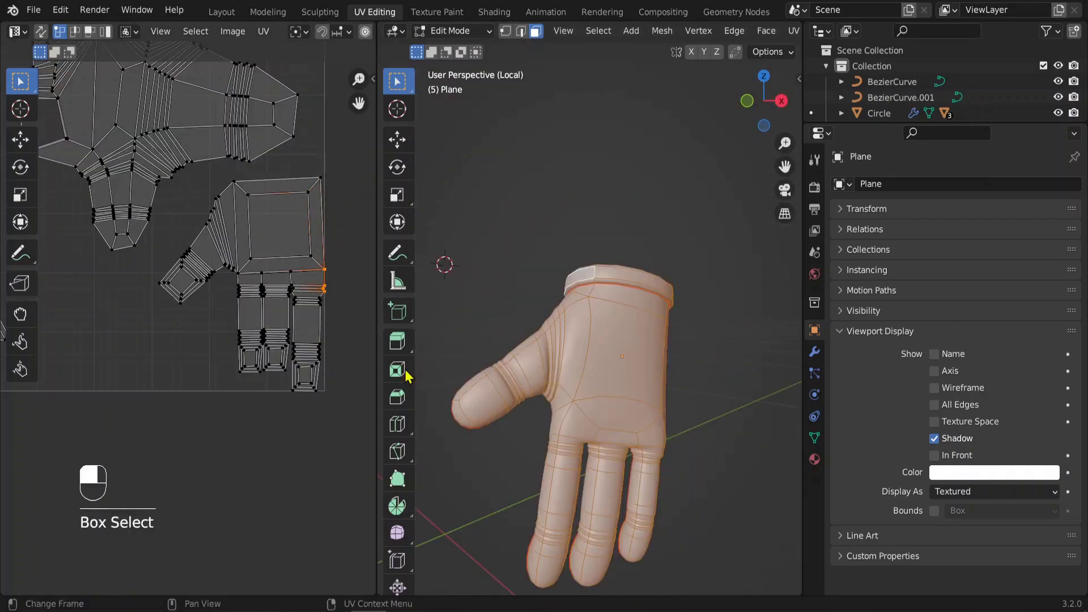
pyautogui.moveTo(551, 323); pyautogui.dragTo(735, 299, button='middle')
pyautogui.moveTo(358, 184); pyautogui.dragTo(304, 187, button='middle')
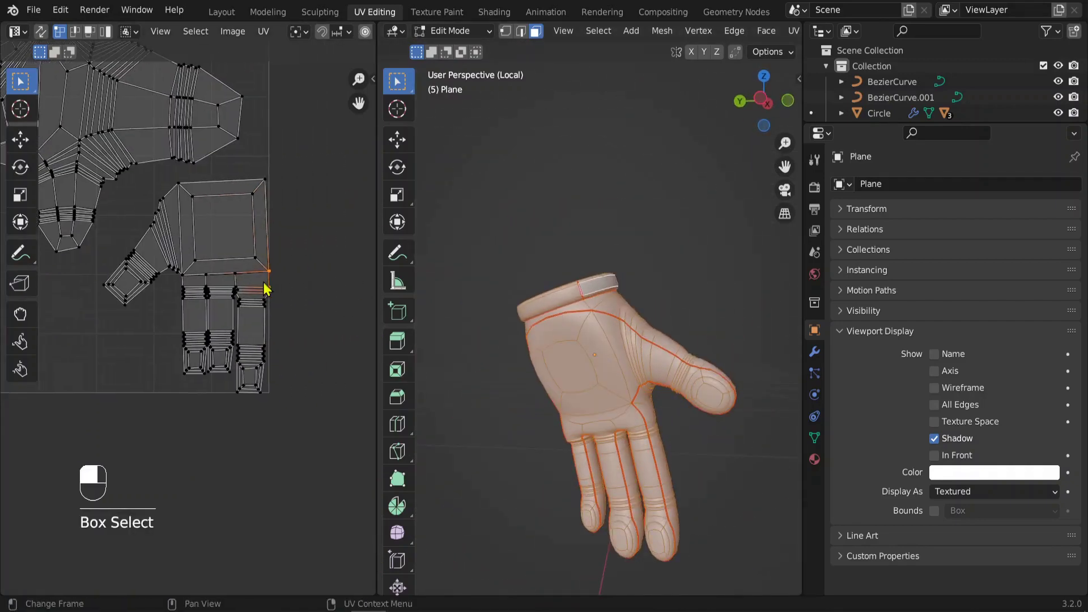
pyautogui.click(303, 187)
pyautogui.moveTo(307, 175); pyautogui.dragTo(134, 408)
pyautogui.scroll(-3, 150, 316)
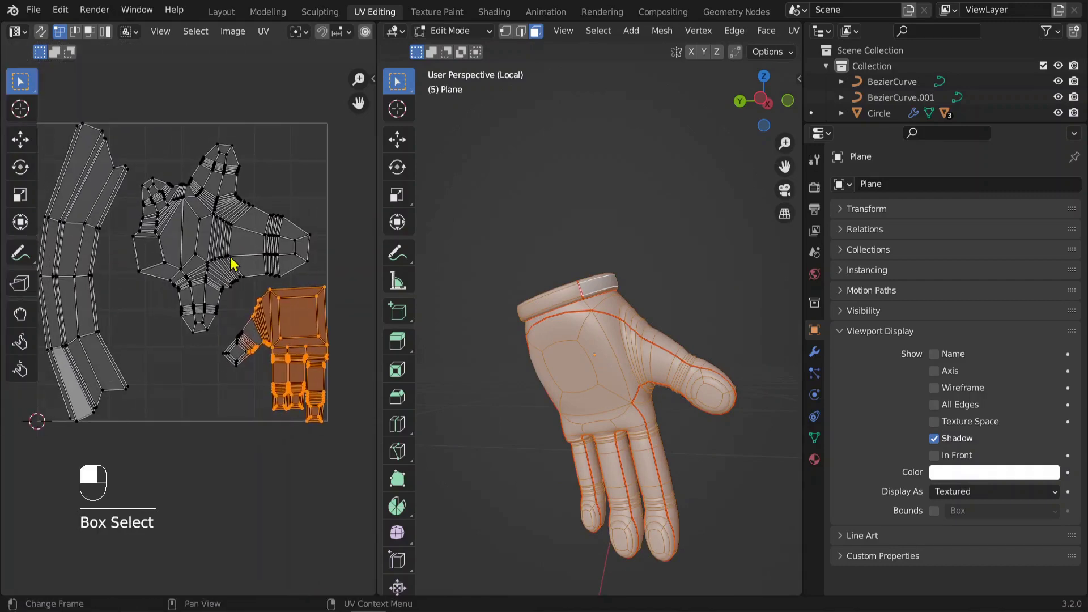
# - Maximize the UV editor, select the large star-shaped hand island, enlarge it, rotate it diagonally and place it beside the cuff island
pyautogui.click(229, 257)
pyautogui.hotkey('ctrl', 'space')
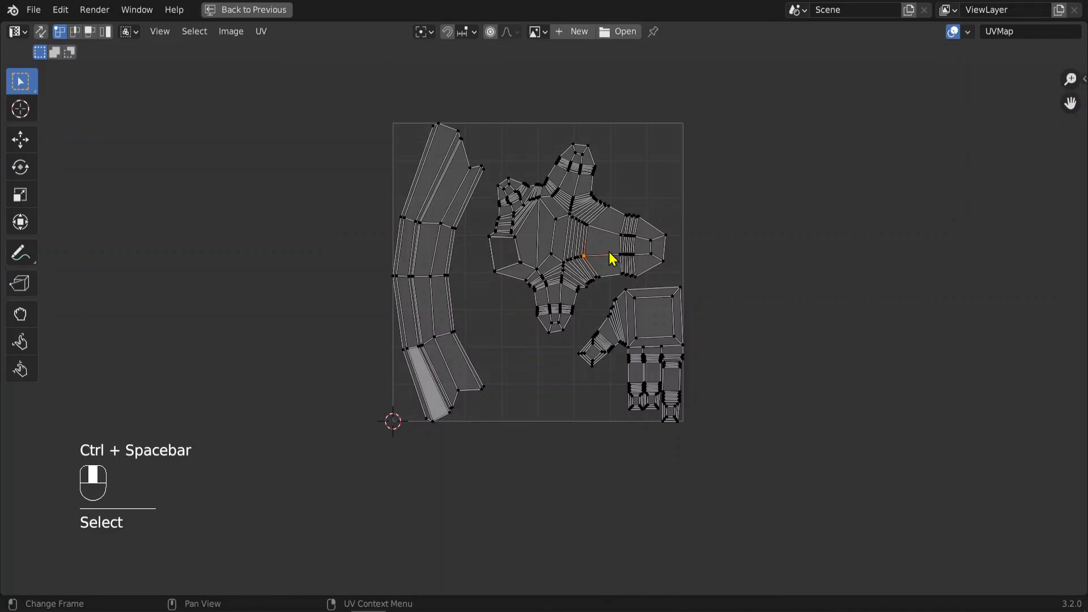
pyautogui.press('l')
pyautogui.press('s')
pyautogui.press('r')
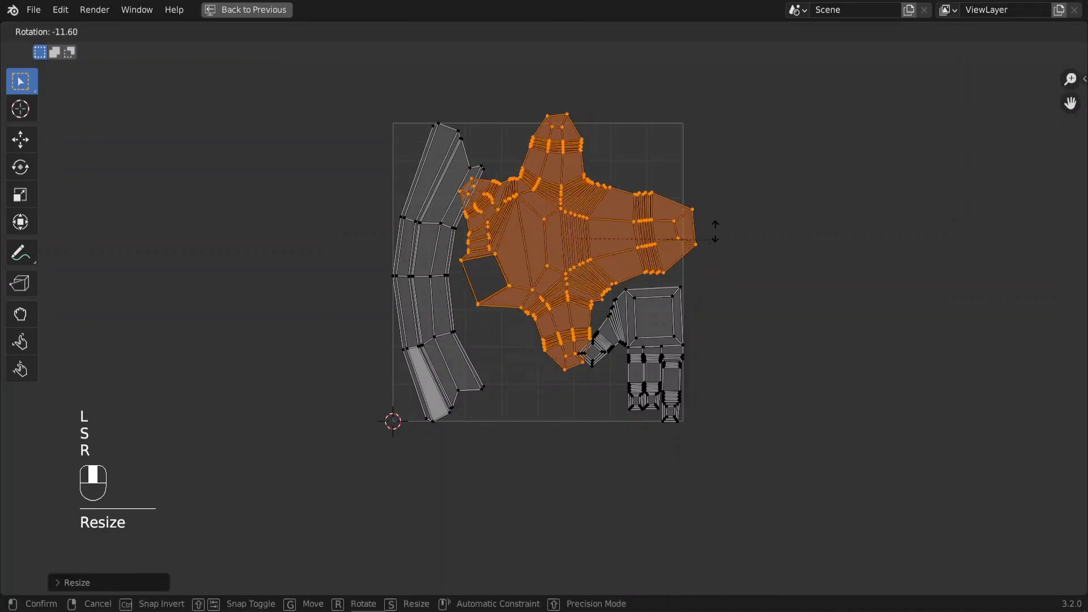
pyautogui.click(673, 155)
pyautogui.press('g')
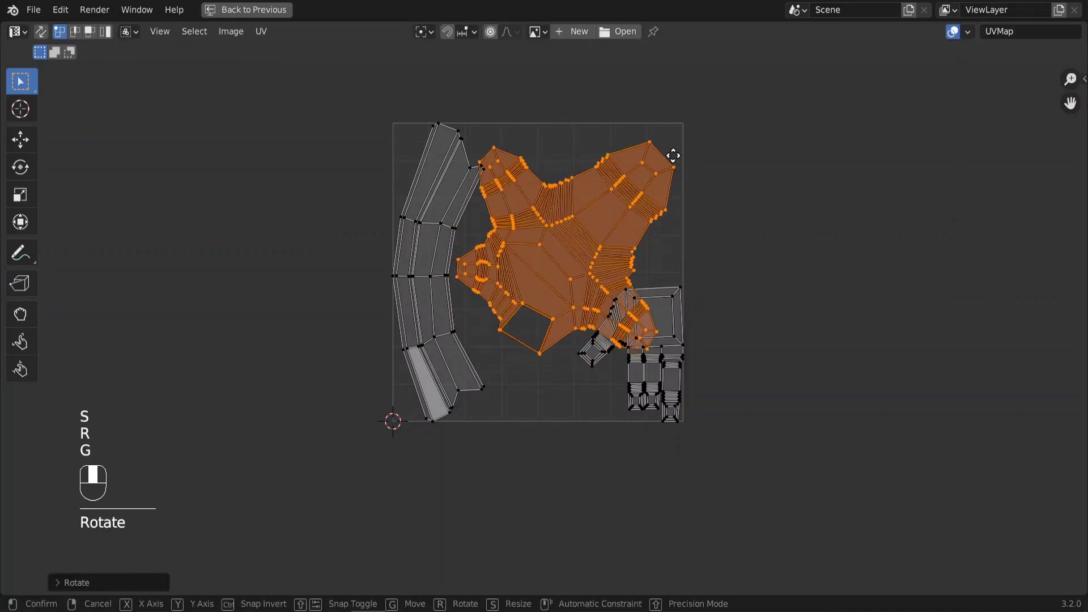
pyautogui.click(674, 278)
# - Scale down the small hand-shaped island, turn it horizontal and place it in the free space below the large island
pyautogui.click(677, 296)
pyautogui.press('l')
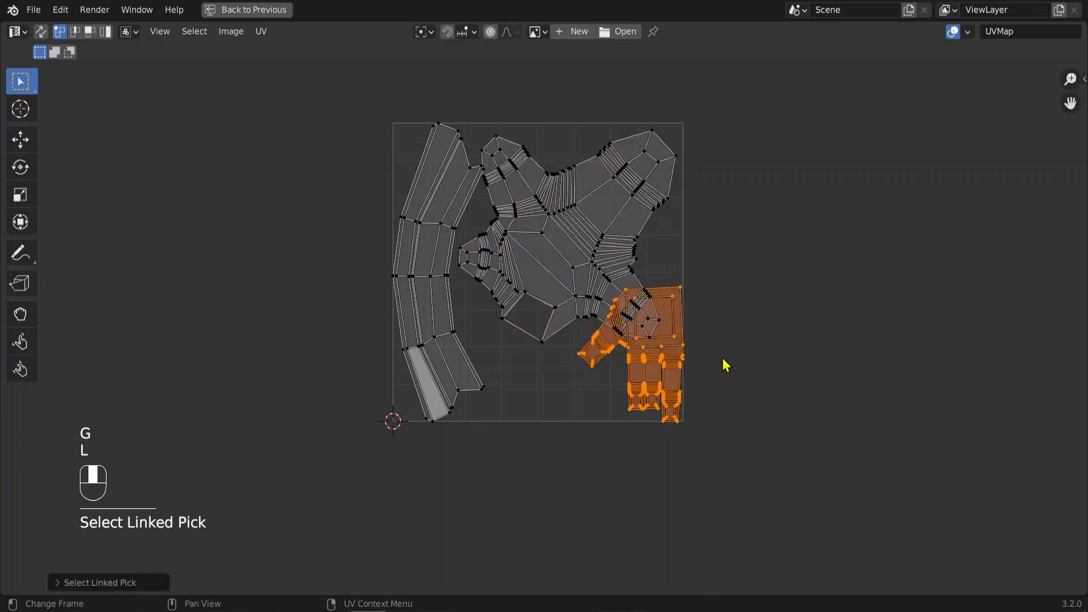
pyautogui.press('s')
pyautogui.click(690, 370)
pyautogui.press('g')
pyautogui.press('r')
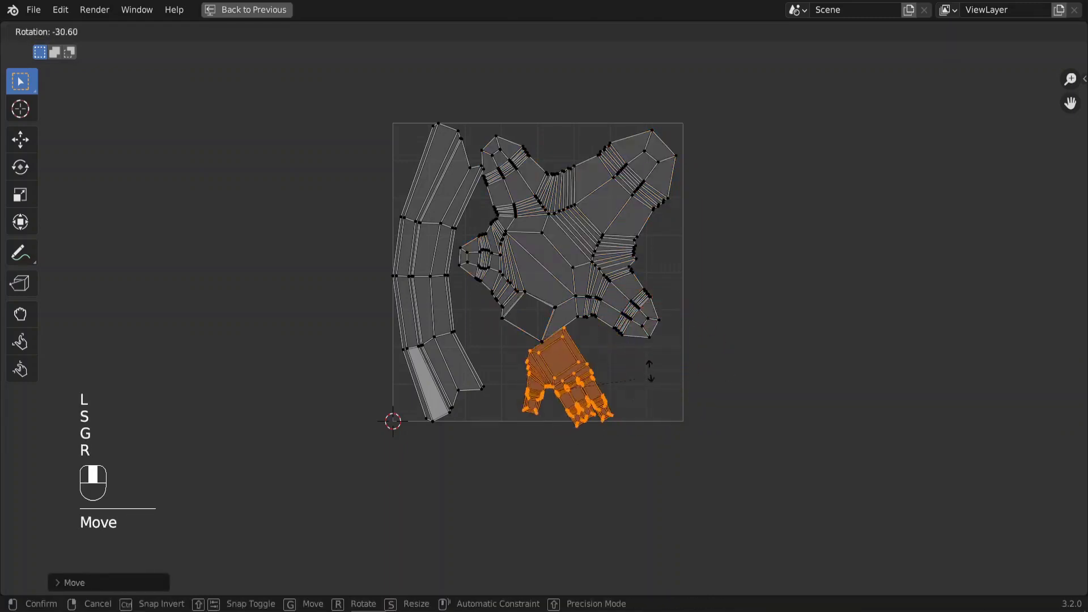
pyautogui.press('g')
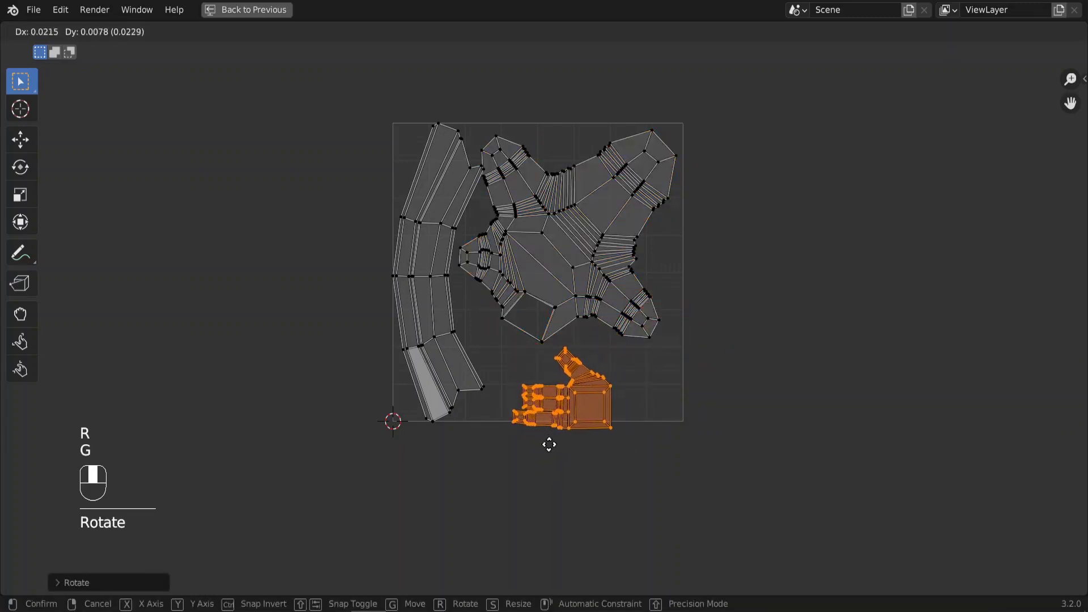
pyautogui.click(566, 422)
# - Restore the split layout, select a single outer face of the cuff and reset its UVs to a square
pyautogui.click(445, 320)
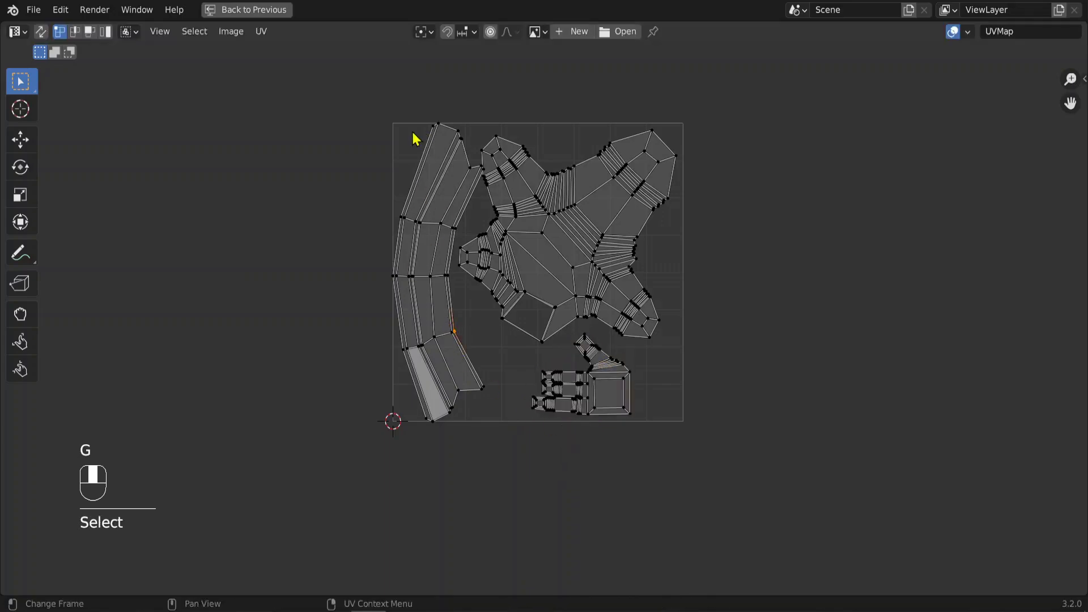
pyautogui.hotkey('ctrl', 'space')
pyautogui.scroll(3, 600, 340)
pyautogui.moveTo(600, 340); pyautogui.dragTo(626, 244, button='middle')
pyautogui.scroll(2, 639, 255)
pyautogui.click(603, 221)
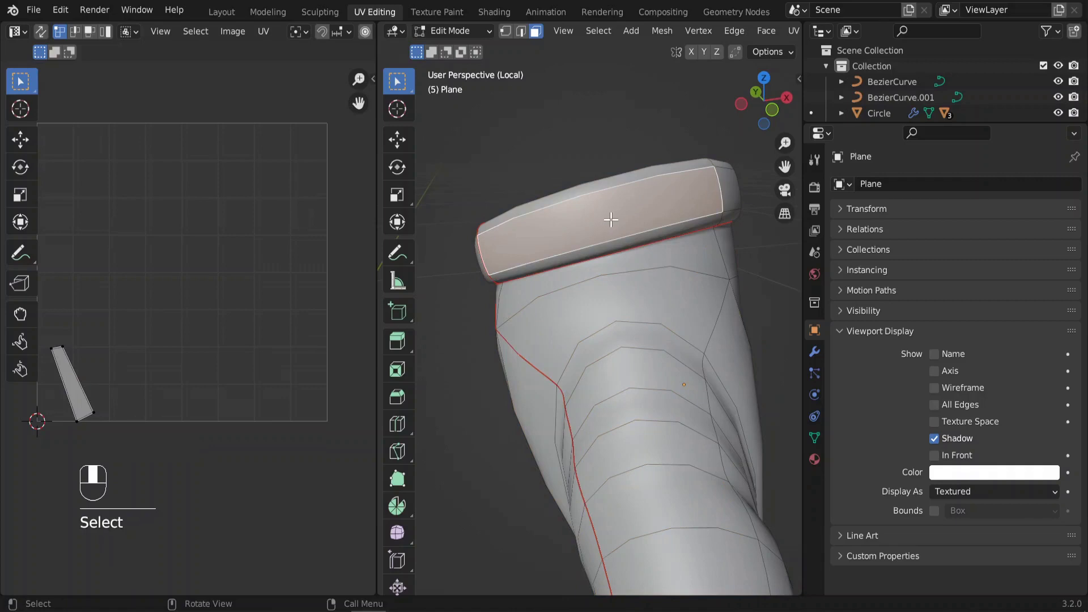
pyautogui.click(727, 205)
pyautogui.scroll(-3, 652, 295)
pyautogui.moveTo(638, 305); pyautogui.dragTo(637, 313, button='middle')
pyautogui.press('u')
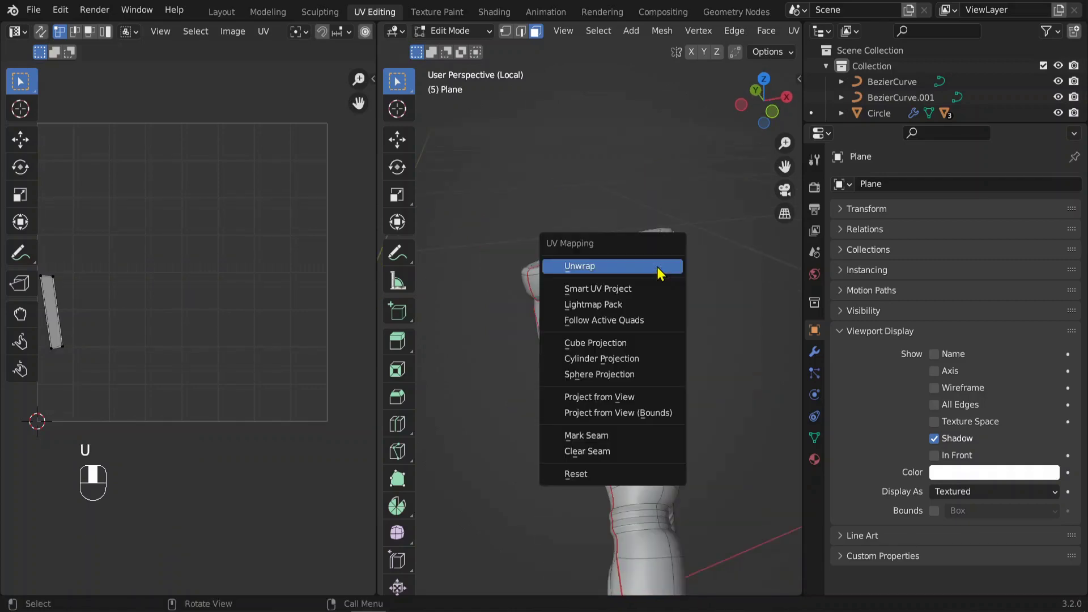
pyautogui.click(587, 473)
# - Scale the reset face's UV square to about 0.1 and move it near the left edge of the UV space
pyautogui.scroll(-2, 249, 278)
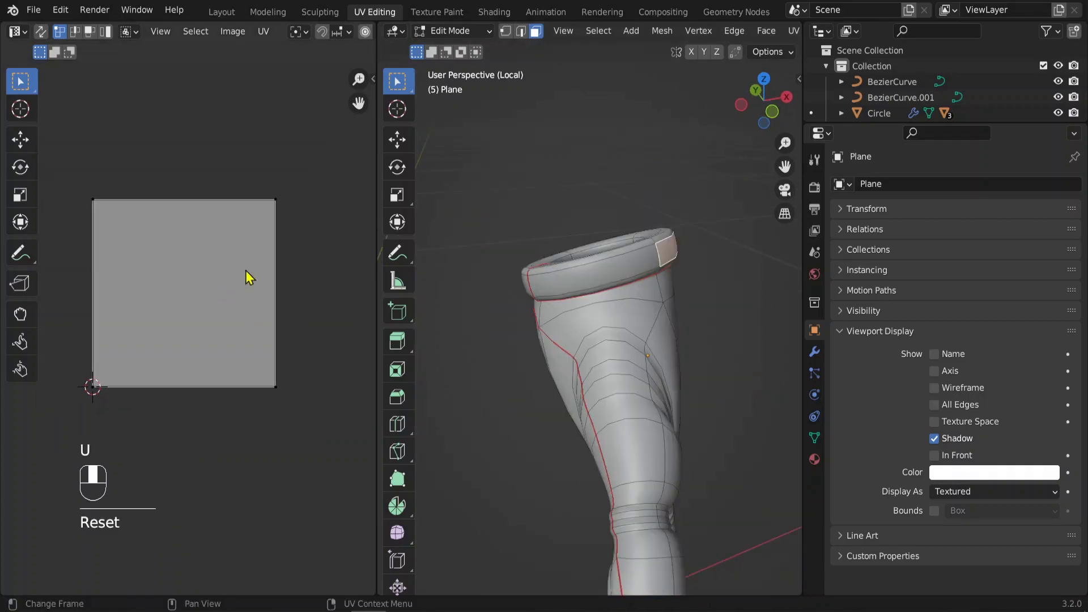
pyautogui.press('a')
pyautogui.press('s')
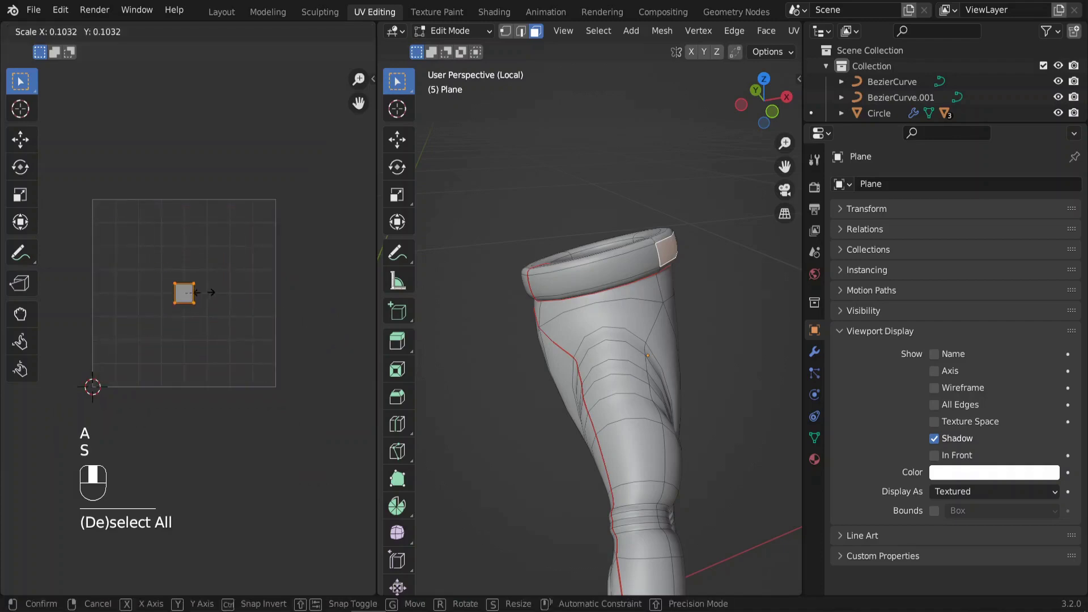
pyautogui.click(188, 298)
pyautogui.press('g')
pyautogui.click(161, 292)
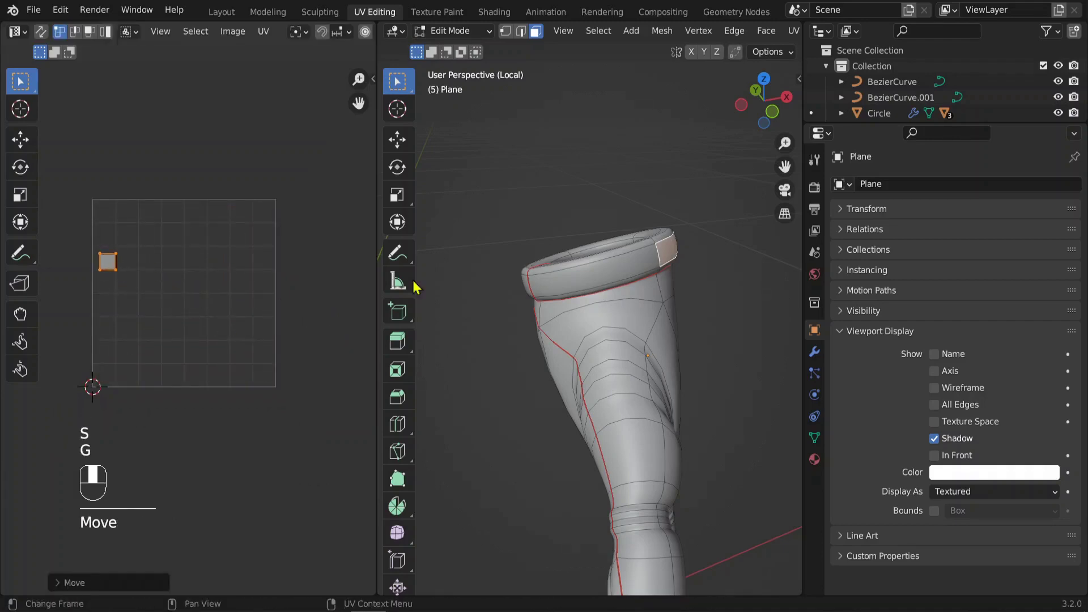
# - Select all linked cuff faces, keeping the reset face active, and unwrap them with Follow Active Quads using Length Average
pyautogui.press('l')
pyautogui.moveTo(604, 272); pyautogui.dragTo(660, 274, button='middle')
pyautogui.keyDown('shift'); pyautogui.click(671, 270); pyautogui.keyUp('shift')
pyautogui.keyDown('shift'); pyautogui.click(667, 274); pyautogui.keyUp('shift')
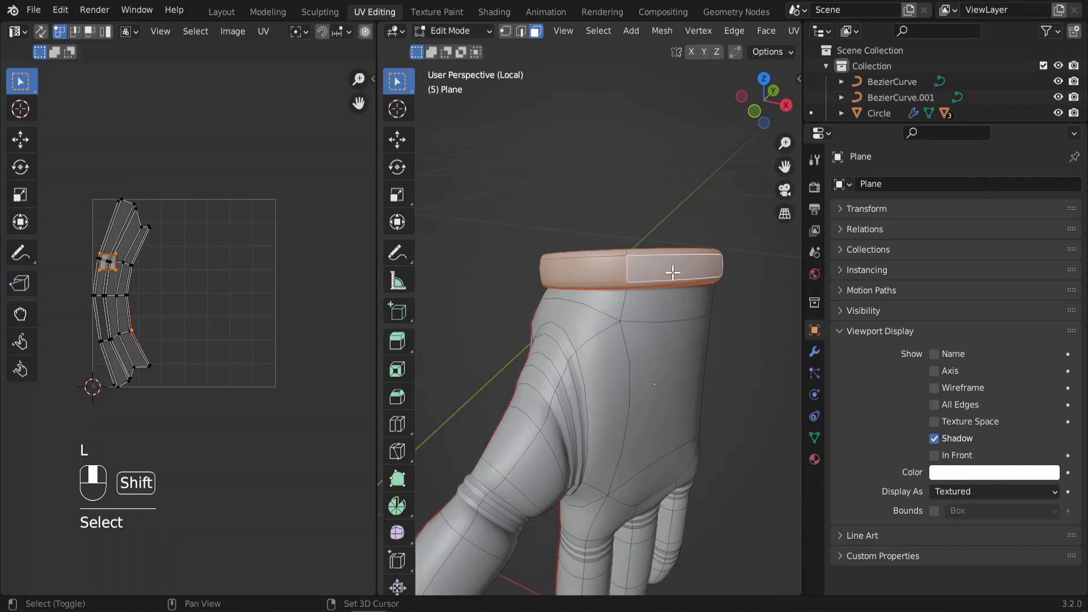
pyautogui.press('u')
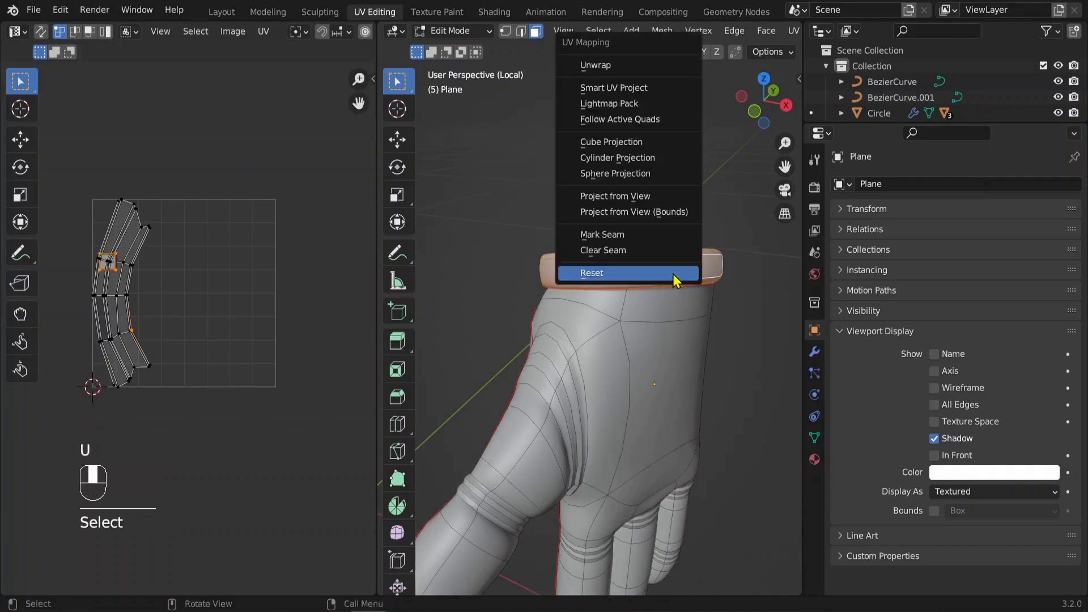
pyautogui.click(640, 120)
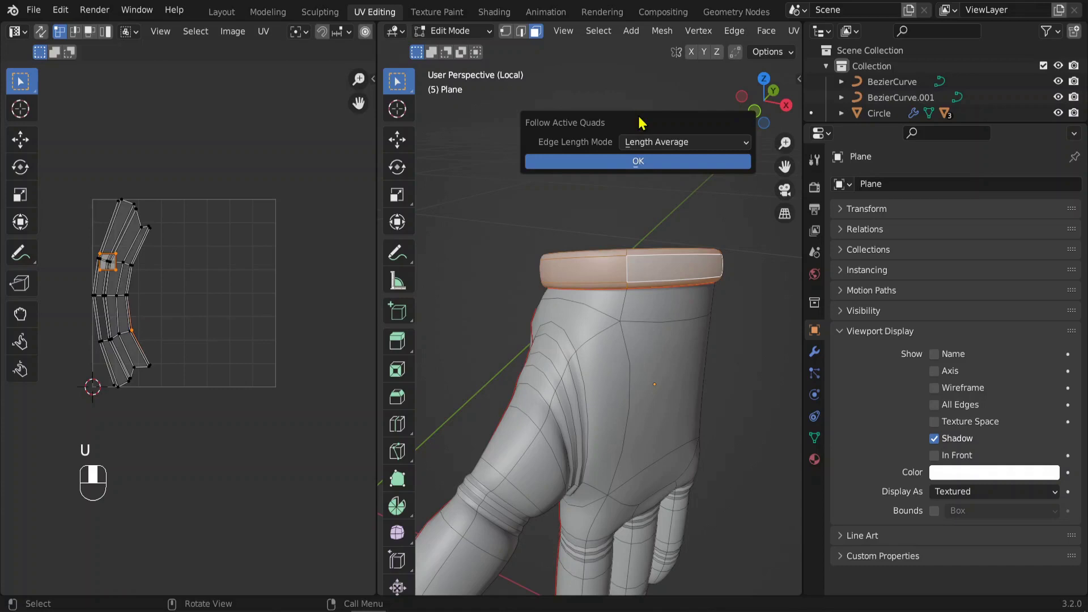
pyautogui.click(635, 163)
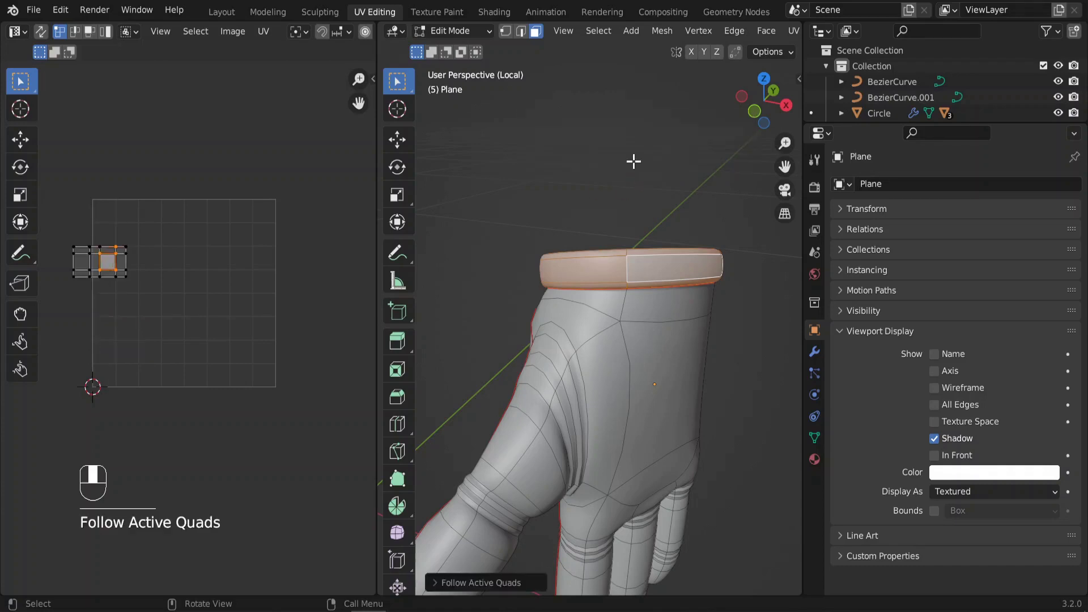
# - Select the cuff's straightened UV island, stretch it along X and rotate it to stand vertically
pyautogui.moveTo(163, 219); pyautogui.dragTo(59, 284)
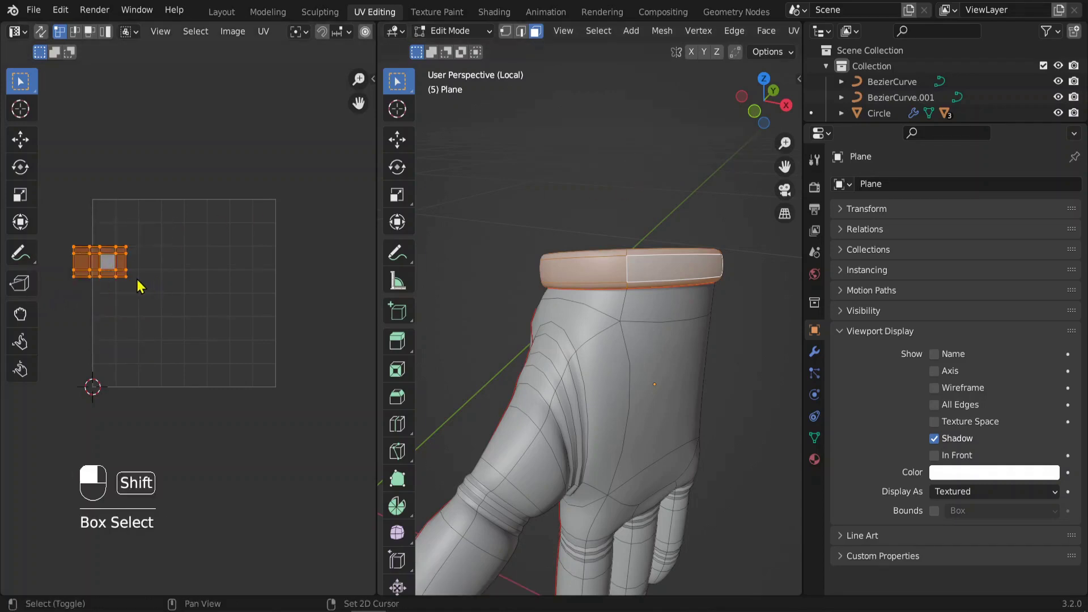
pyautogui.press('s')
pyautogui.press('x')
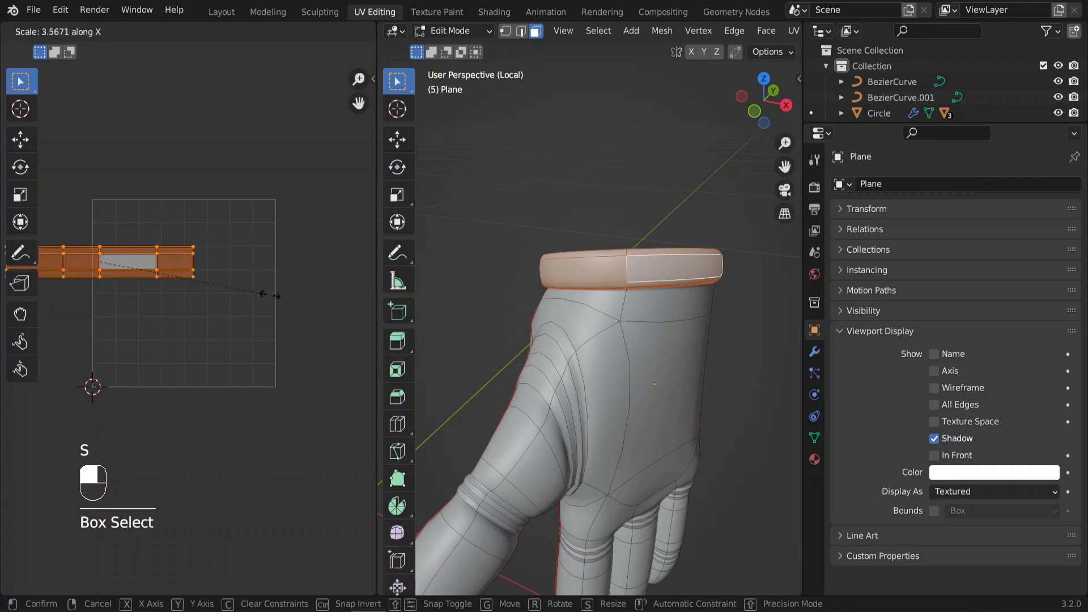
pyautogui.click(282, 281)
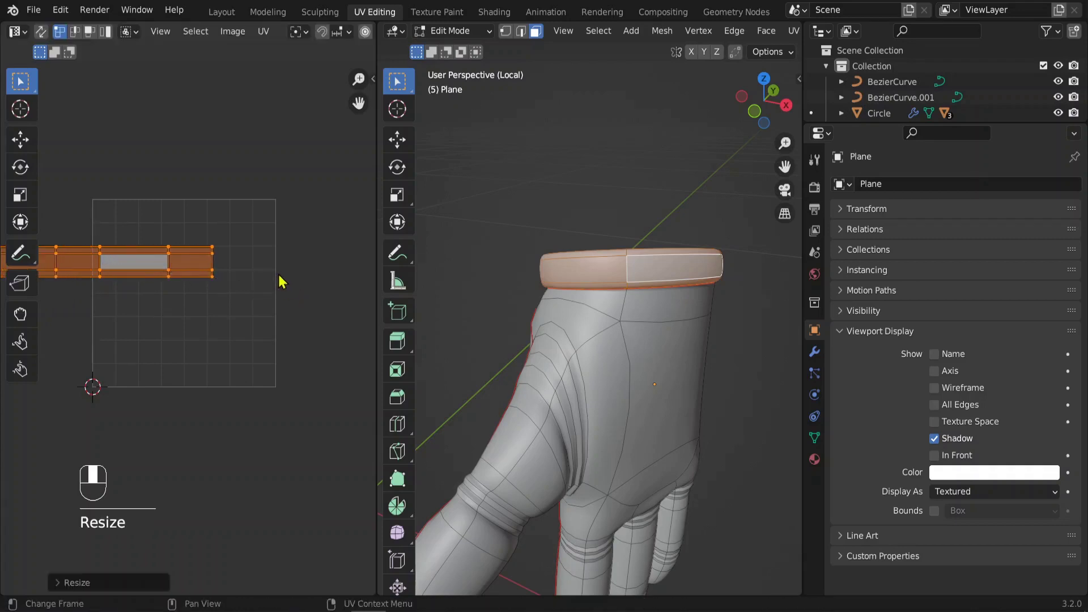
pyautogui.press('r')
pyautogui.click(206, 347)
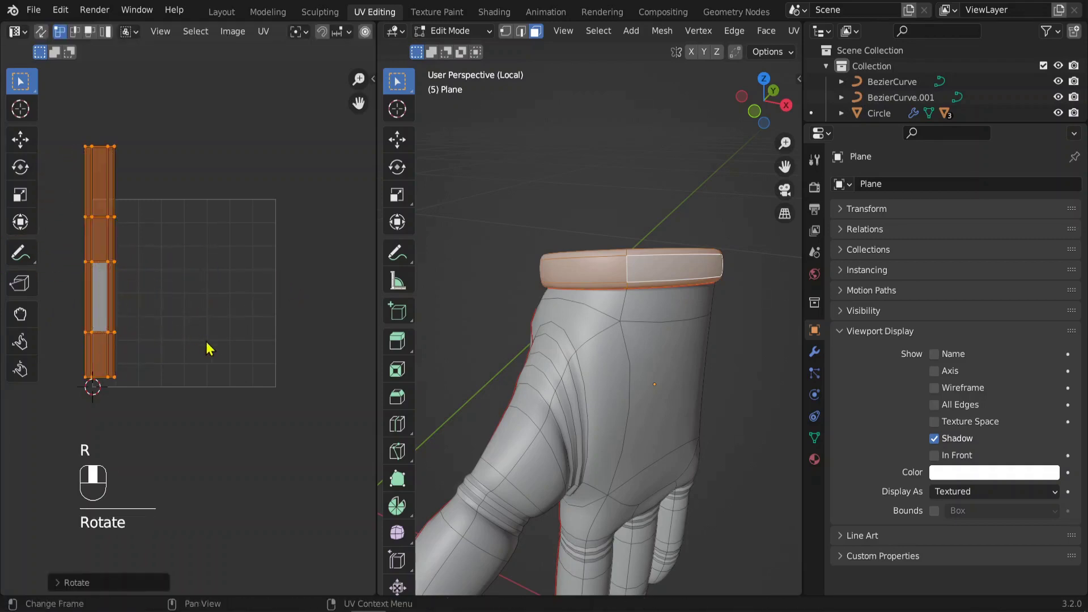
# - Scale and move the vertical cuff strip so it fits inside the left edge of the UV space
pyautogui.press('s')
pyautogui.click(164, 327)
pyautogui.press('g')
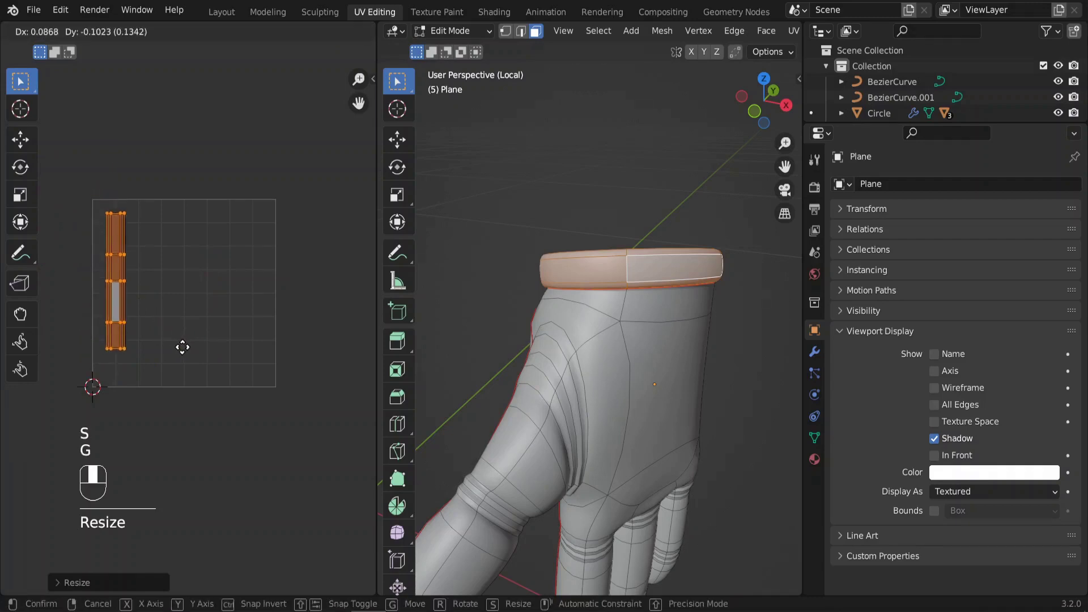
pyautogui.click(177, 358)
pyautogui.press('s')
pyautogui.click(214, 365)
pyautogui.press('g')
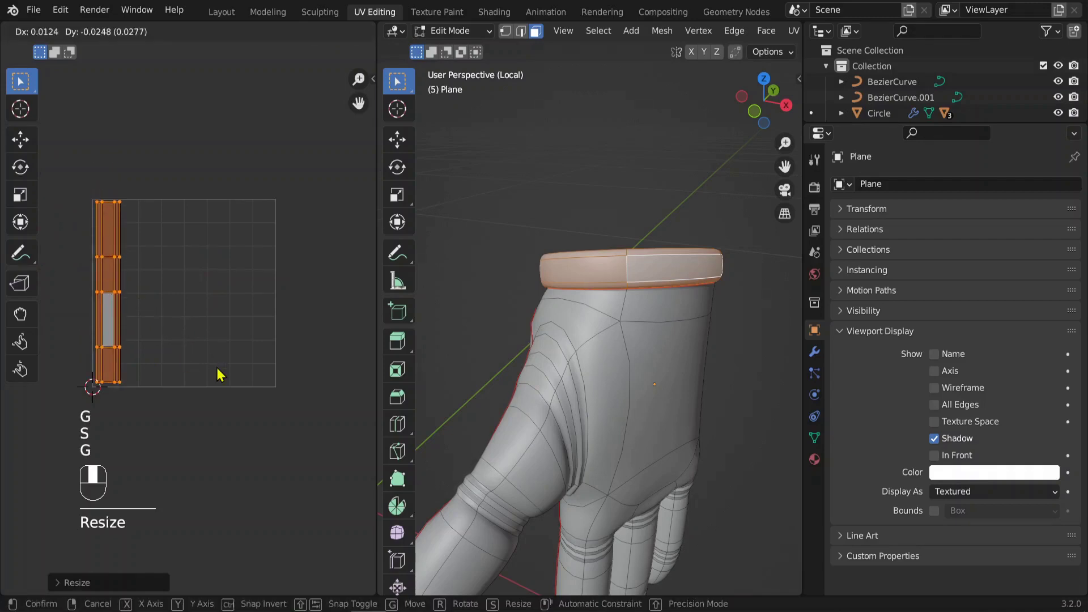
pyautogui.click(218, 371)
# - Display all glove UVs, then enlarge, rotate and reposition the large hand island to fill the space beside the cuff strip
pyautogui.press('a')
pyautogui.hotkey('ctrl', 'space')
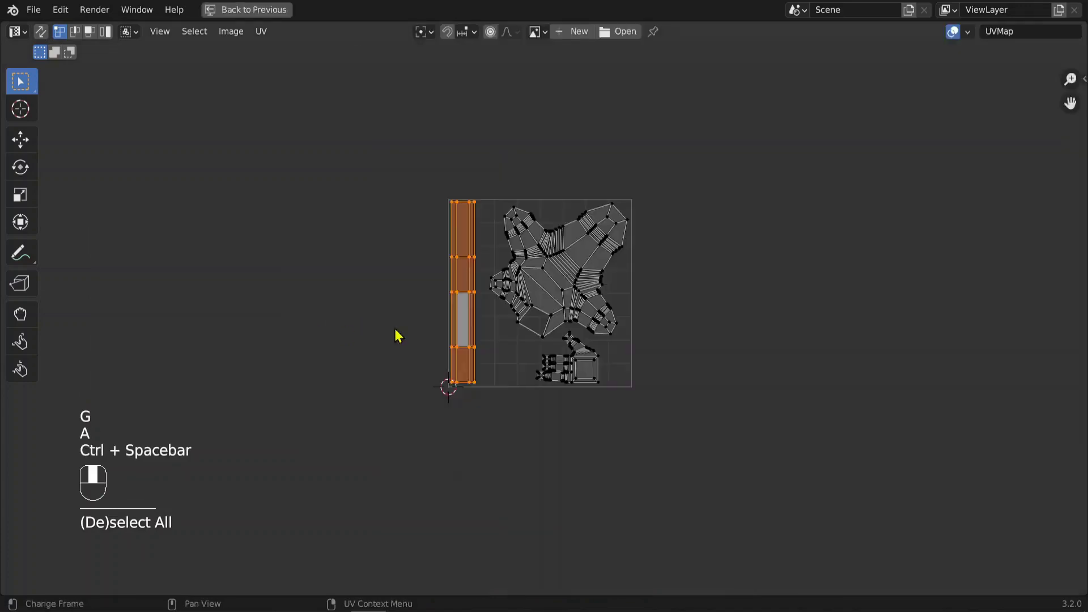
pyautogui.click(583, 256)
pyautogui.press('l')
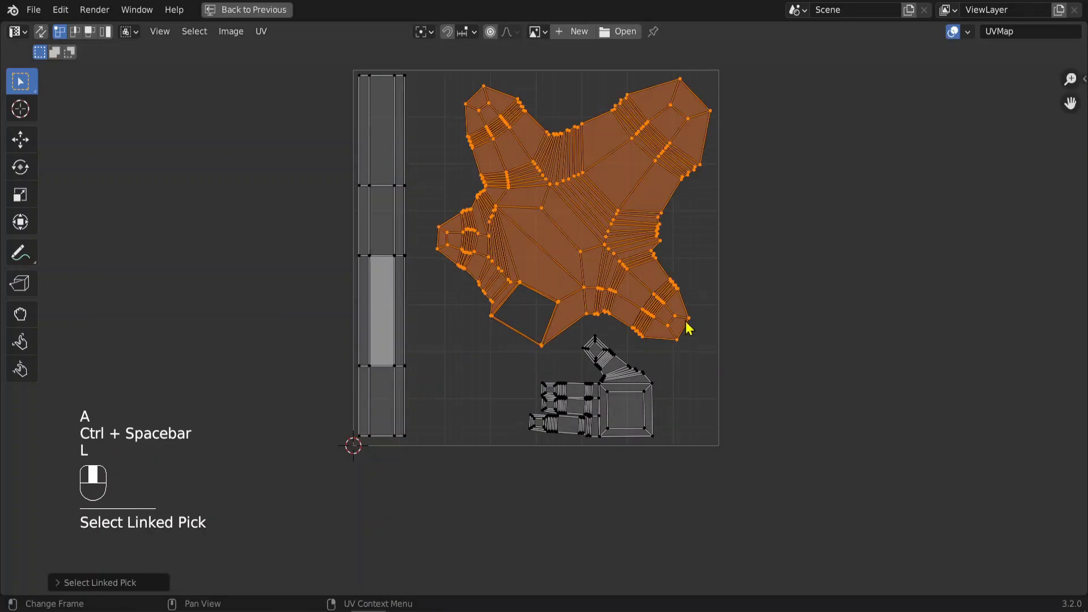
pyautogui.press('g')
pyautogui.click(677, 358)
pyautogui.press('s')
pyautogui.click(706, 367)
pyautogui.press('g')
pyautogui.click(705, 362)
pyautogui.press('s')
pyautogui.click(701, 353)
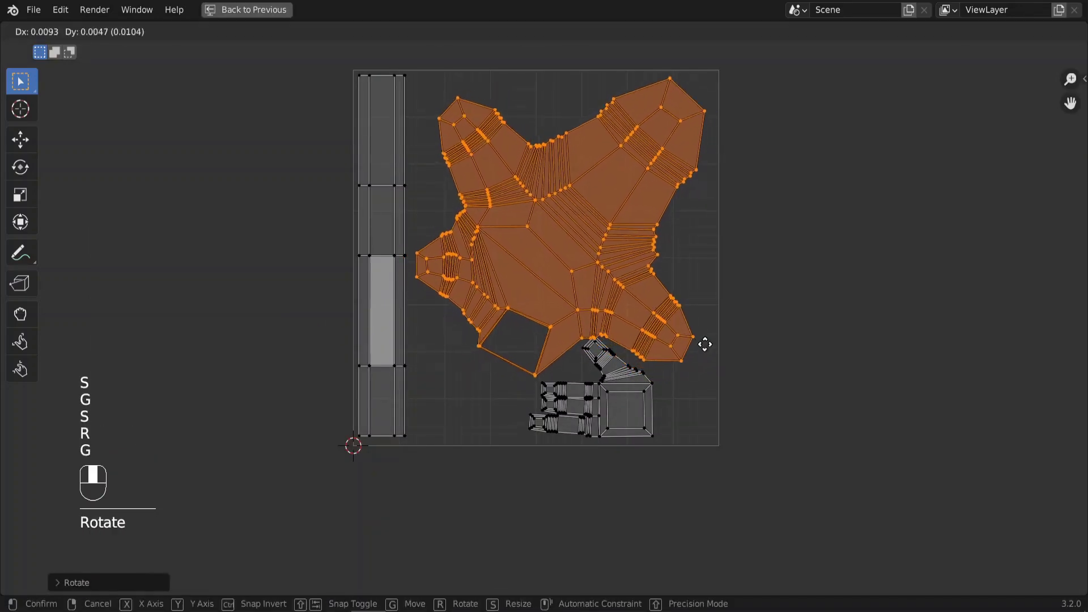
pyautogui.hotkey('ctrl', 'space')
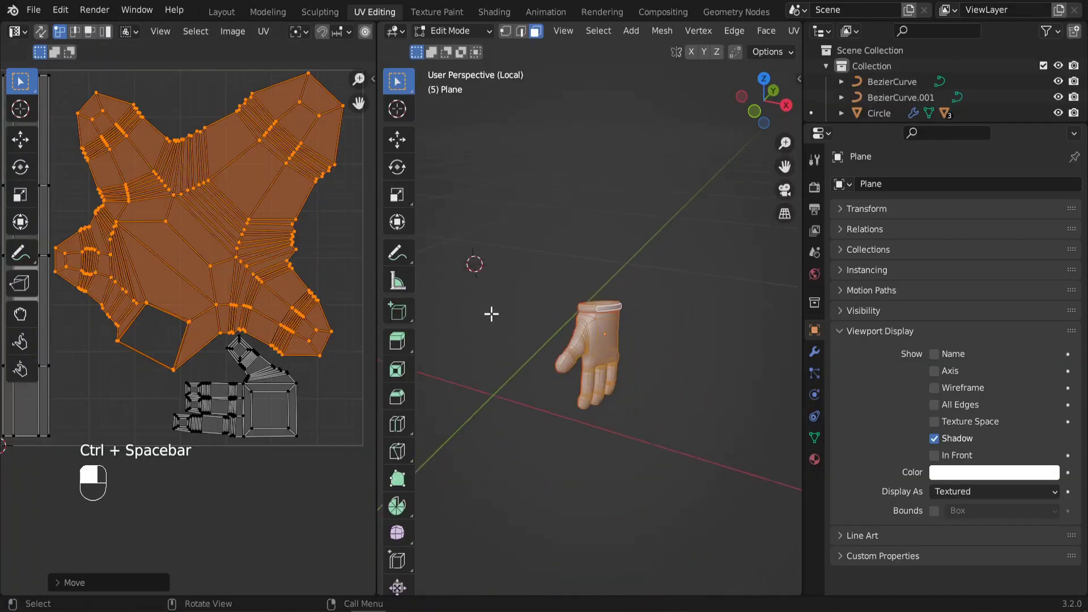
# - Leave the glove's local view and Edit Mode, and open the robot's opposite glove in Edit Mode
pyautogui.press('KP_Divide')
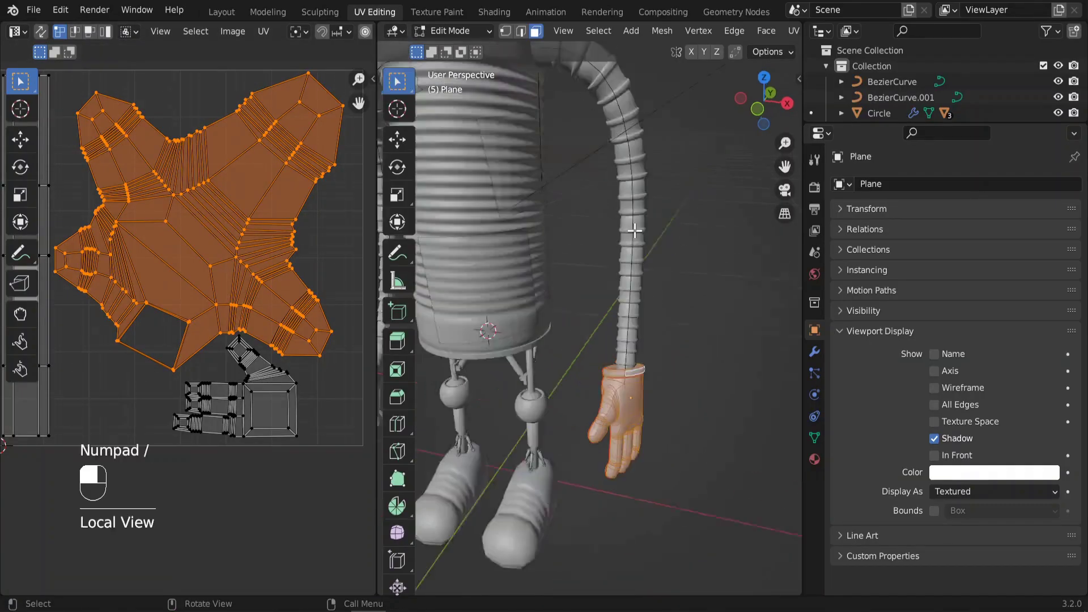
pyautogui.press('Tab')
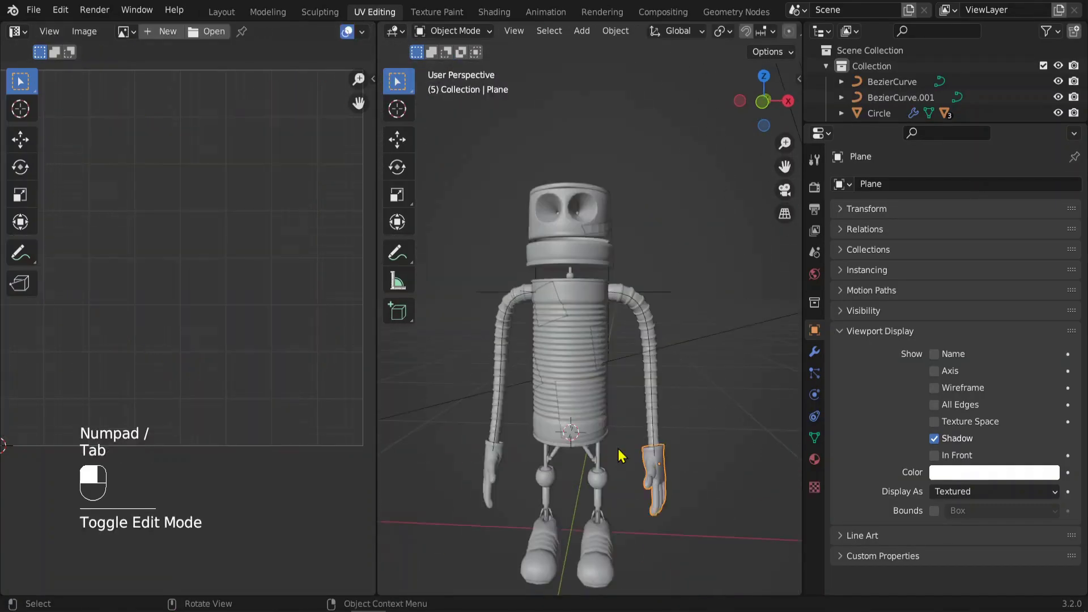
pyautogui.keyDown('shift'); pyautogui.scroll(-5, 617, 364); pyautogui.keyUp('shift')
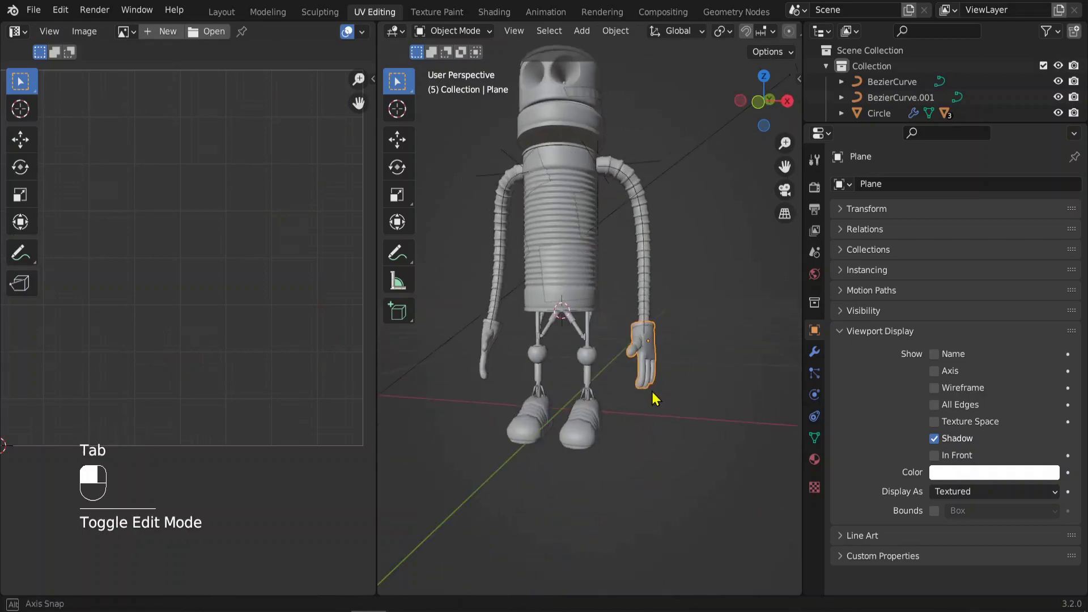
pyautogui.scroll(3, 555, 358)
pyautogui.click(435, 358)
pyautogui.press('Tab')
pyautogui.moveTo(490, 373); pyautogui.dragTo(524, 344, button='middle')
pyautogui.moveTo(524, 345)
pyautogui.keyDown('shift'); pyautogui.mouseDown(button='middle')
pyautogui.moveTo(619, 333)
pyautogui.moveTo(616, 361)
pyautogui.moveTo(631, 369)
pyautogui.mouseUp(button='middle'); pyautogui.keyUp('shift')
pyautogui.scroll(4, 594, 350)
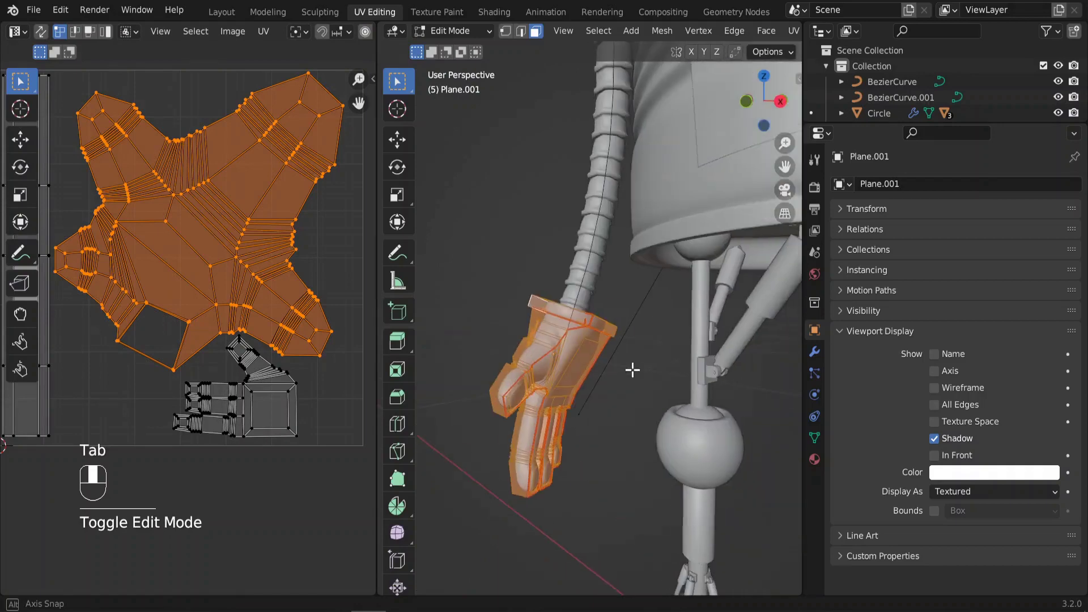
# - In the isolated glove's Edit Mode, select the linked faces of the back-of-hand section bounded by the seams
pyautogui.scroll(-4, 573, 368)
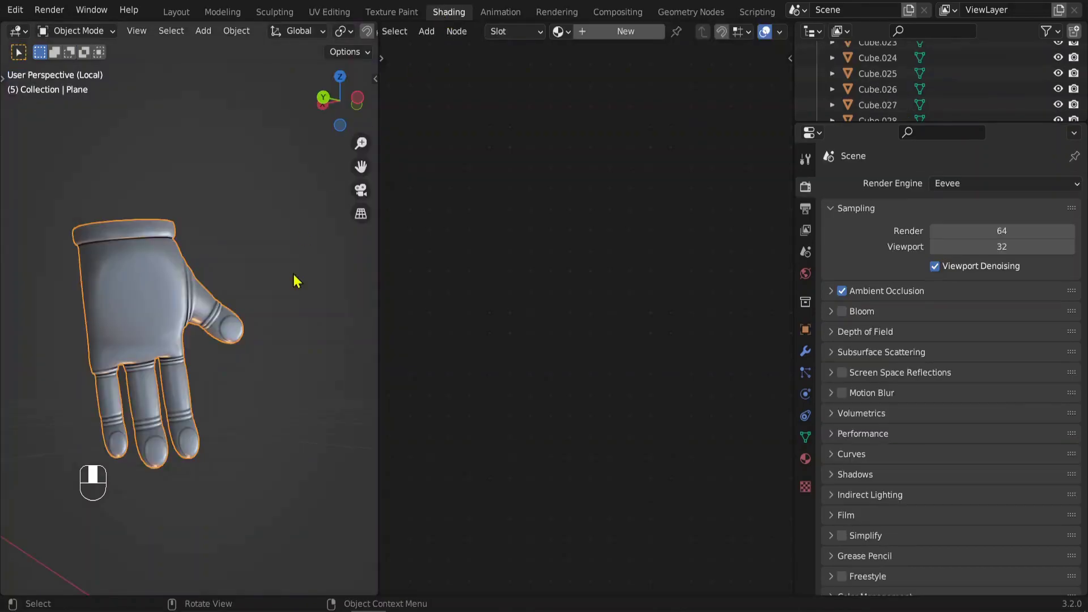
pyautogui.moveTo(294, 279); pyautogui.dragTo(244, 204, button='middle')
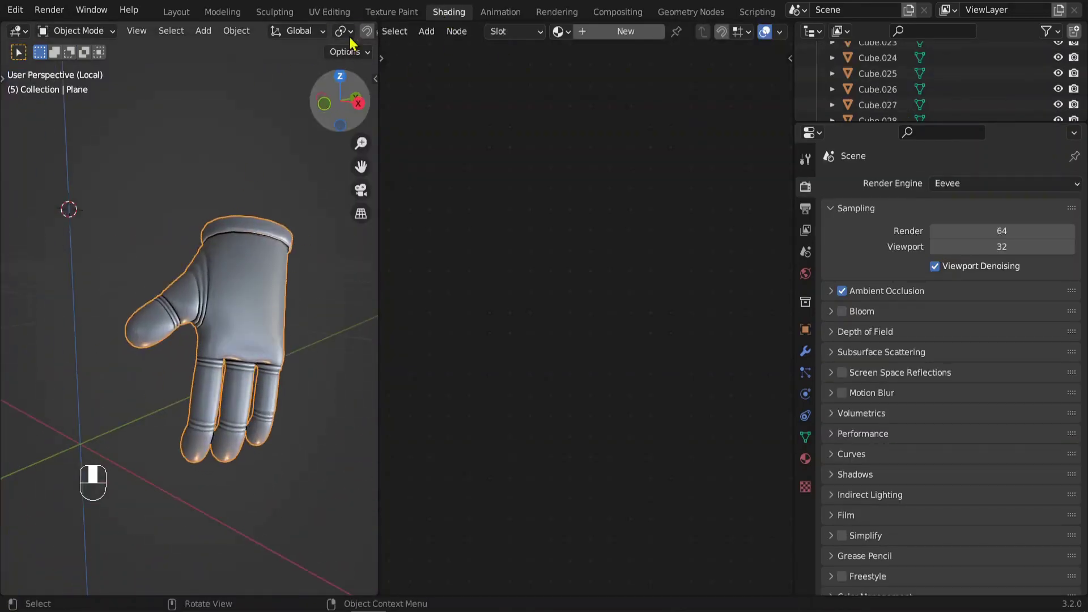
pyautogui.press('Tab')
pyautogui.moveTo(207, 320); pyautogui.dragTo(344, 318, button='middle')
pyautogui.scroll(4, 248, 260)
pyautogui.moveTo(250, 241); pyautogui.dragTo(181, 145, button='middle')
pyautogui.click(225, 191)
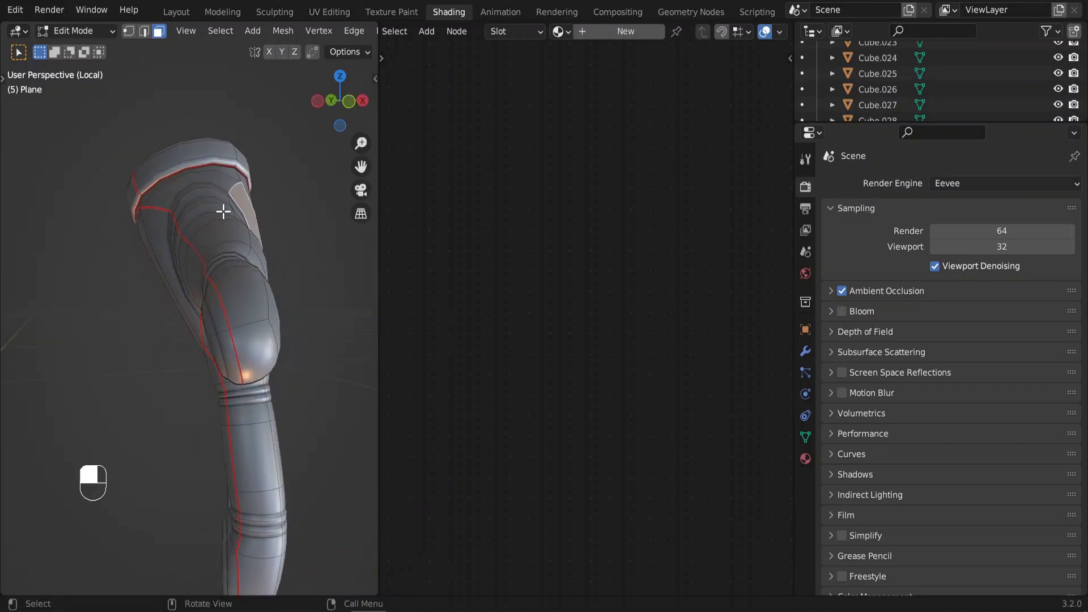
pyautogui.press('l')
pyautogui.moveTo(225, 187); pyautogui.dragTo(317, 283, button='middle')
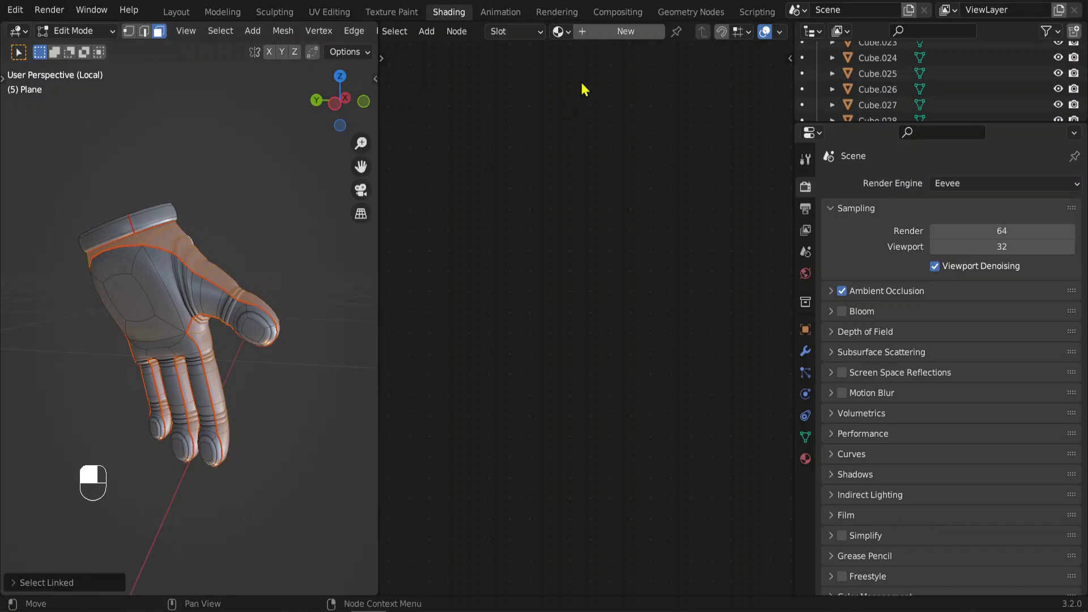
# - Create a new material for the glove and name it Gants-dessus
pyautogui.click(610, 33)
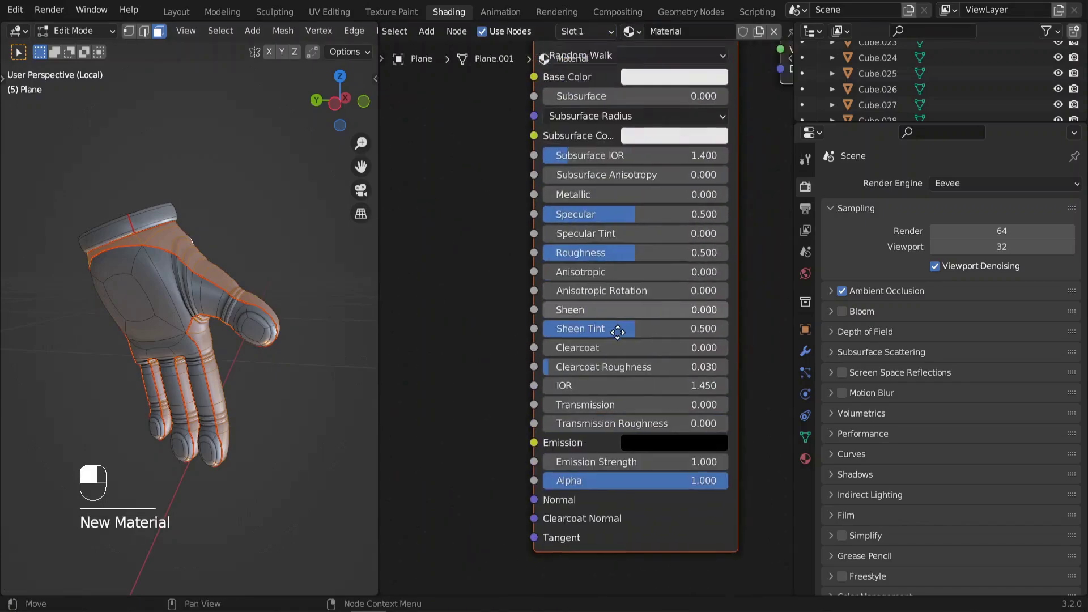
pyautogui.click(672, 37)
pyautogui.write('couleu')
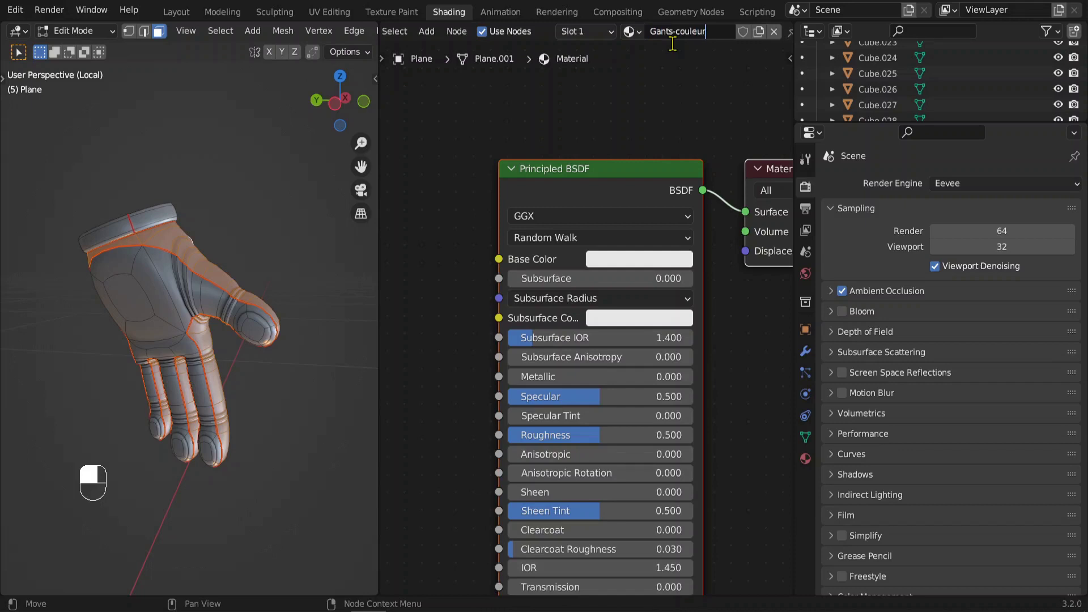
pyautogui.press('BackSpace')
pyautogui.press('BackSpace')
pyautogui.write('dessus')
pyautogui.press('Return')
# - Give the Gants-dessus material a yellow base color and display the viewport in Material Preview shading
pyautogui.moveTo(590, 186); pyautogui.dragTo(581, 118)
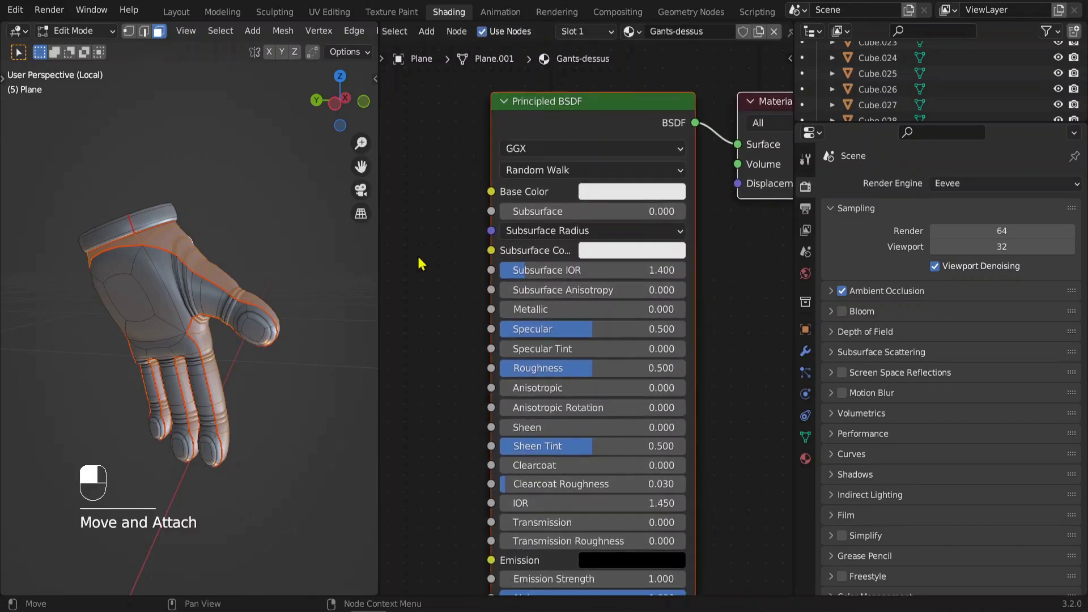
pyautogui.moveTo(401, 287); pyautogui.dragTo(455, 264, button='middle')
pyautogui.scroll(-6, 465, 216)
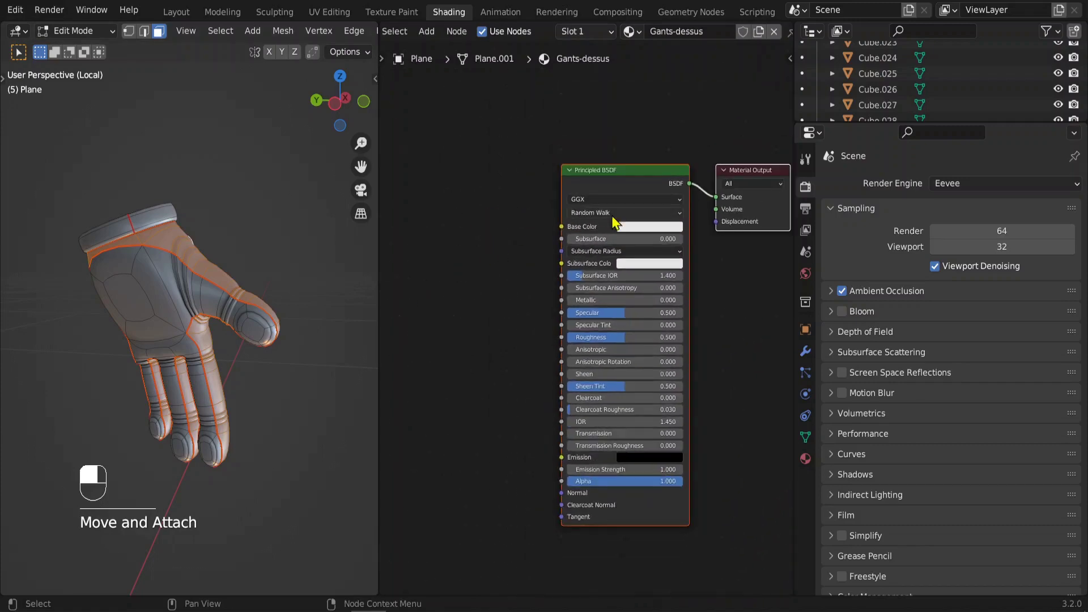
pyautogui.click(649, 226)
pyautogui.click(640, 122)
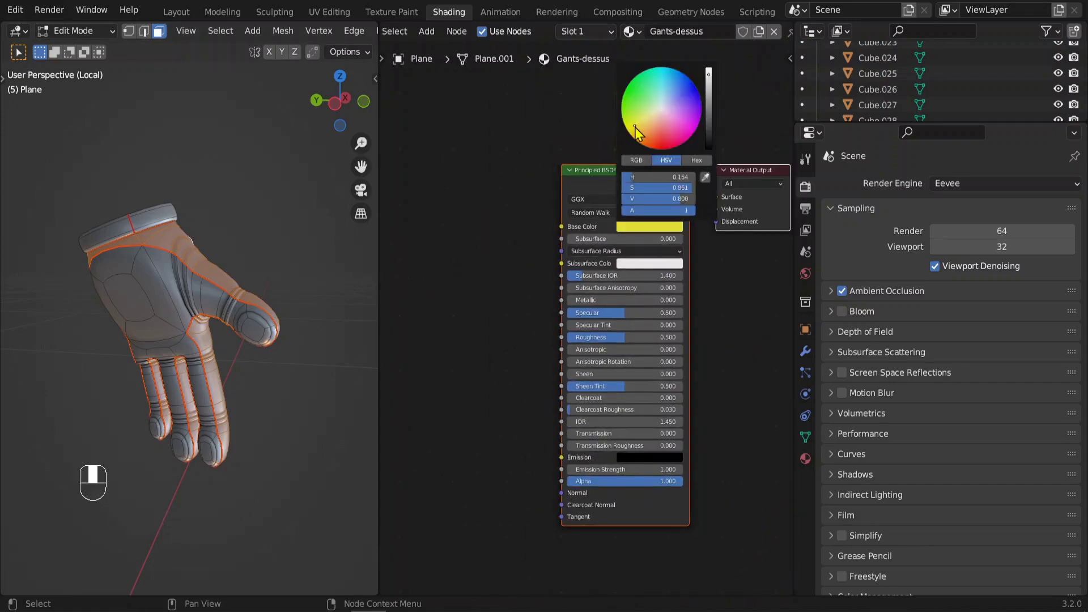
pyautogui.scroll(-5, 248, 31)
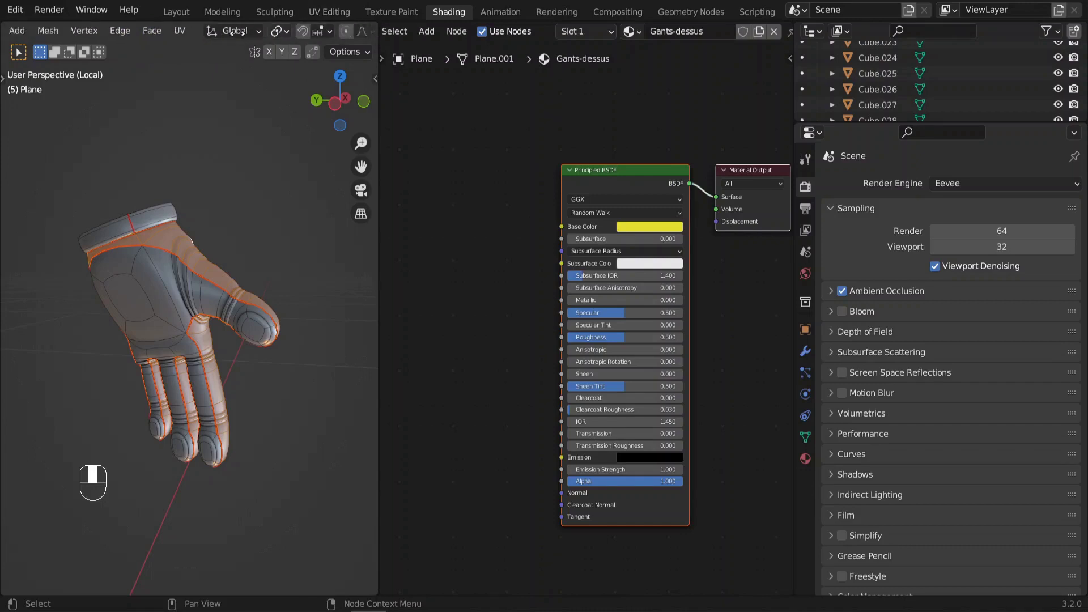
pyautogui.click(335, 31)
pyautogui.moveTo(296, 193); pyautogui.dragTo(85, 242, button='middle')
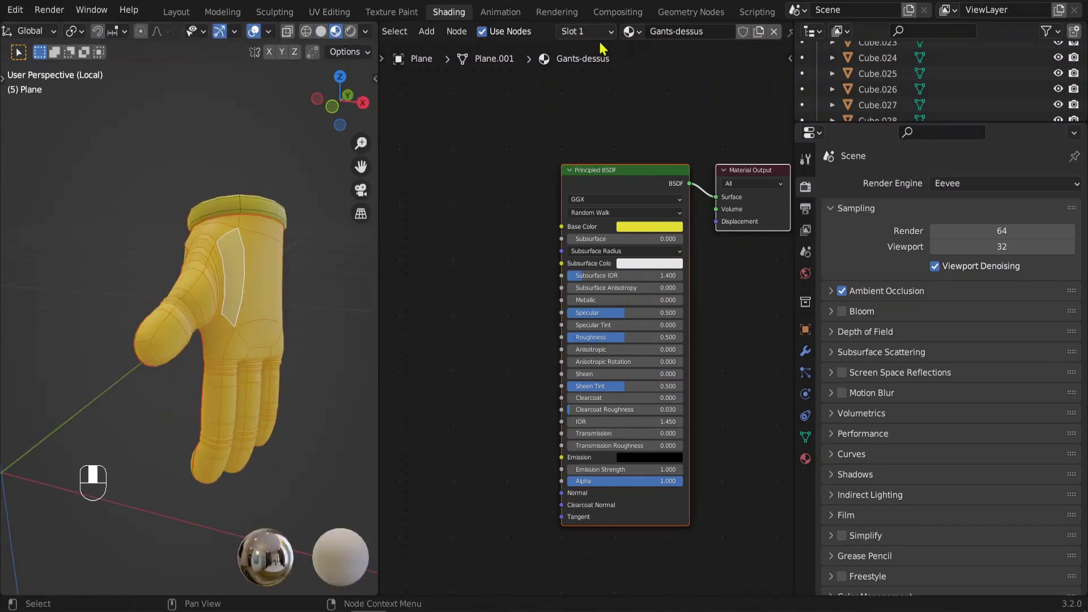
# - Add a second material slot to the glove and load the existing caoutchouc material into it
pyautogui.click(585, 32)
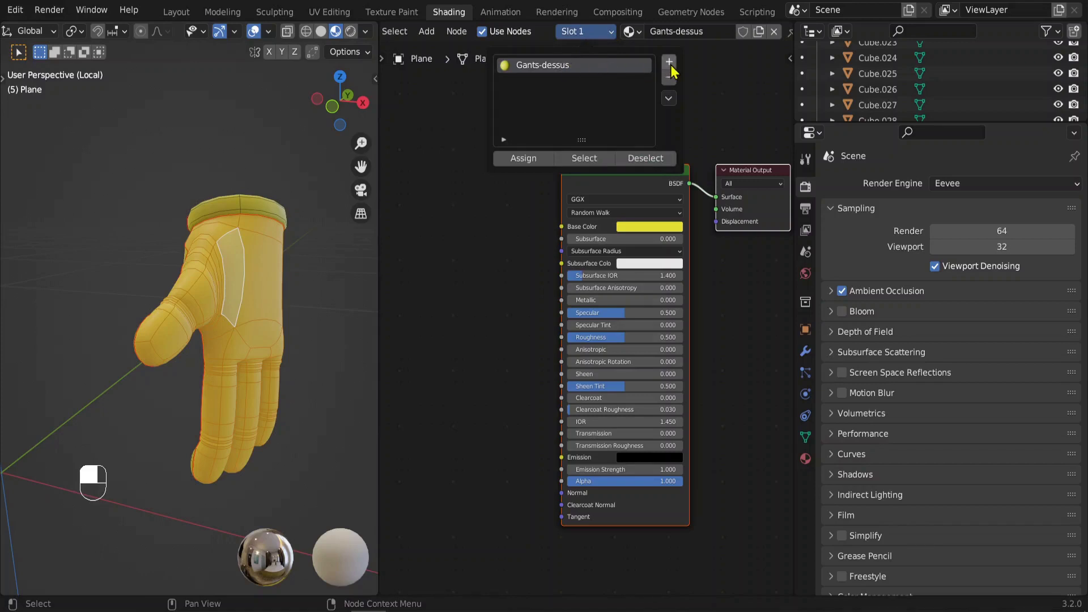
pyautogui.click(670, 63)
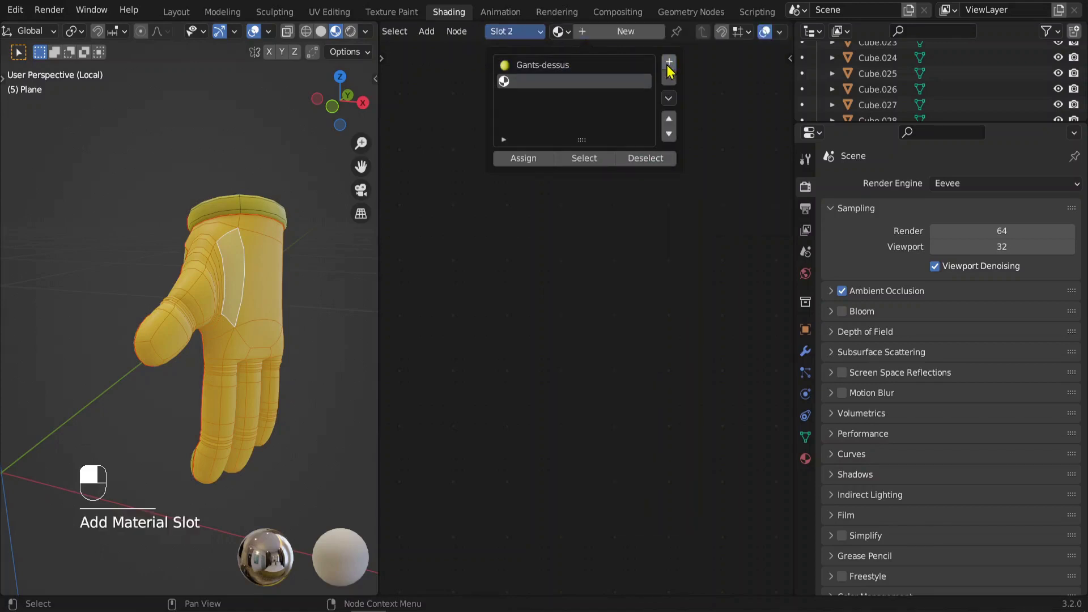
pyautogui.click(505, 140)
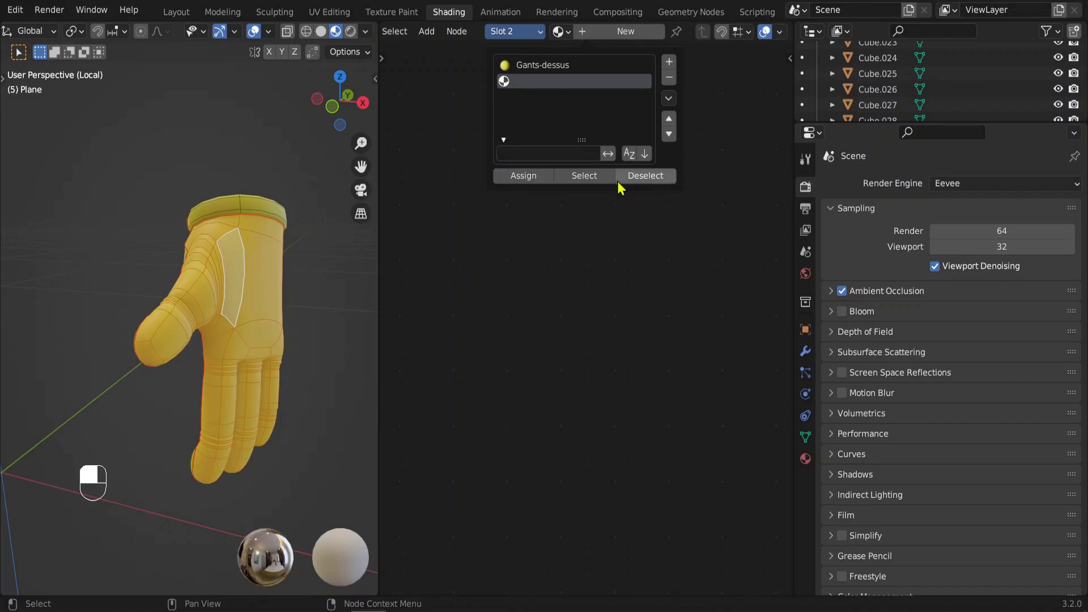
pyautogui.click(617, 32)
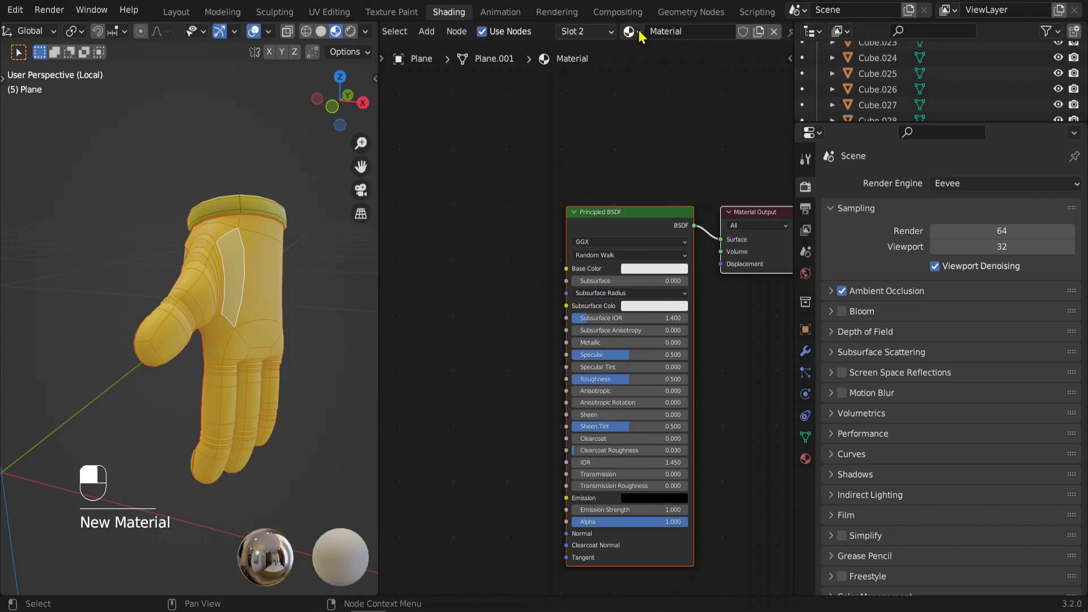
pyautogui.click(637, 31)
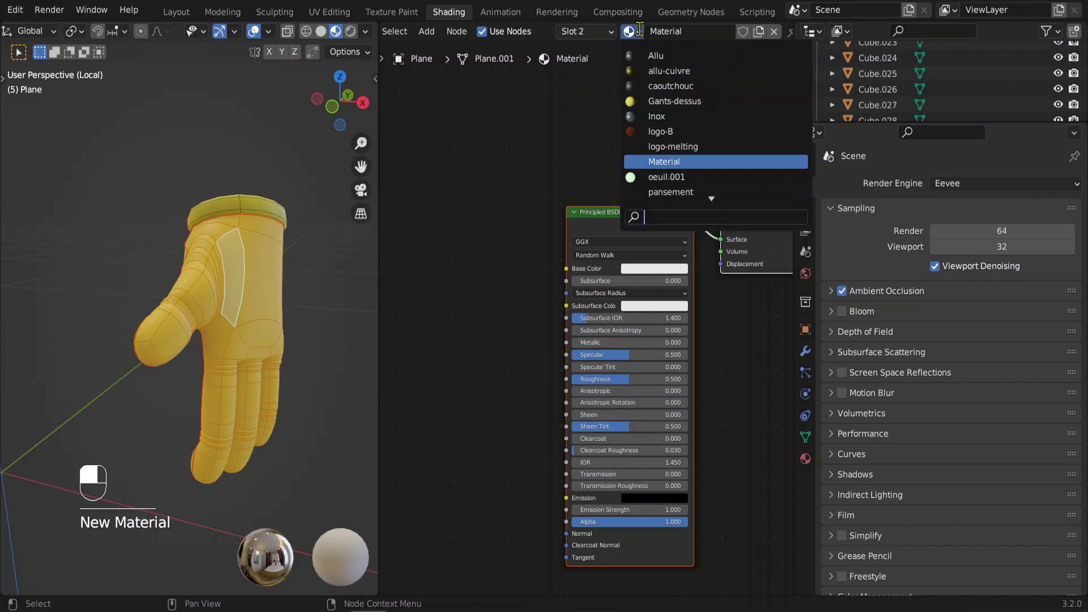
pyautogui.click(686, 86)
# - Select the glove's linked palm faces and assign the caoutchouc material to them
pyautogui.moveTo(308, 262); pyautogui.dragTo(145, 291, button='middle')
pyautogui.click(158, 296)
pyautogui.press('l')
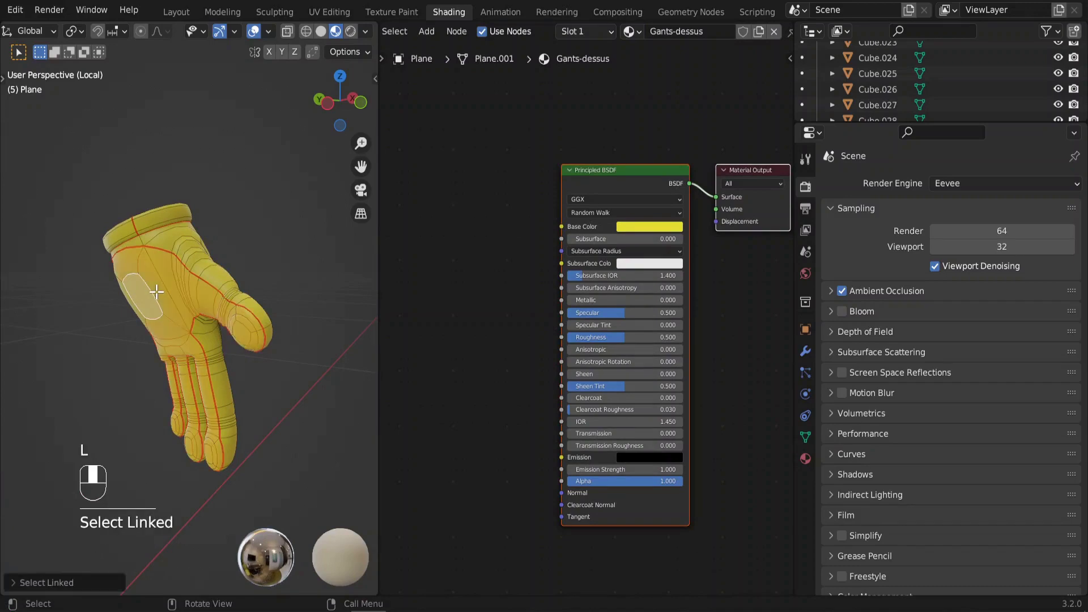
pyautogui.click(570, 31)
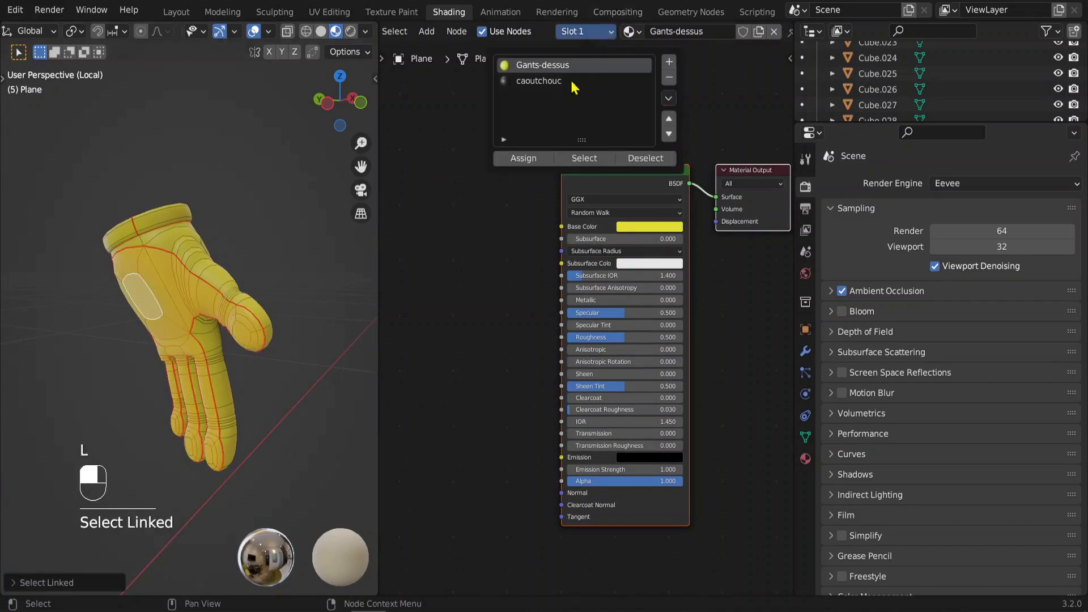
pyautogui.click(539, 83)
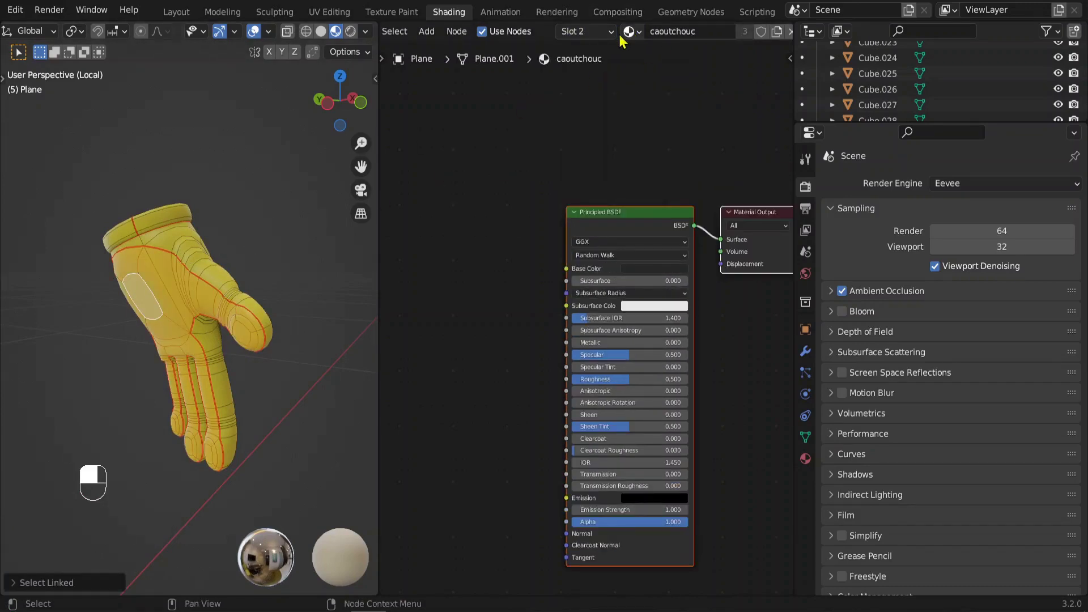
pyautogui.click(597, 32)
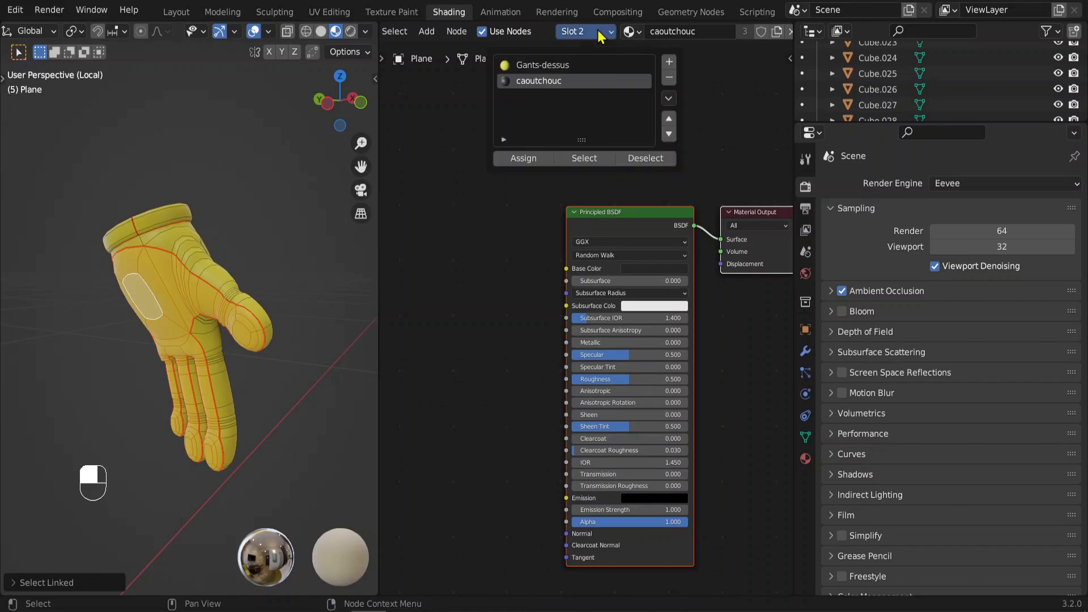
pyautogui.click(521, 159)
# - Select the glove's cuff faces and assign them the existing allu-cuivre material through a third material slot
pyautogui.moveTo(329, 283); pyautogui.dragTo(93, 314, button='middle')
pyautogui.click(299, 242)
pyautogui.press('l')
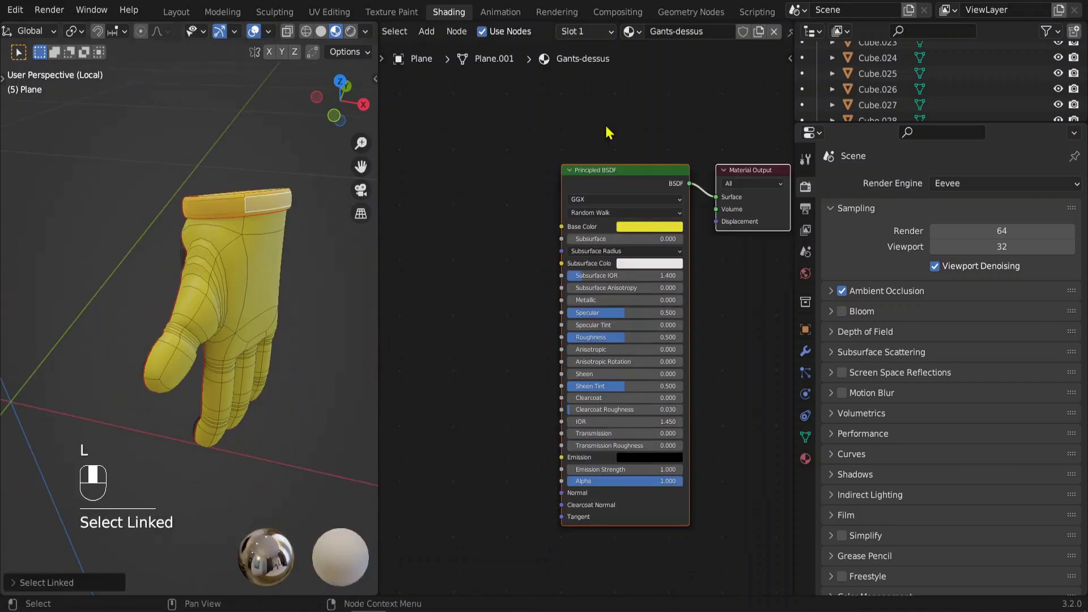
pyautogui.click(611, 31)
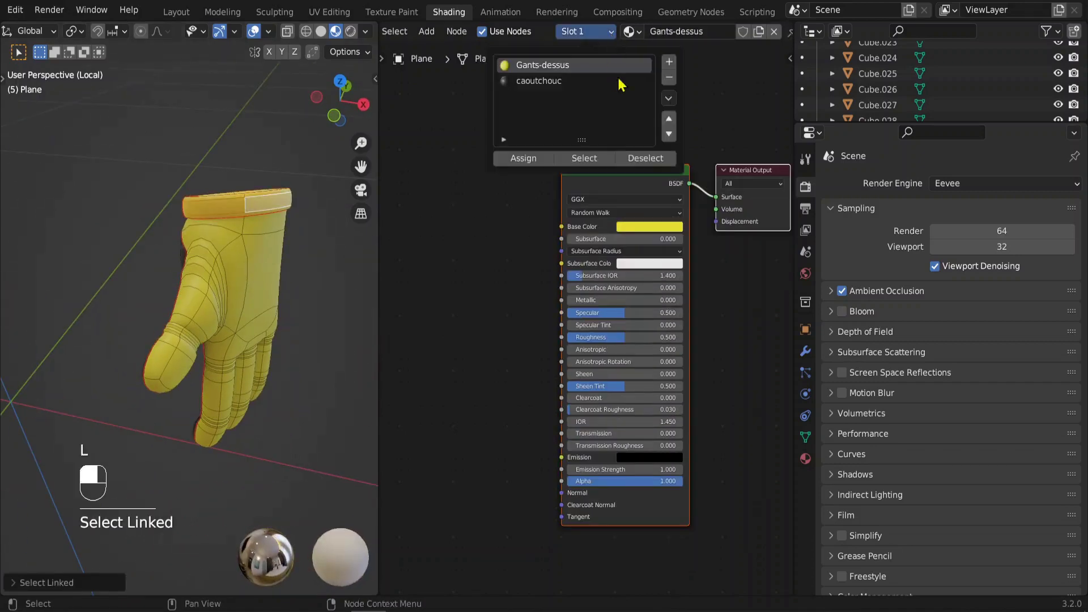
pyautogui.click(669, 61)
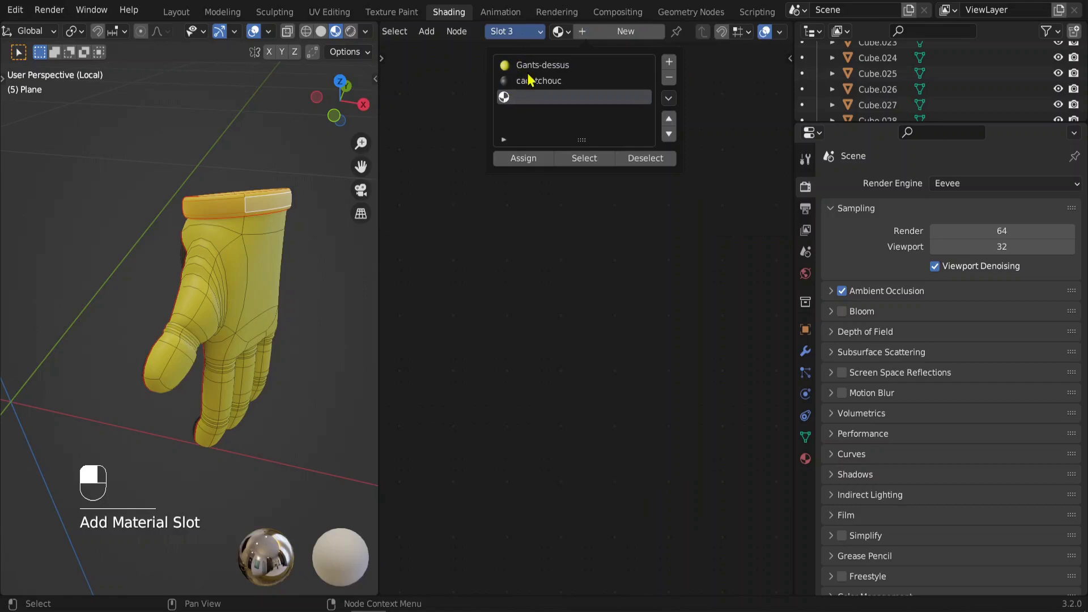
pyautogui.click(562, 30)
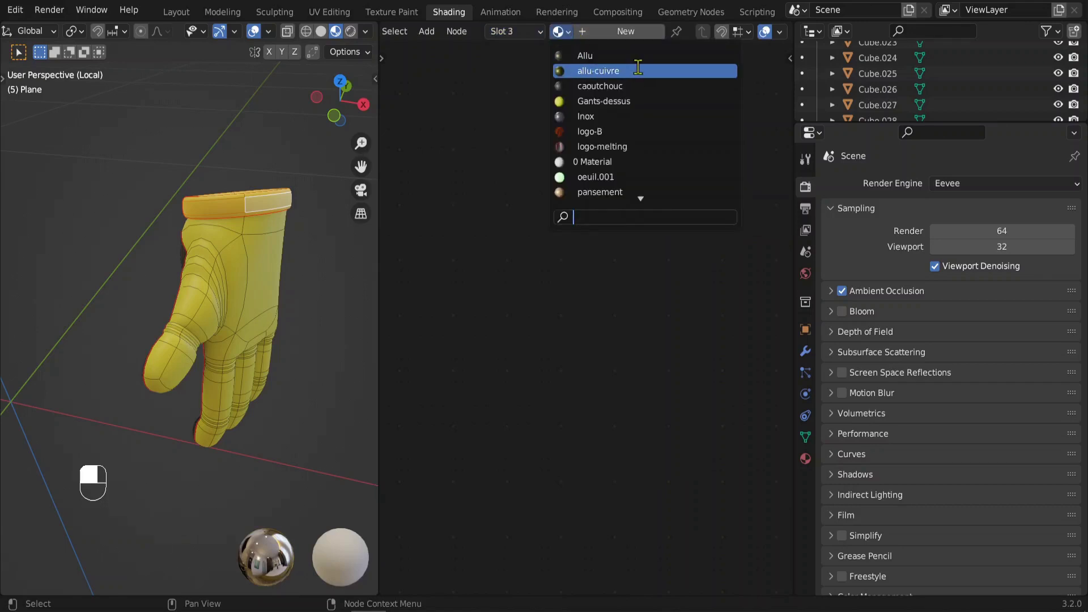
pyautogui.click(621, 70)
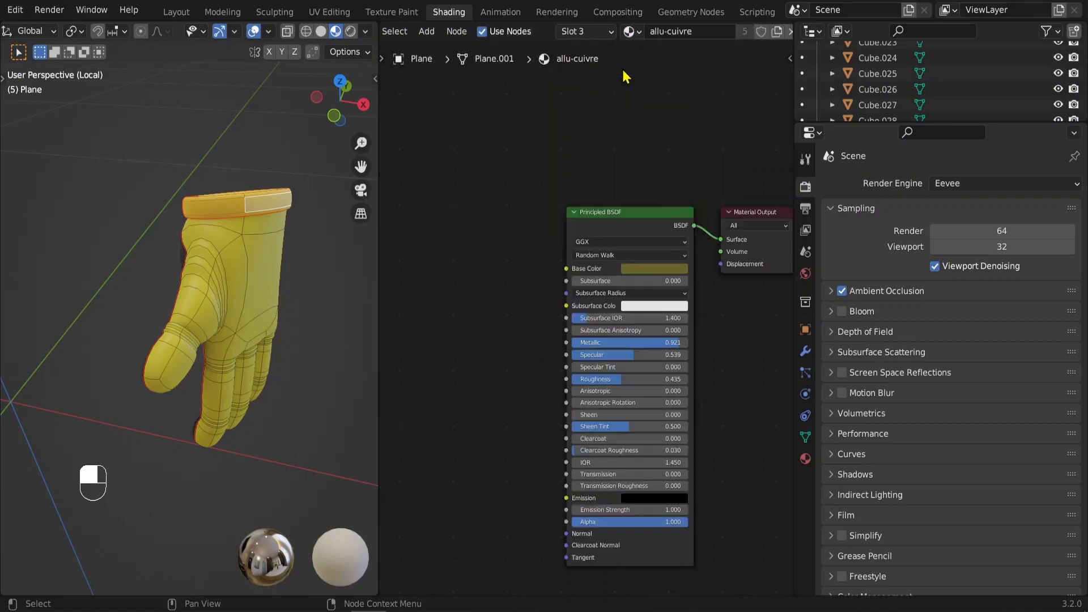
pyautogui.click(609, 34)
pyautogui.click(522, 160)
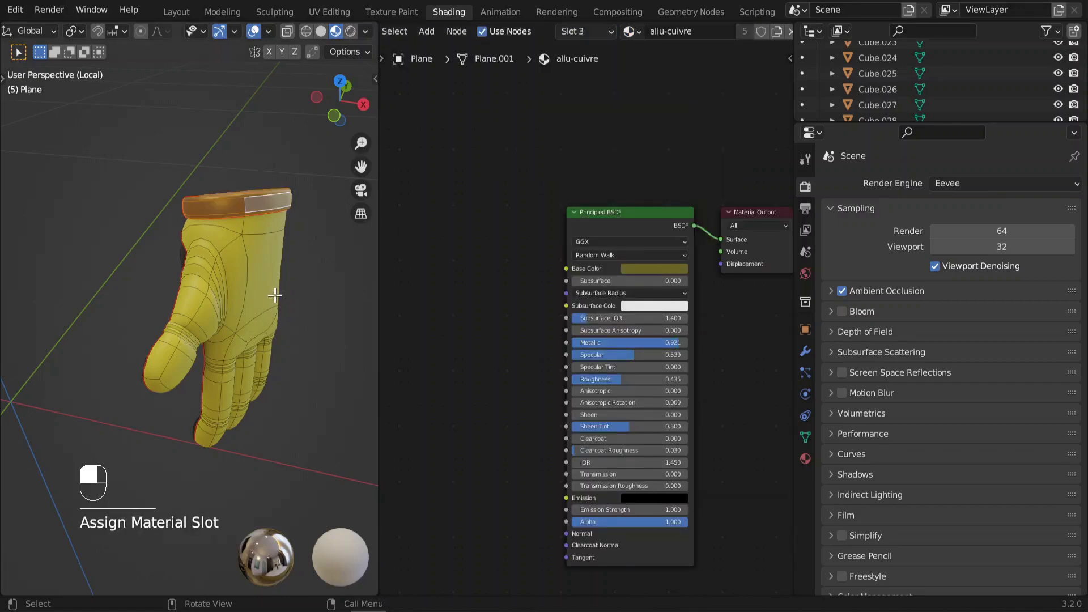
# - Deselect the glove's faces, leave local view to show the whole robot, and maximize the 3D viewport
pyautogui.click(305, 267)
pyautogui.moveTo(242, 236); pyautogui.dragTo(246, 107, button='middle')
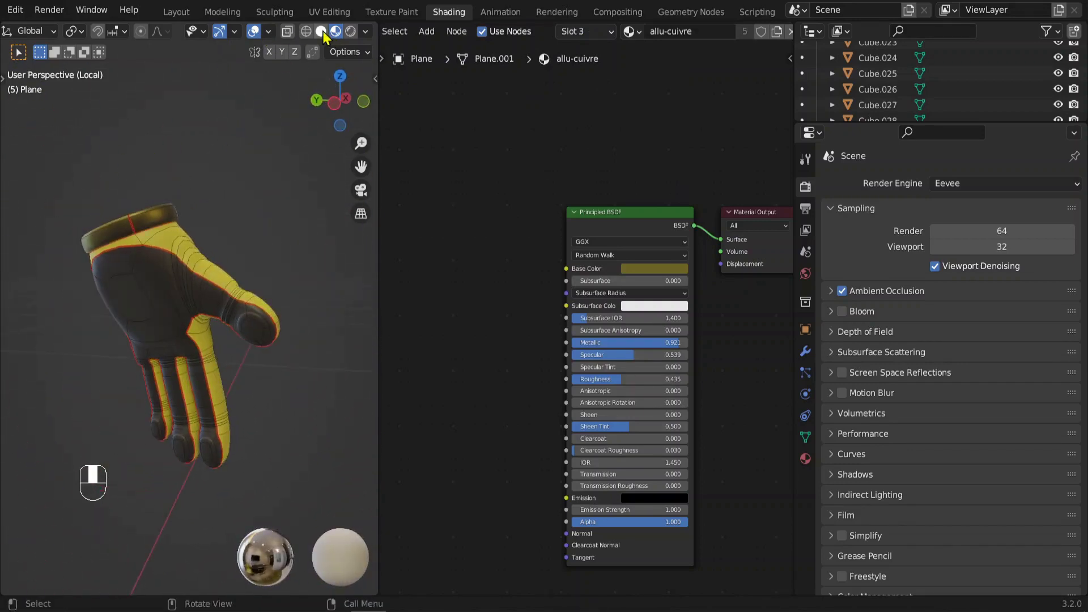
pyautogui.scroll(-4, 253, 224)
pyautogui.press('KP_Divide')
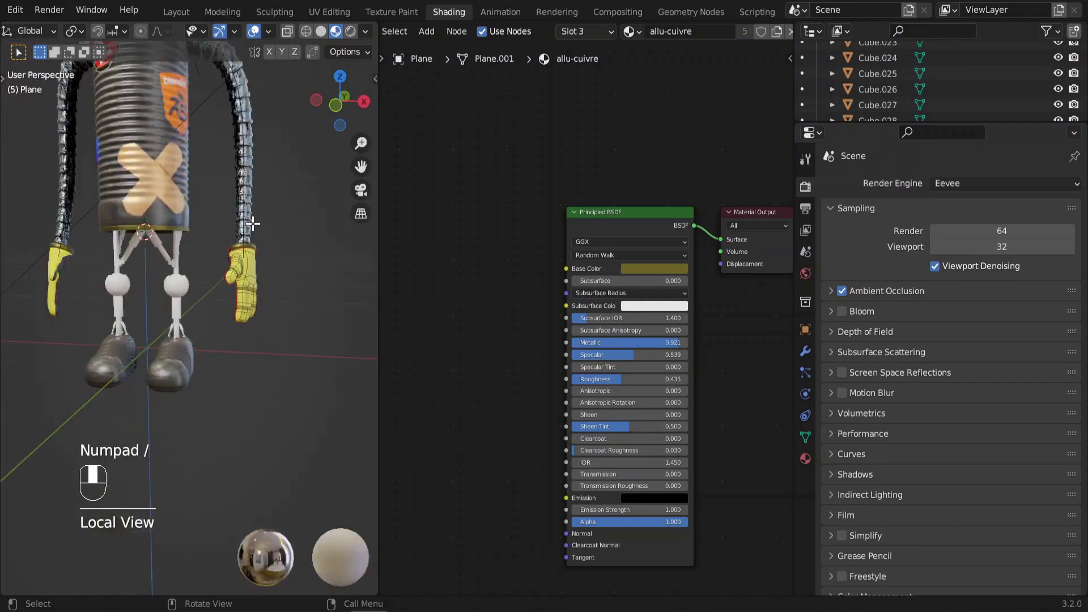
pyautogui.moveTo(241, 330); pyautogui.dragTo(194, 335, button='middle')
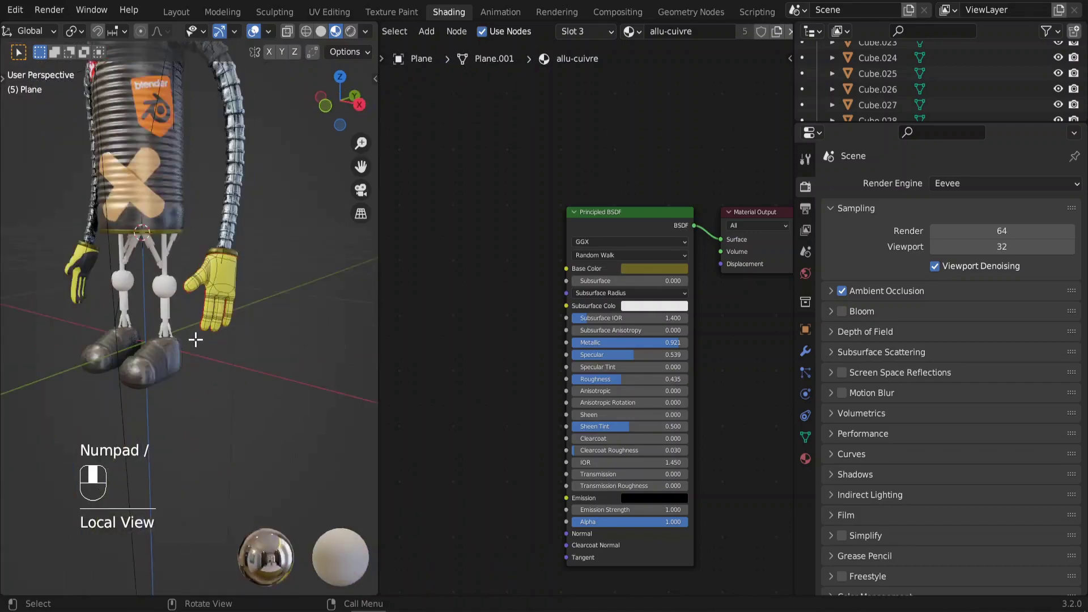
pyautogui.hotkey('ctrl', 'space')
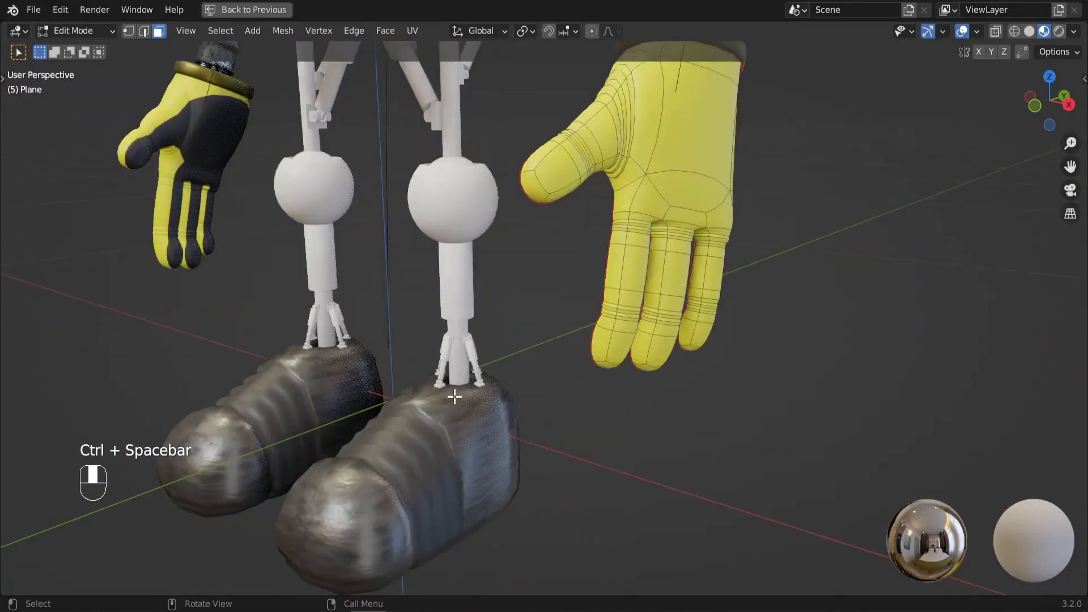
# - Leave the glove's Edit Mode and select the robot's nearer shoe
pyautogui.moveTo(455, 397); pyautogui.dragTo(473, 345, button='middle')
pyautogui.press('Tab')
pyautogui.click(489, 335)
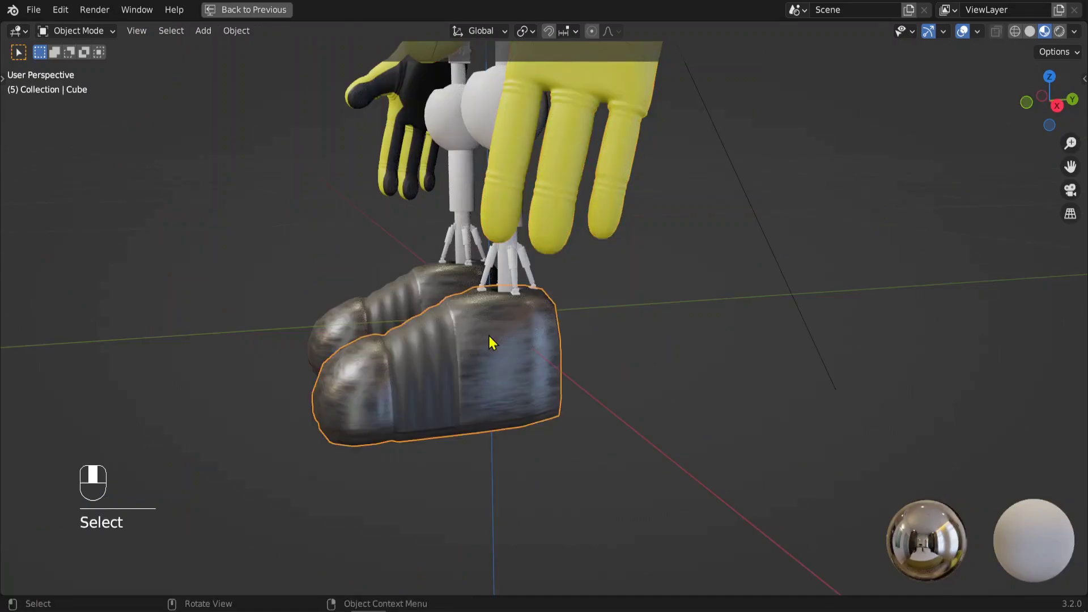
# - Select the face loops of the shoe's ribbed middle band, including the loop bordering the toe section
pyautogui.keyDown('alt'); pyautogui.click(381, 317); pyautogui.keyUp('alt')
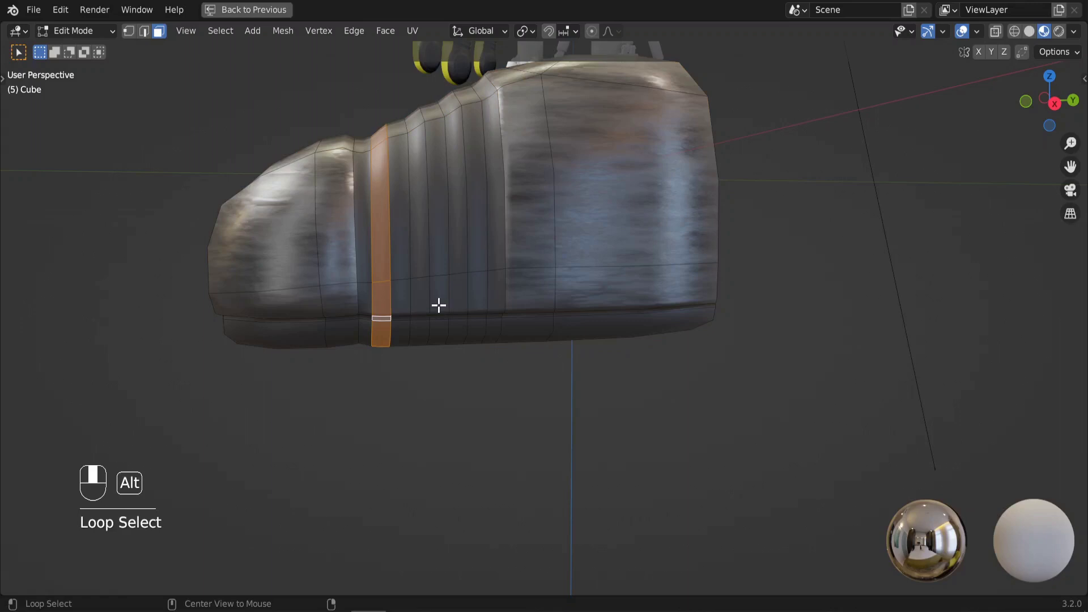
pyautogui.keyDown('alt'); pyautogui.click(439, 306); pyautogui.keyUp('alt')
pyautogui.press('ctrl+KP_Add')
pyautogui.press('ctrl+KP_Add')
pyautogui.press('ctrl+KP_Add')
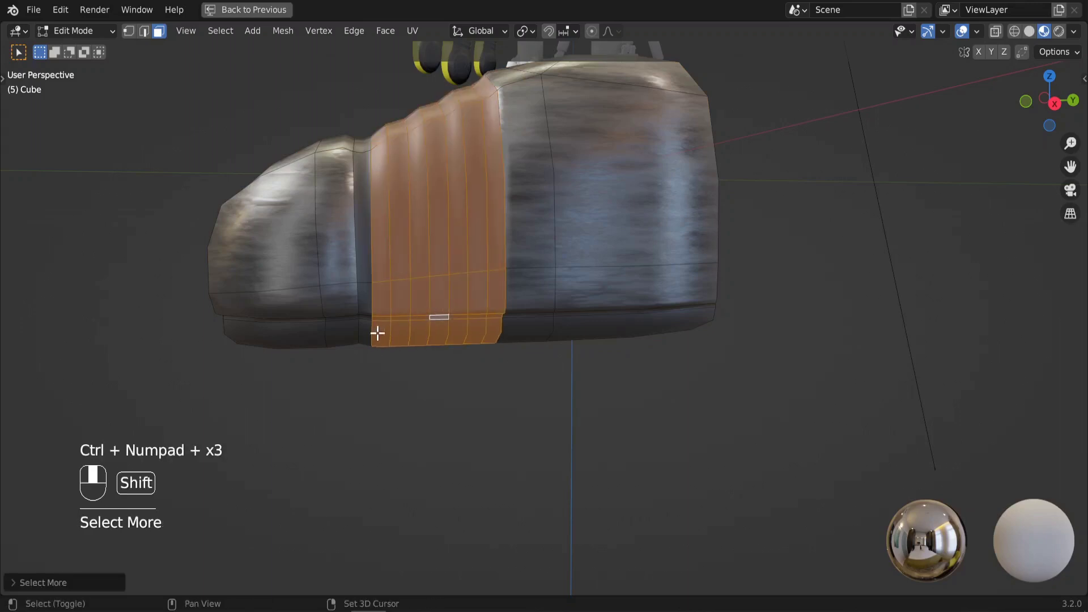
pyautogui.keyDown('alt'); pyautogui.keyDown('shift'); pyautogui.click(366, 285); pyautogui.keyUp('shift'); pyautogui.keyUp('alt')
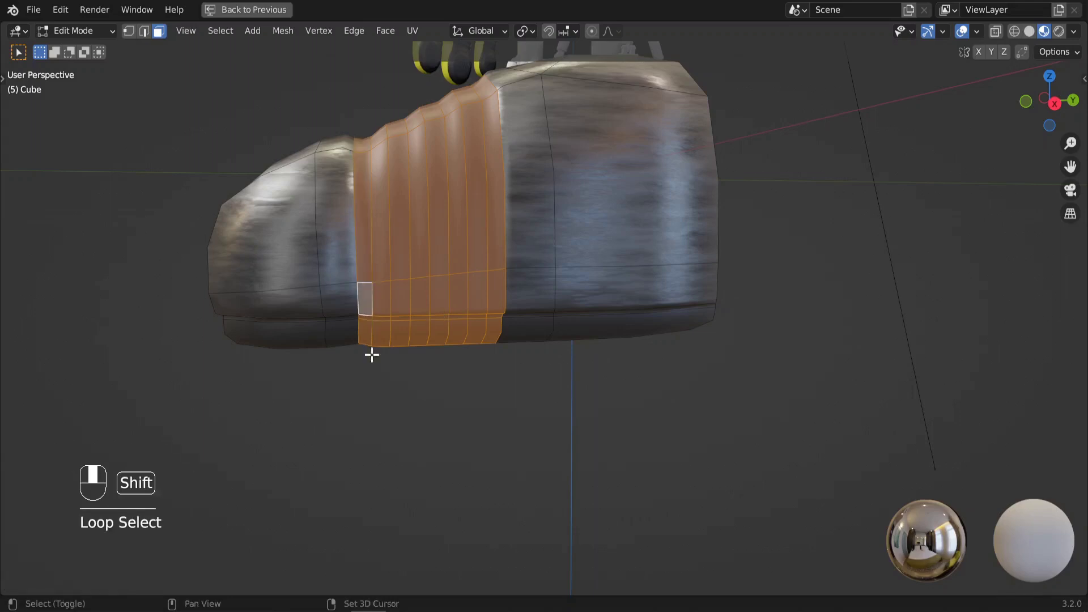
# - Add the sole's side loop, its underside faces and the narrow loop just above the sole to the face selection
pyautogui.keyDown('alt'); pyautogui.keyDown('shift'); pyautogui.click(326, 332); pyautogui.keyUp('shift'); pyautogui.keyUp('alt')
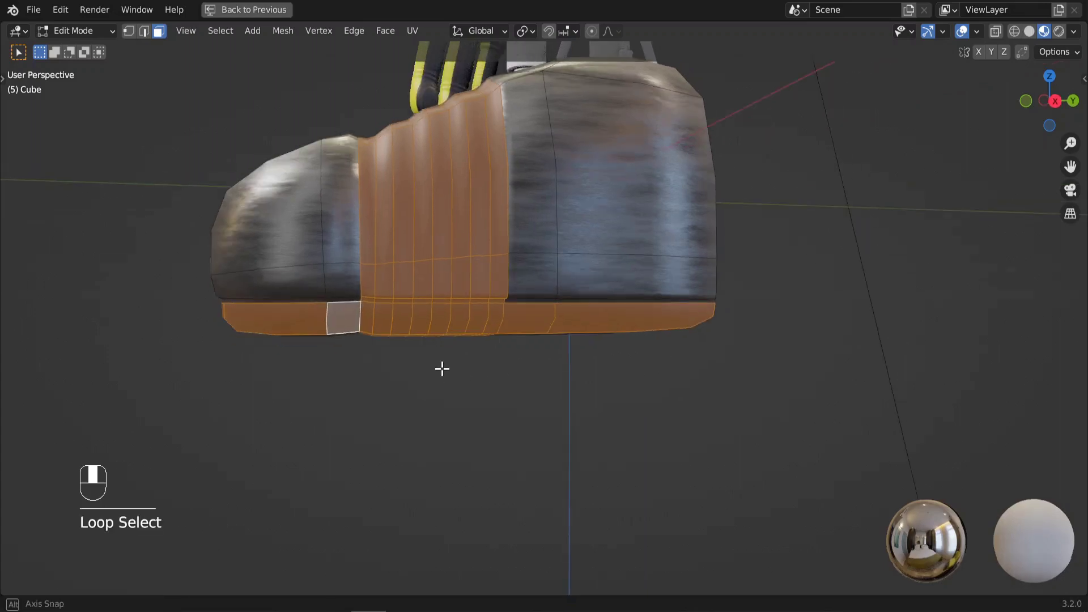
pyautogui.moveTo(442, 369); pyautogui.dragTo(400, 306, button='middle')
pyautogui.keyDown('shift'); pyautogui.click(303, 270); pyautogui.keyUp('shift')
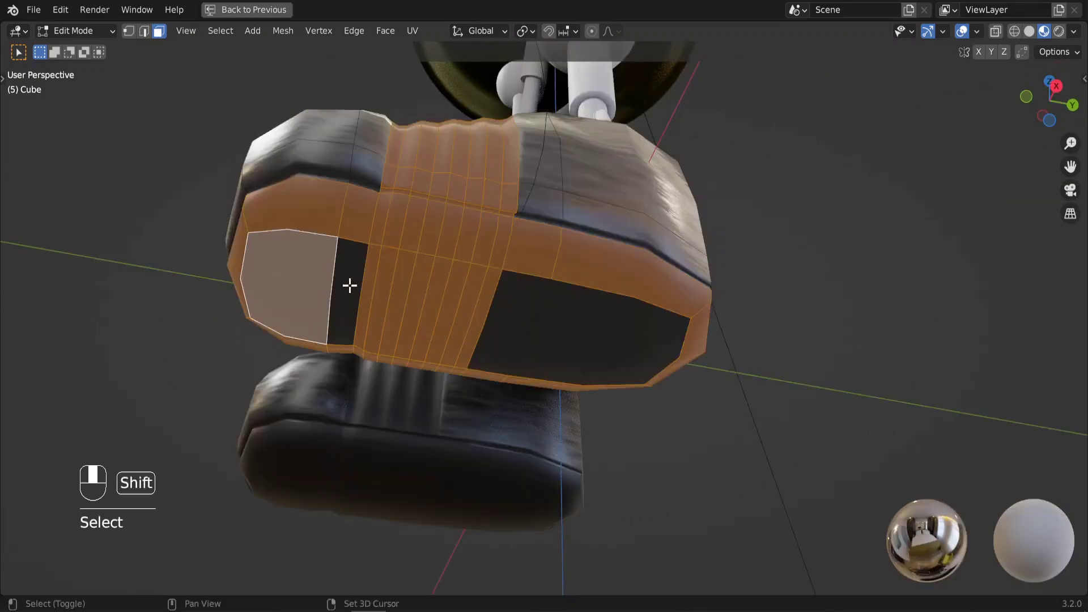
pyautogui.keyDown('shift'); pyautogui.click(349, 285); pyautogui.keyUp('shift')
pyautogui.keyDown('shift'); pyautogui.click(514, 320); pyautogui.keyUp('shift')
pyautogui.keyDown('shift'); pyautogui.click(571, 338); pyautogui.keyUp('shift')
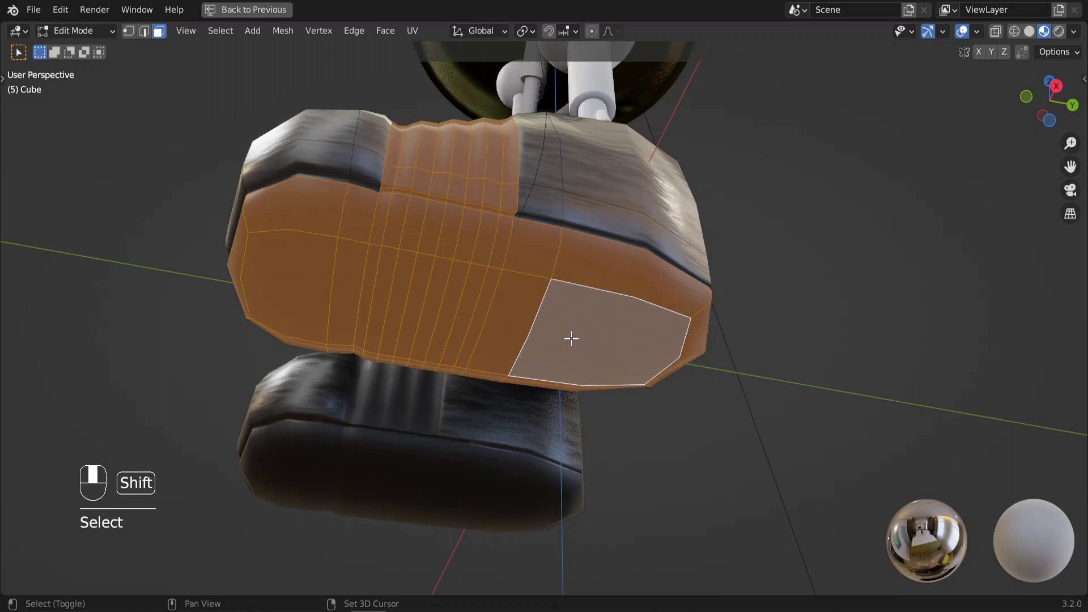
pyautogui.hotkey('ctrl', 'z')
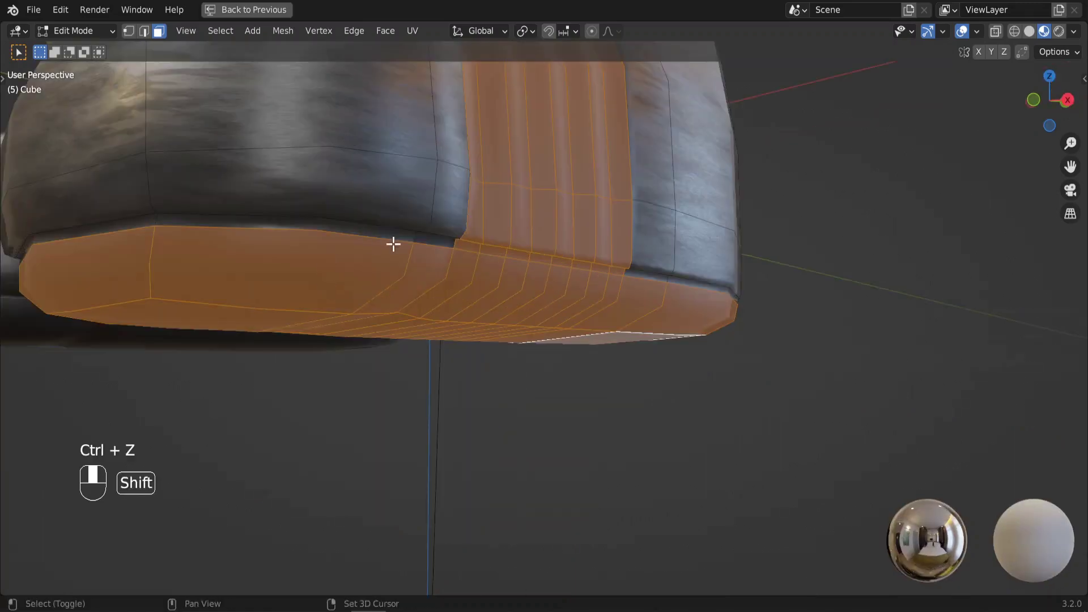
pyautogui.keyDown('alt'); pyautogui.keyDown('shift'); pyautogui.click(414, 235); pyautogui.keyUp('shift'); pyautogui.keyUp('alt')
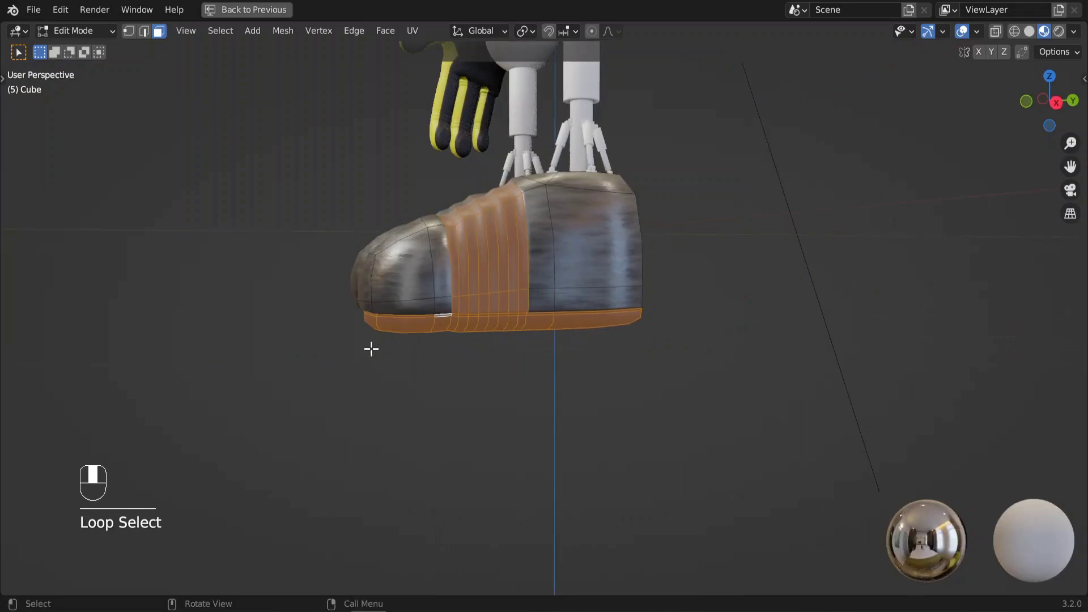
# - Restore the full Shading layout and assign the caoutchouc material to the selected band and sole faces
pyautogui.moveTo(369, 347); pyautogui.dragTo(456, 383, button='middle')
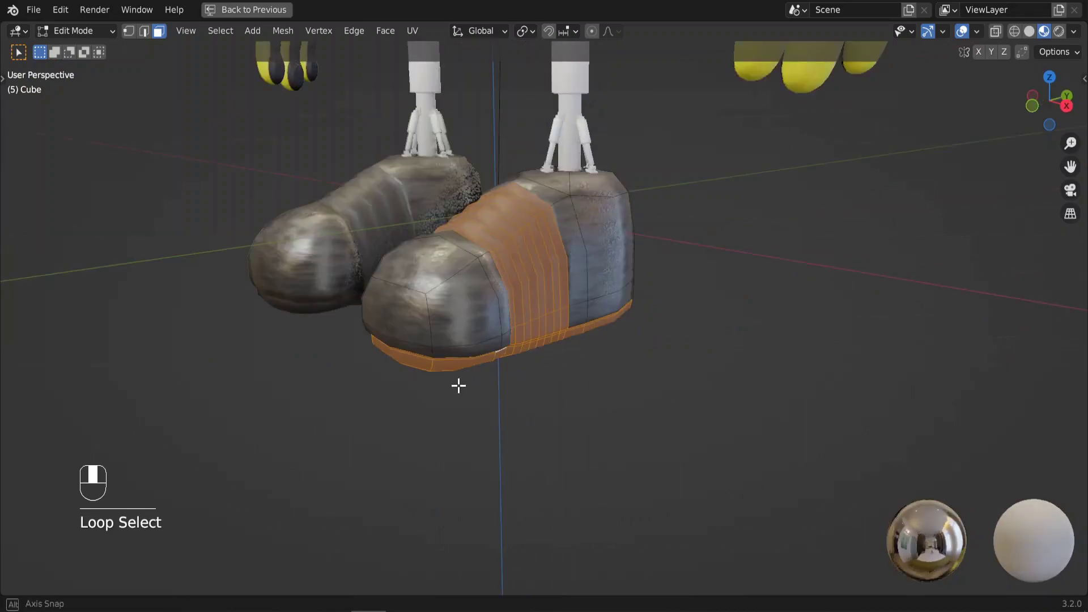
pyautogui.hotkey('ctrl', 'space')
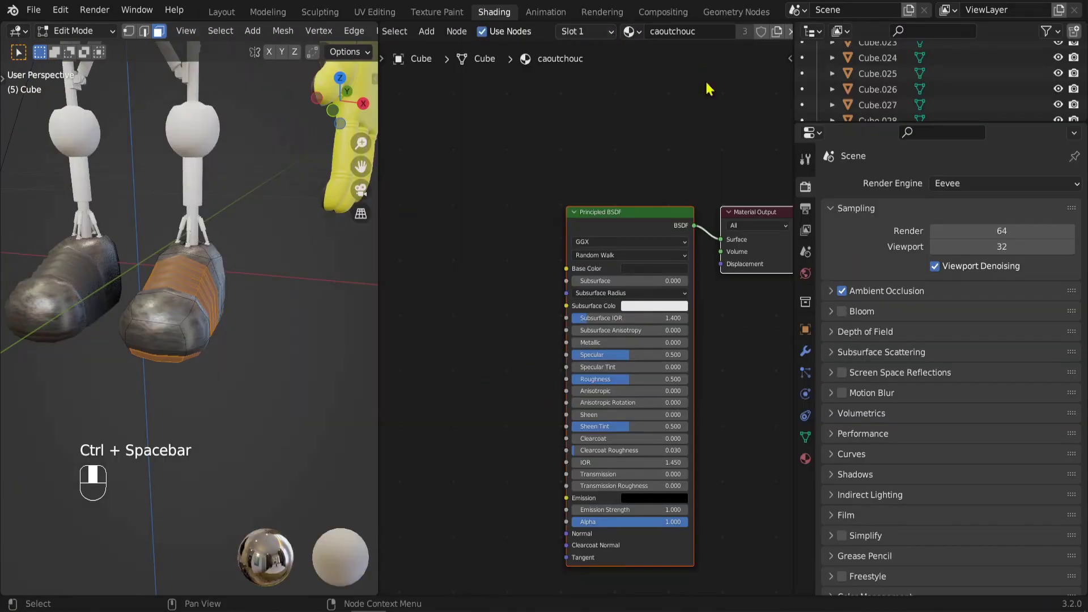
pyautogui.click(606, 32)
pyautogui.click(522, 159)
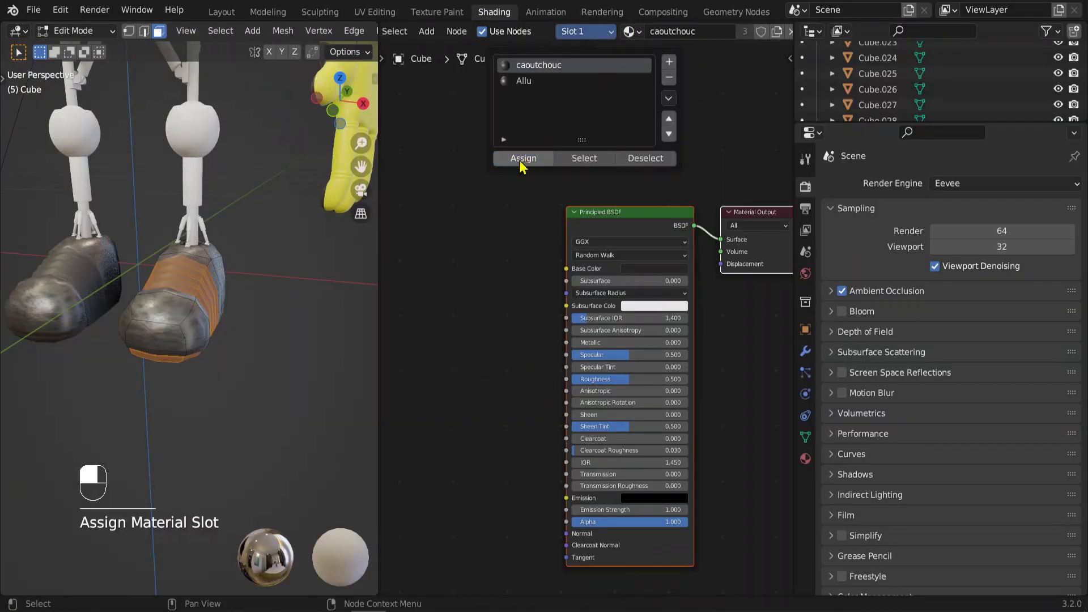
# - Invert the face selection and assign the shoe's toe and heel faces to a new third material slot
pyautogui.hotkey('ctrl', 'i')
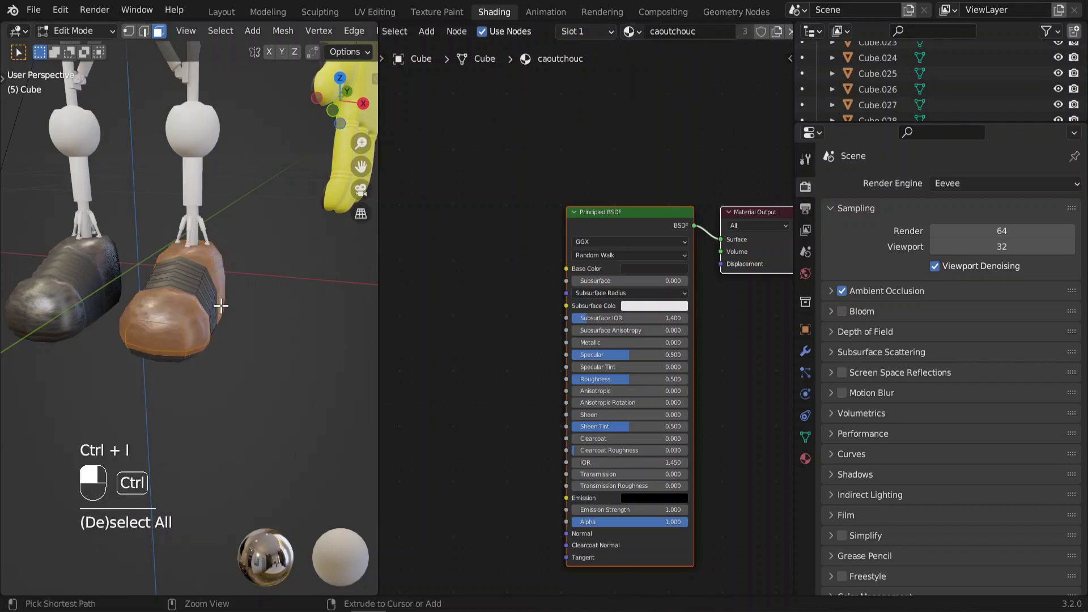
pyautogui.click(609, 33)
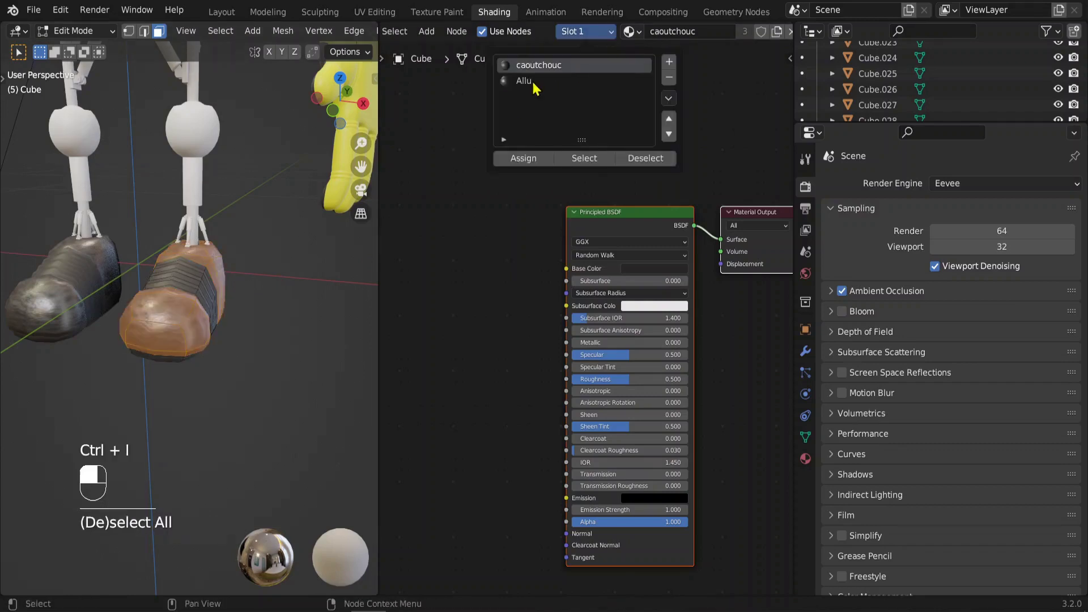
pyautogui.click(669, 61)
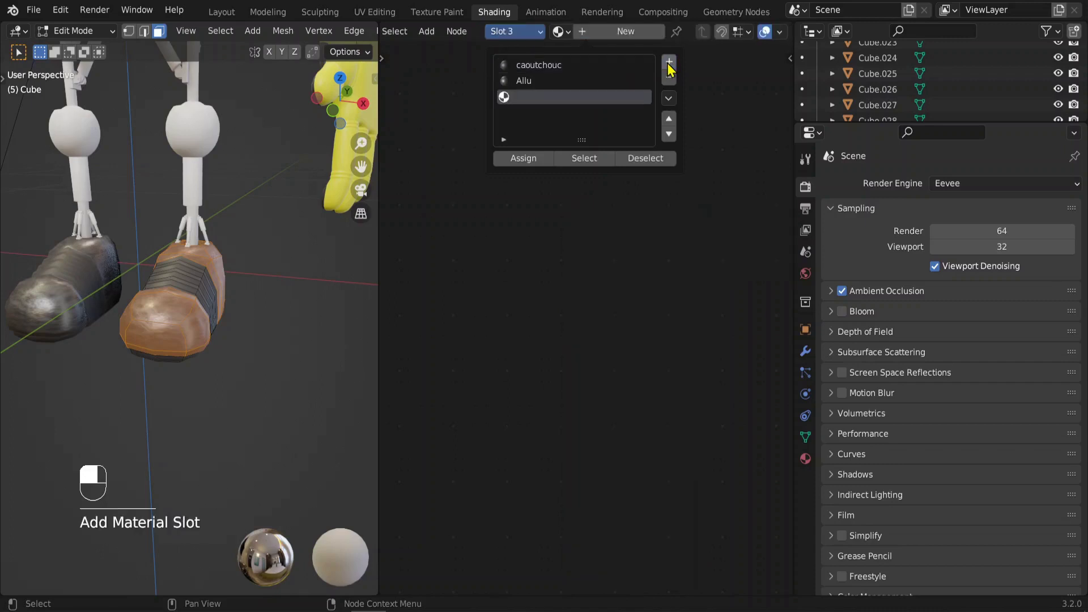
pyautogui.click(522, 160)
pyautogui.click(523, 161)
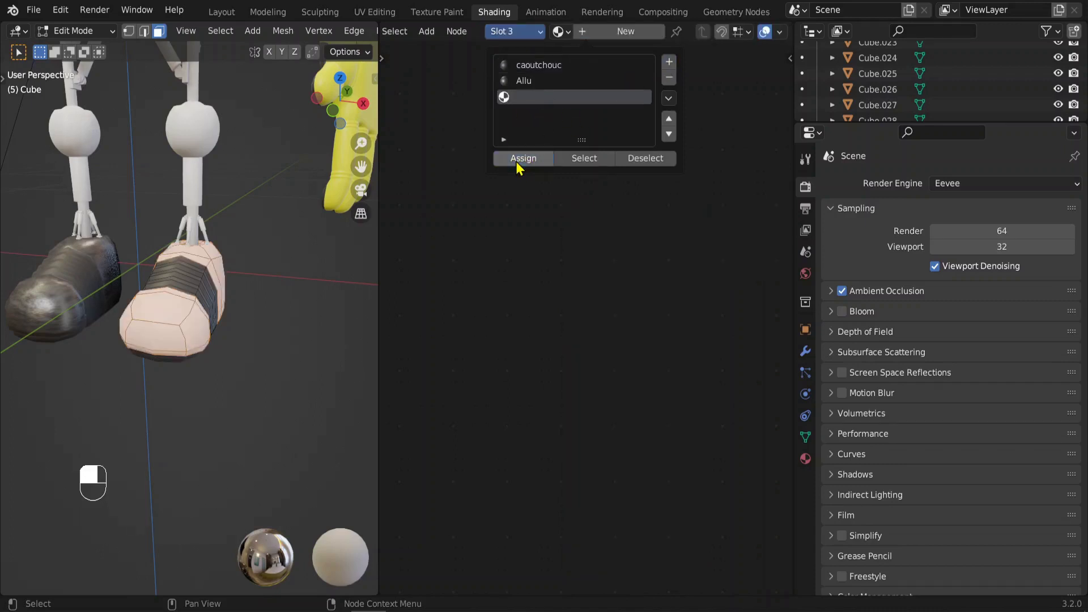
# - Create a new material in the third slot and name it CHAUSSURES-colorée
pyautogui.click(607, 31)
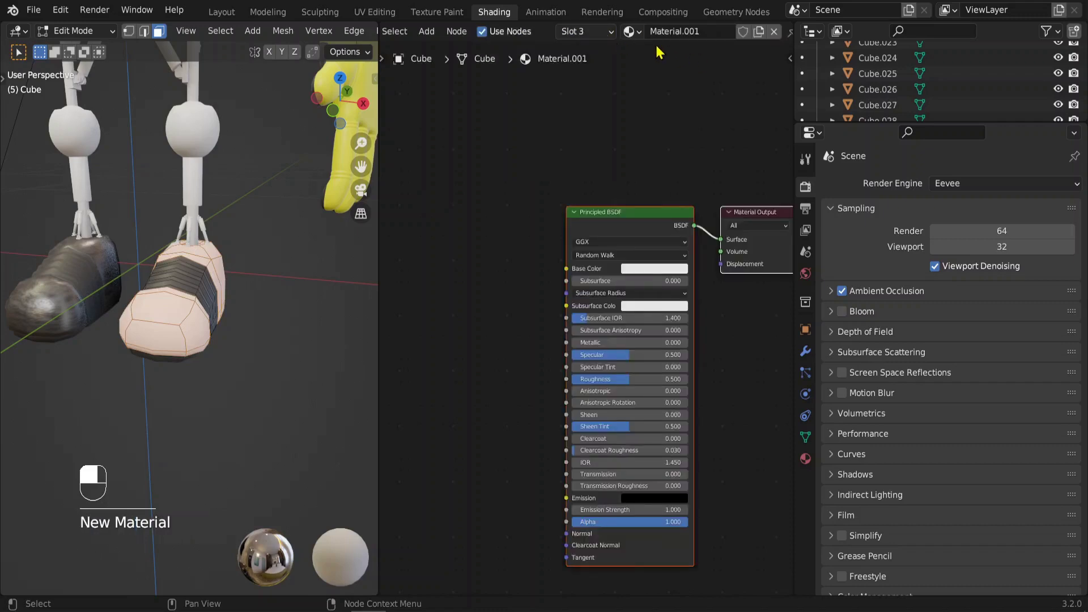
pyautogui.click(678, 31)
pyautogui.write('CHAUSSURES')
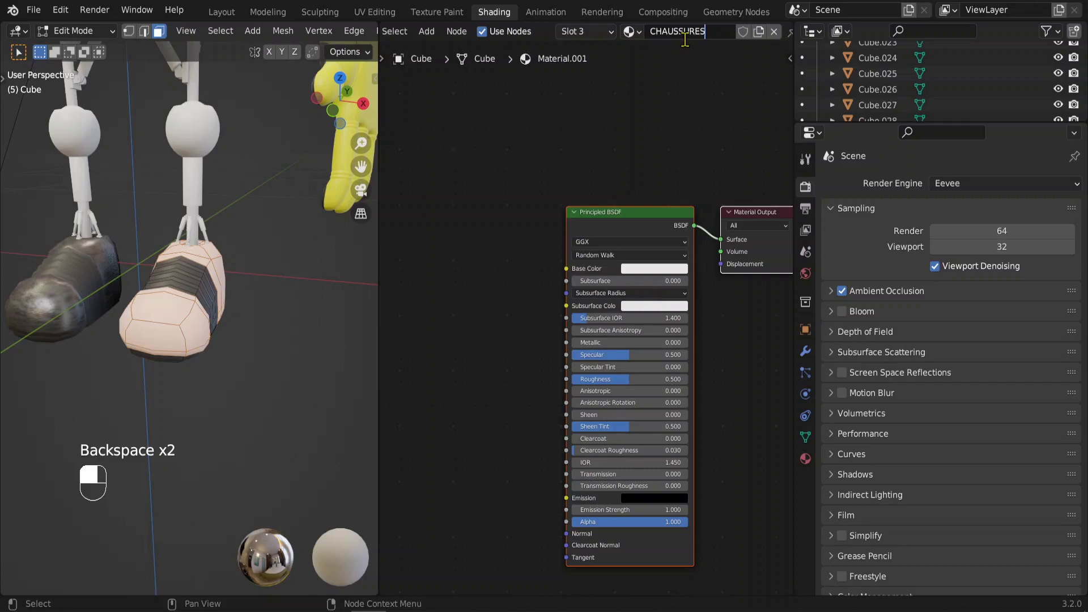
pyautogui.write('-colo')
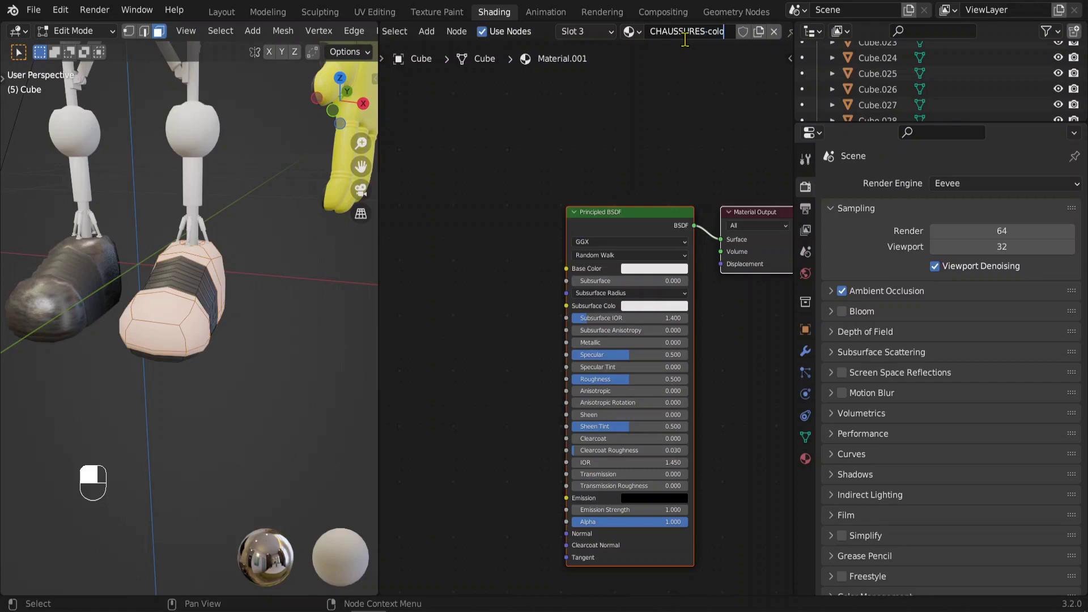
pyautogui.write('rée')
pyautogui.press('Return')
# - Set the CHAUSSURES-colorée material's Base Color to red and deselect the shoe's faces
pyautogui.click(645, 269)
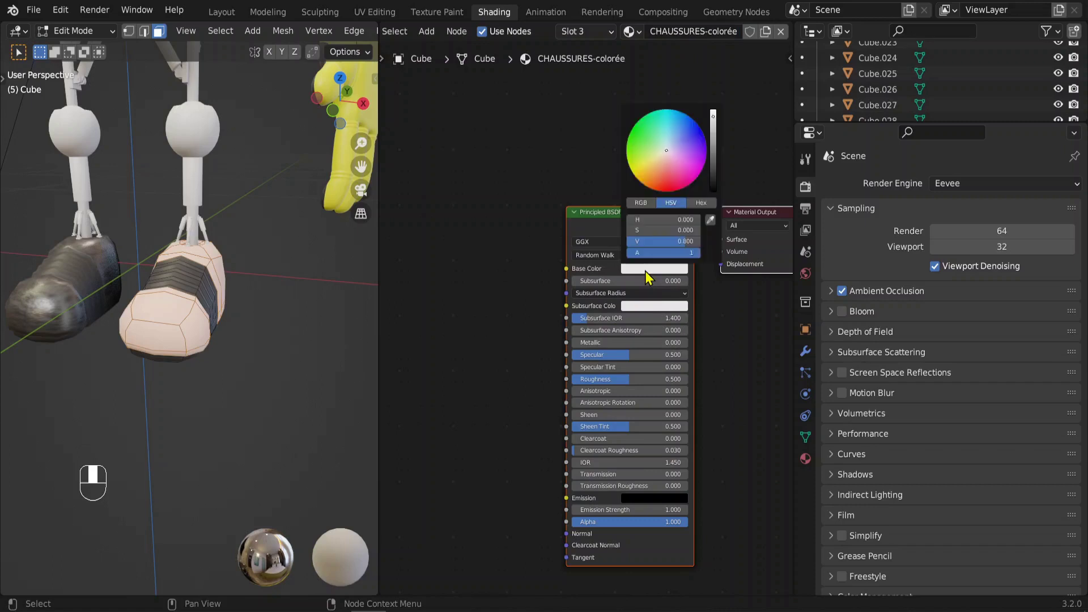
pyautogui.click(667, 188)
pyautogui.click(244, 139)
pyautogui.scroll(-1, 227, 136)
pyautogui.moveTo(220, 136)
pyautogui.mouseDown(button='middle')
pyautogui.moveTo(180, 134)
pyautogui.moveTo(218, 136)
pyautogui.mouseUp(button='middle')
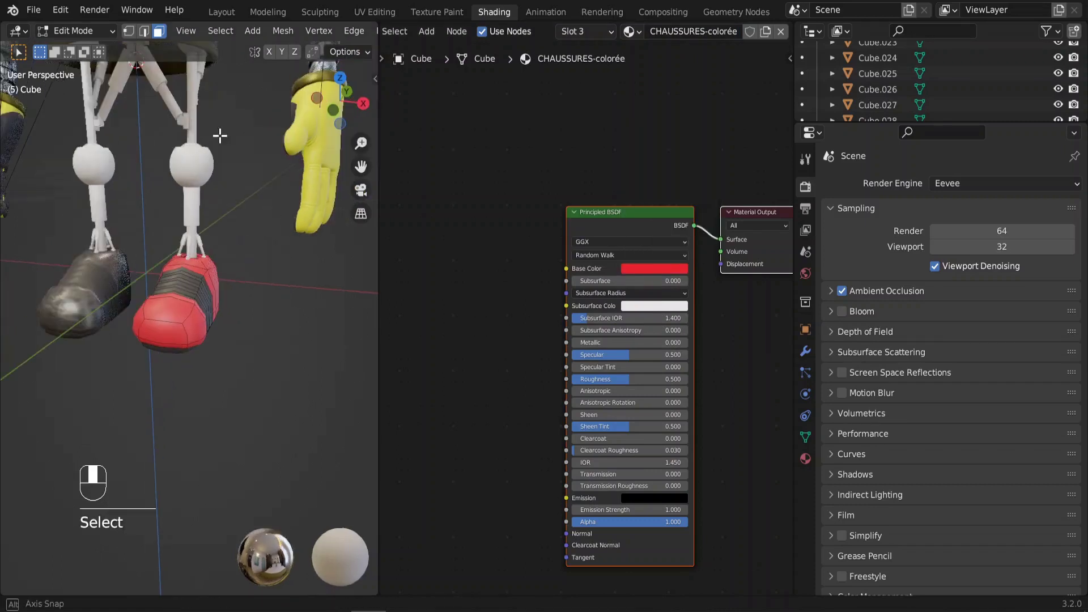
# - Return the shoe to Object Mode to check its colours and set the CHAUSSURES-colorée material's Metallic to 0.631
pyautogui.click(76, 32)
pyautogui.click(79, 49)
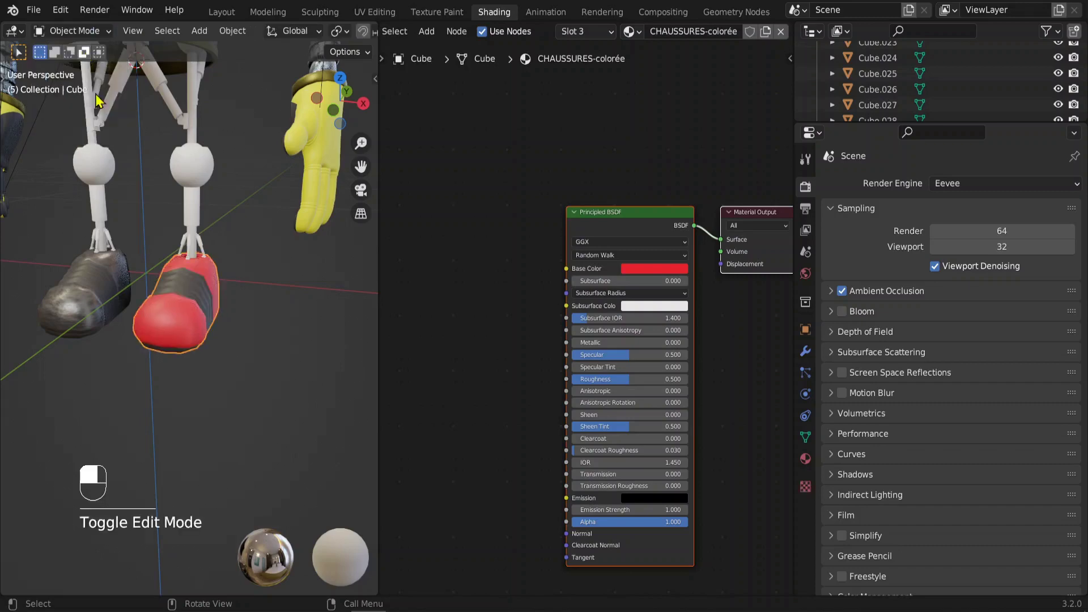
pyautogui.moveTo(85, 170); pyautogui.dragTo(136, 250, button='middle')
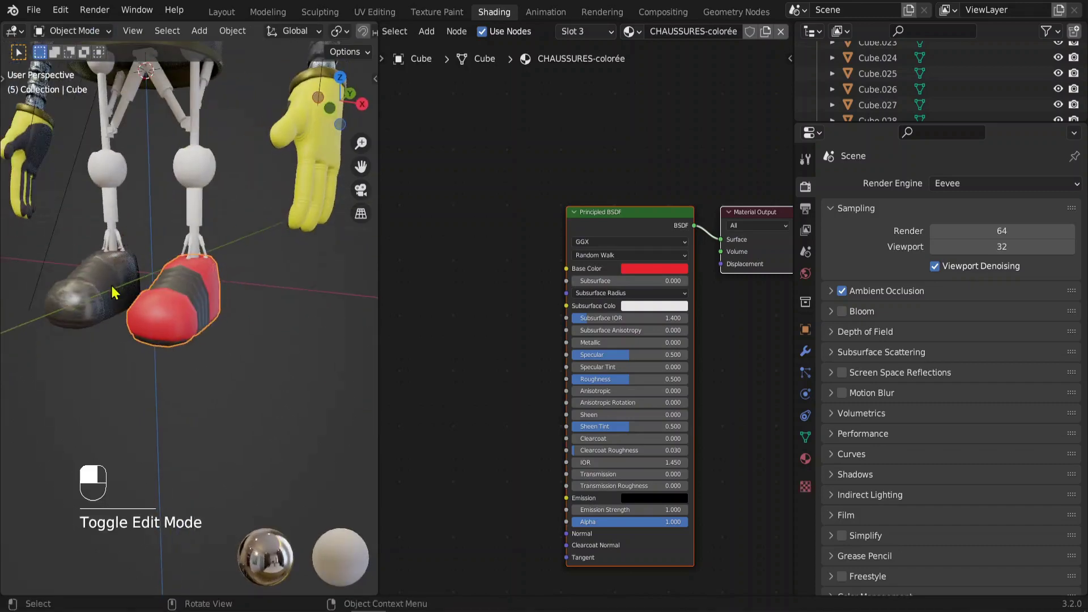
pyautogui.moveTo(114, 291); pyautogui.dragTo(276, 318, button='middle')
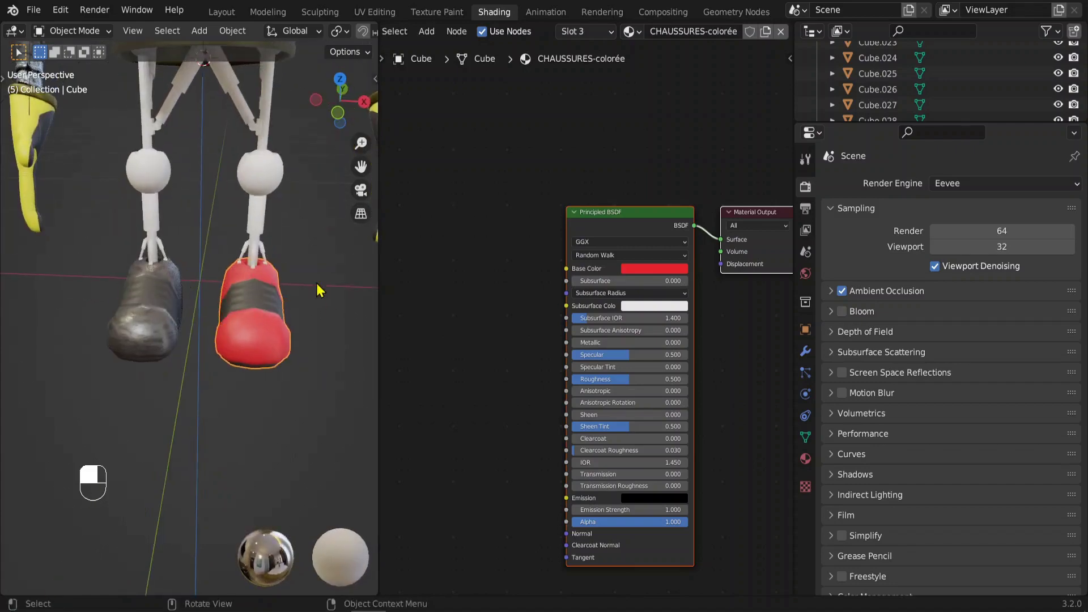
pyautogui.keyDown('shift'); pyautogui.moveTo(317, 285); pyautogui.dragTo(254, 275, button='middle'); pyautogui.keyUp('shift')
pyautogui.scroll(7, 252, 338)
pyautogui.moveTo(257, 318); pyautogui.dragTo(214, 309, button='middle')
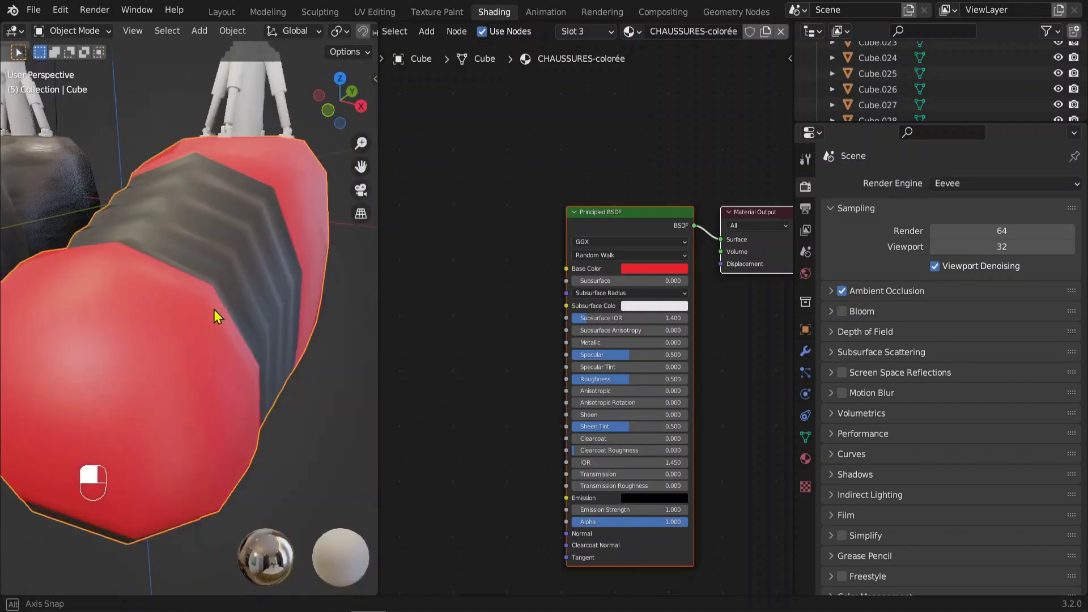
pyautogui.scroll(8, 634, 320)
# - Select the edge loop between the shoe's upper and its sole in edge mode and mark it as a seam
pyautogui.keyDown('shift'); pyautogui.moveTo(228, 276); pyautogui.dragTo(211, 275, button='middle'); pyautogui.keyUp('shift')
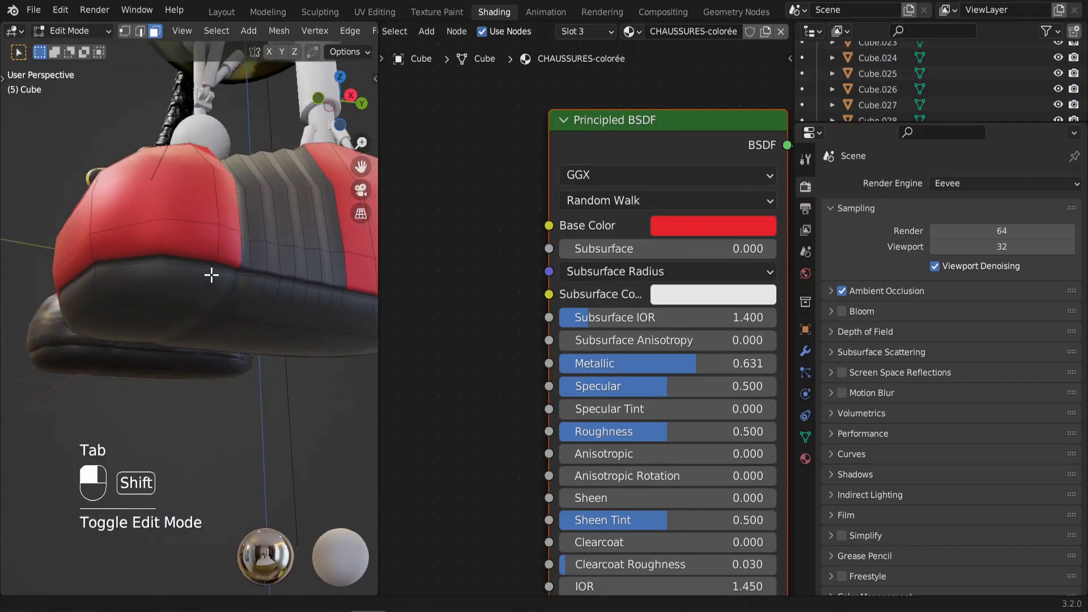
pyautogui.keyDown('alt'); pyautogui.click(183, 256); pyautogui.keyUp('alt')
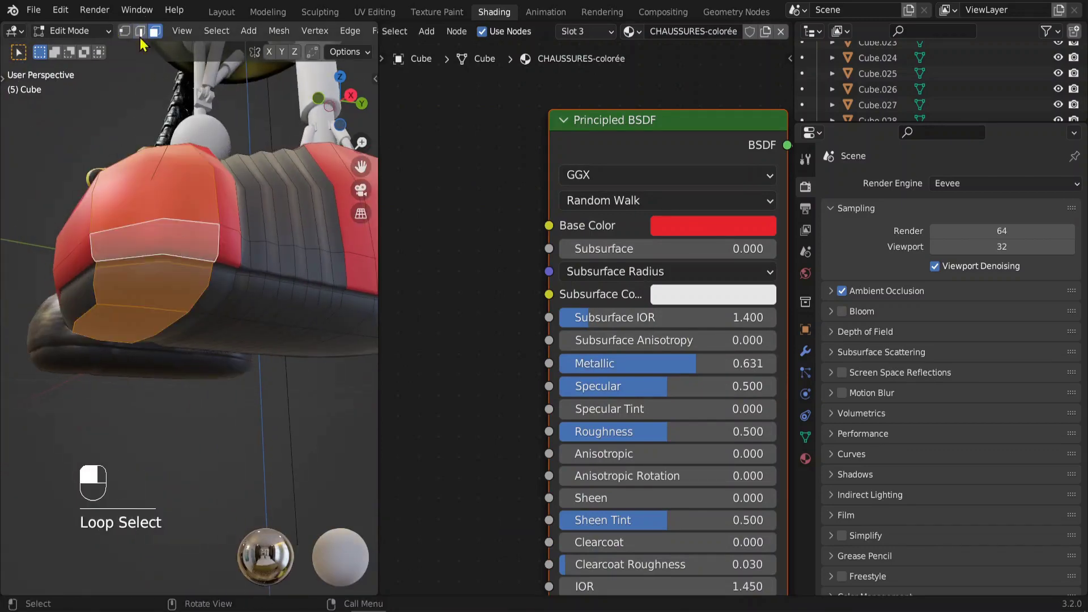
pyautogui.click(141, 32)
pyautogui.keyDown('alt'); pyautogui.click(186, 254); pyautogui.keyUp('alt')
pyautogui.moveTo(186, 254); pyautogui.dragTo(207, 277, button='middle')
pyautogui.press('u')
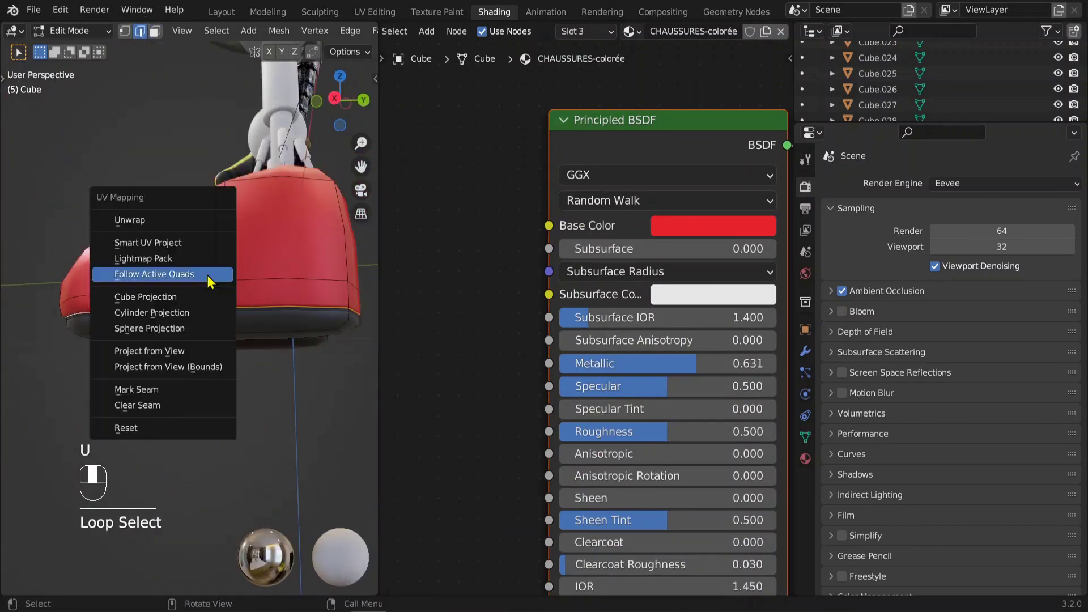
pyautogui.click(142, 389)
# - Select the edge path up the heel to the ankle opening and isolate the shoe in a maximized local view
pyautogui.moveTo(142, 389); pyautogui.dragTo(175, 359, button='middle')
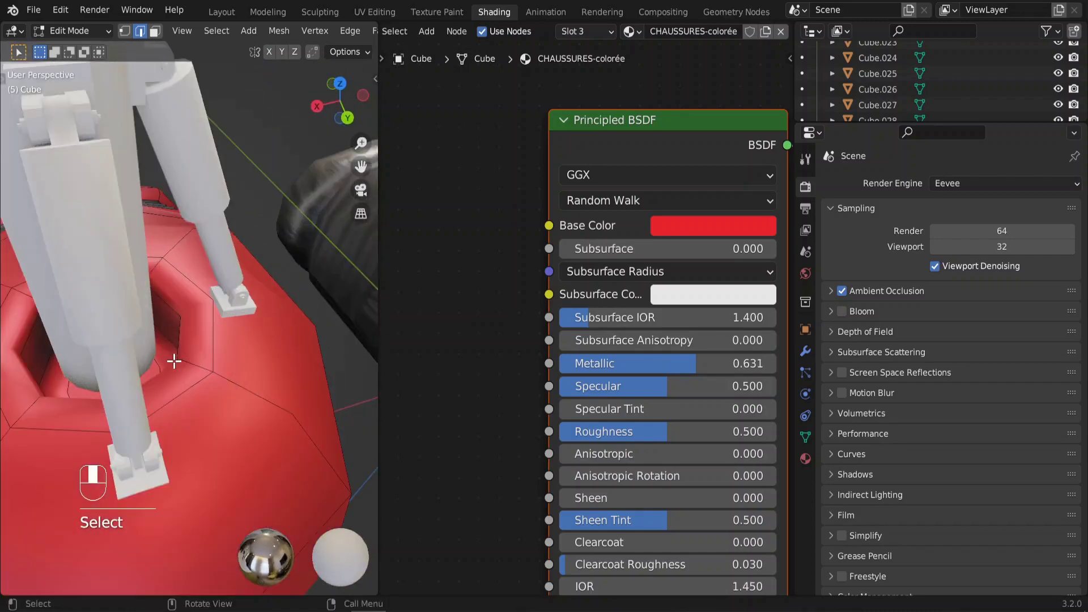
pyautogui.keyDown('ctrl'); pyautogui.click(181, 374); pyautogui.keyUp('ctrl')
pyautogui.press('KP_Divide')
pyautogui.hotkey('ctrl', 'space')
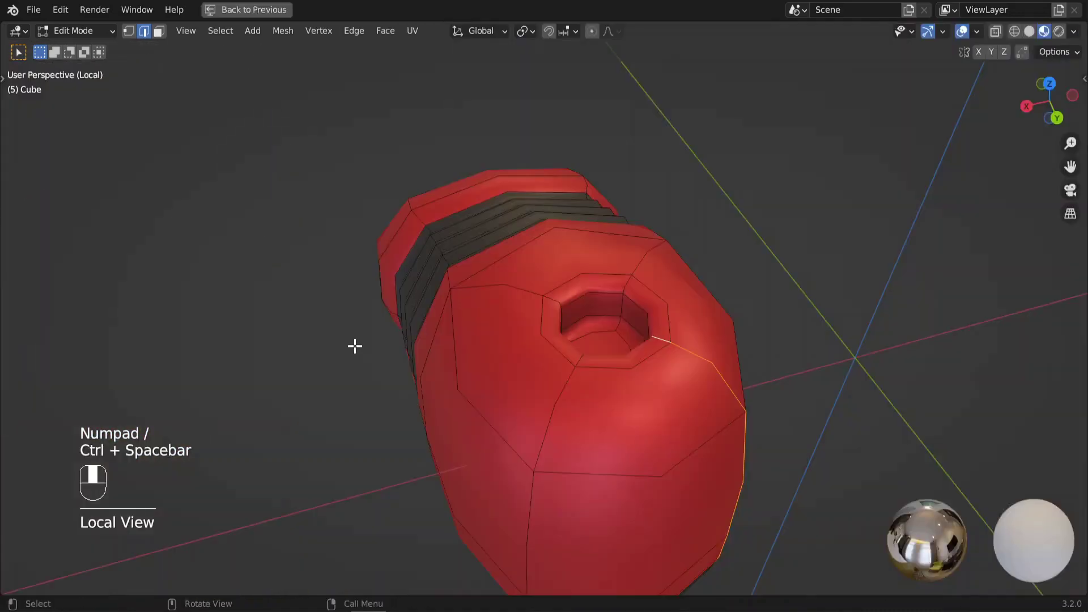
# - Extend the edge selection down inside the ankle opening and mark the selected edges as a seam
pyautogui.moveTo(454, 403); pyautogui.dragTo(619, 373, button='middle')
pyautogui.scroll(5, 759, 264)
pyautogui.keyDown('ctrl'); pyautogui.keyDown('shift'); pyautogui.click(759, 264); pyautogui.keyUp('shift'); pyautogui.keyUp('ctrl')
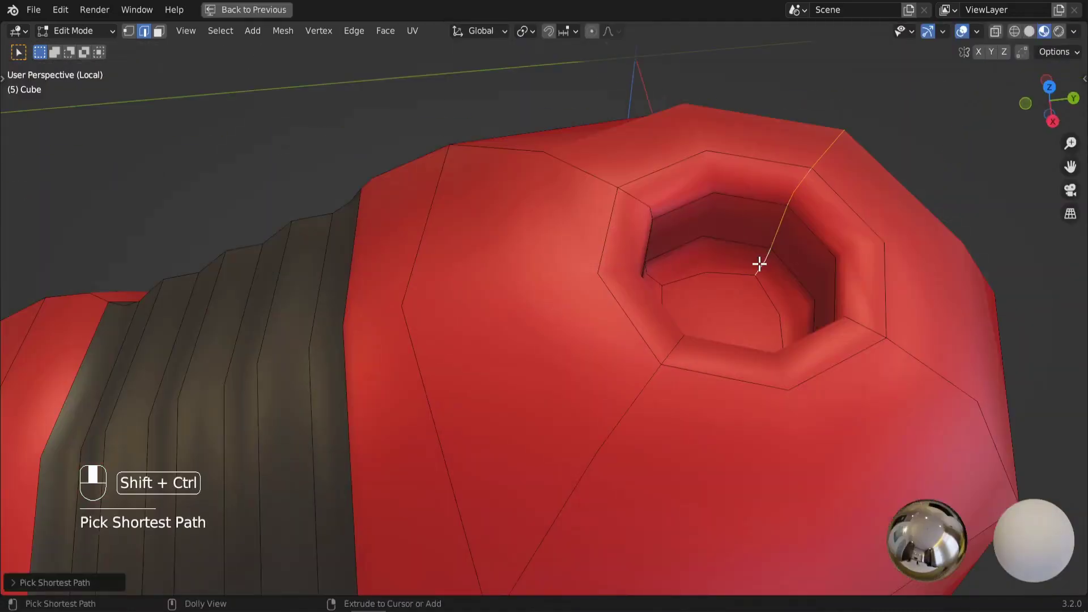
pyautogui.moveTo(752, 267); pyautogui.dragTo(694, 342, button='middle')
pyautogui.keyDown('shift'); pyautogui.click(682, 354); pyautogui.keyUp('shift')
pyautogui.keyDown('shift'); pyautogui.click(628, 378); pyautogui.keyUp('shift')
pyautogui.moveTo(629, 379); pyautogui.dragTo(696, 328, button='middle')
pyautogui.press('u')
pyautogui.click(385, 313)
# - Select the edge path around the border between the ribbed band and the heel section and mark it as a seam
pyautogui.scroll(-5, 386, 312)
pyautogui.scroll(3, 495, 369)
pyautogui.click(495, 369)
pyautogui.hotkey('ctrl', 'z')
pyautogui.moveTo(495, 369); pyautogui.dragTo(612, 408, button='middle')
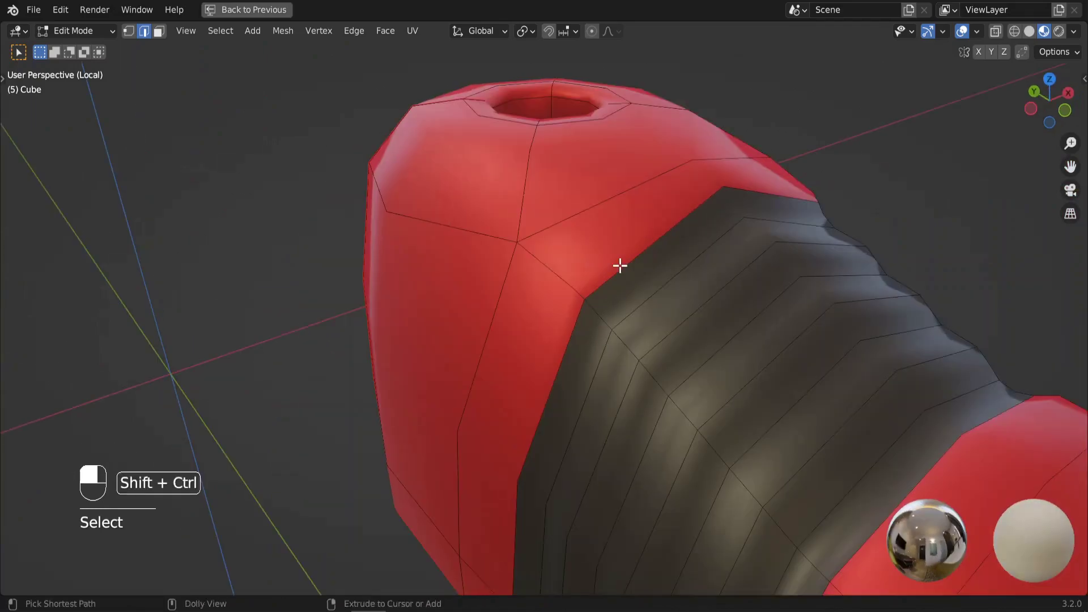
pyautogui.keyDown('ctrl'); pyautogui.keyDown('shift'); pyautogui.click(619, 265); pyautogui.keyUp('shift'); pyautogui.keyUp('ctrl')
pyautogui.moveTo(620, 265); pyautogui.dragTo(567, 199, button='middle')
pyautogui.keyDown('ctrl'); pyautogui.keyDown('shift'); pyautogui.click(437, 299); pyautogui.keyUp('shift'); pyautogui.keyUp('ctrl')
pyautogui.scroll(3, 437, 299)
pyautogui.moveTo(436, 299); pyautogui.dragTo(459, 308, button='middle')
pyautogui.keyDown('ctrl'); pyautogui.keyDown('shift'); pyautogui.click(460, 309); pyautogui.keyUp('shift'); pyautogui.keyUp('ctrl')
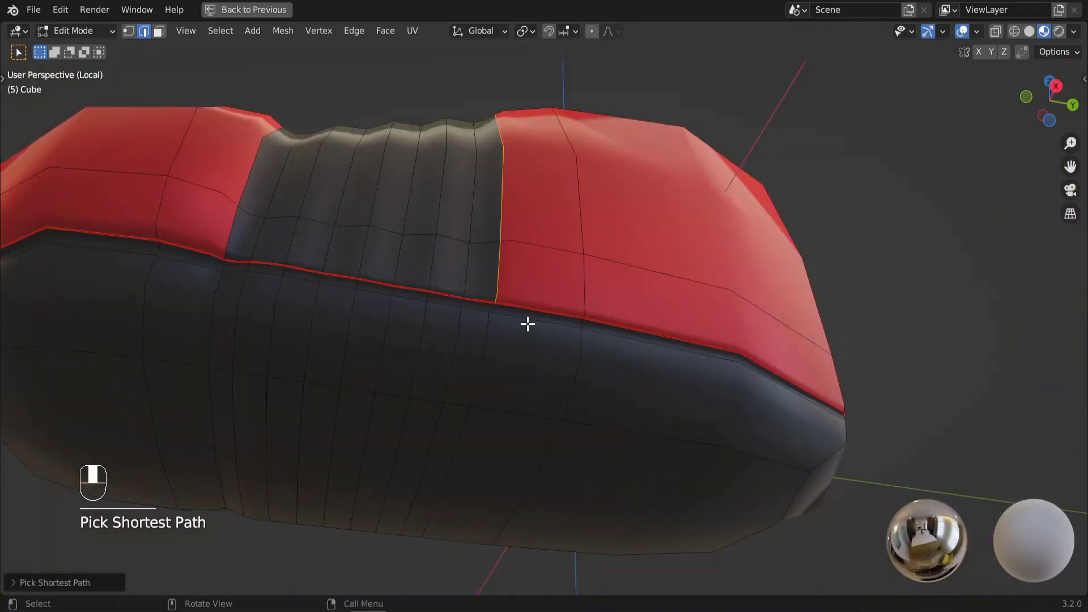
pyautogui.press('u')
pyautogui.click(456, 324)
# - Select the edge path around the border between the ribbed band and the toe section and mark it as a seam
pyautogui.moveTo(253, 289); pyautogui.dragTo(515, 342, button='middle')
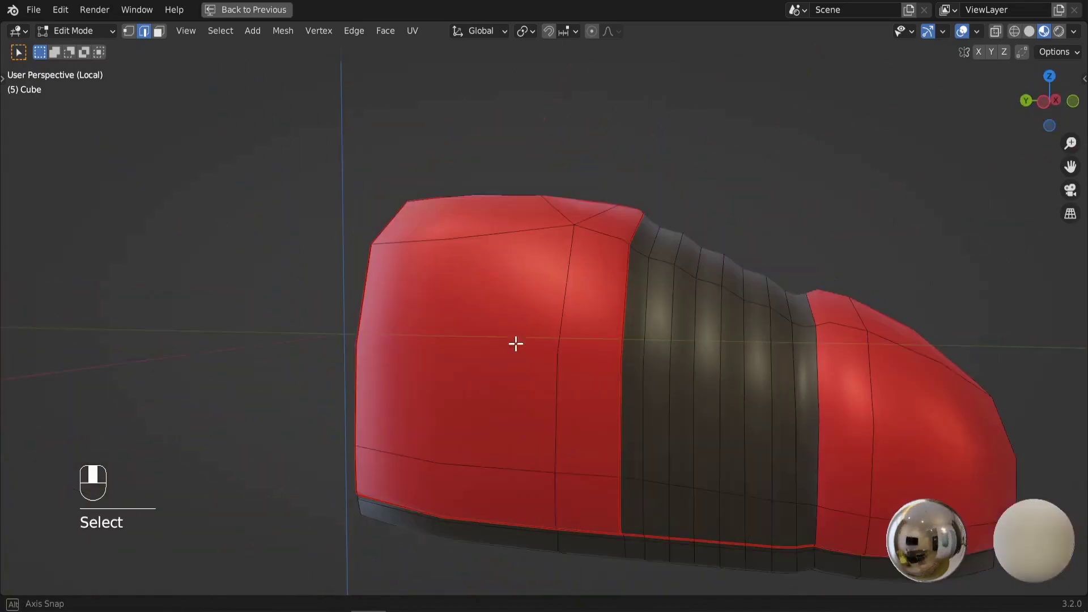
pyautogui.keyDown('ctrl'); pyautogui.keyDown('shift'); pyautogui.click(809, 454); pyautogui.keyUp('shift'); pyautogui.keyUp('ctrl')
pyautogui.keyDown('shift'); pyautogui.moveTo(767, 453); pyautogui.dragTo(703, 339, button='middle'); pyautogui.keyUp('shift')
pyautogui.scroll(4, 698, 406)
pyautogui.moveTo(697, 413); pyautogui.dragTo(723, 255, button='middle')
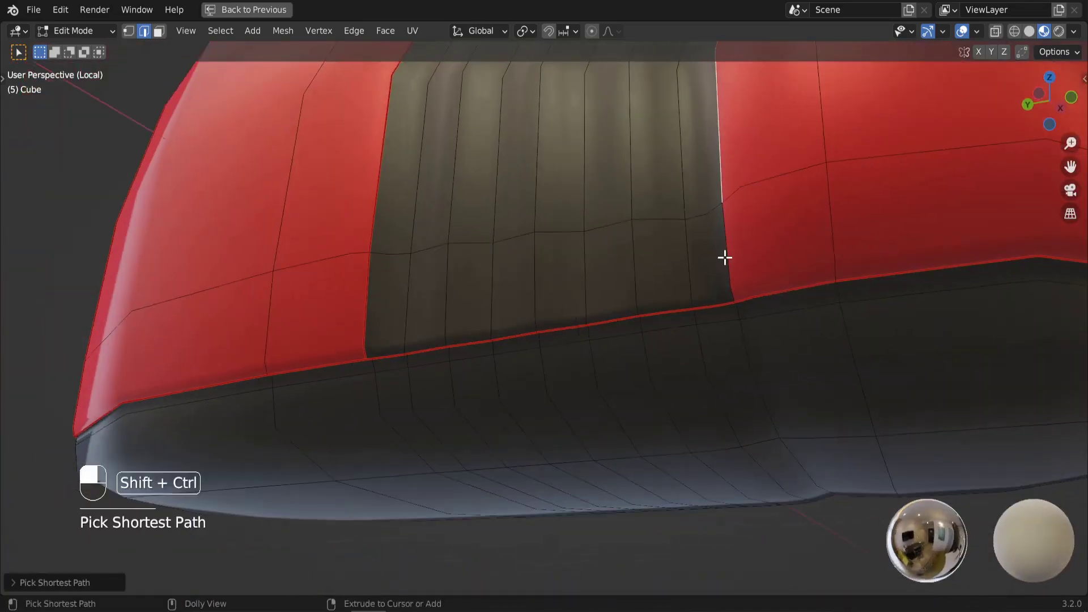
pyautogui.press('u')
pyautogui.click(689, 264)
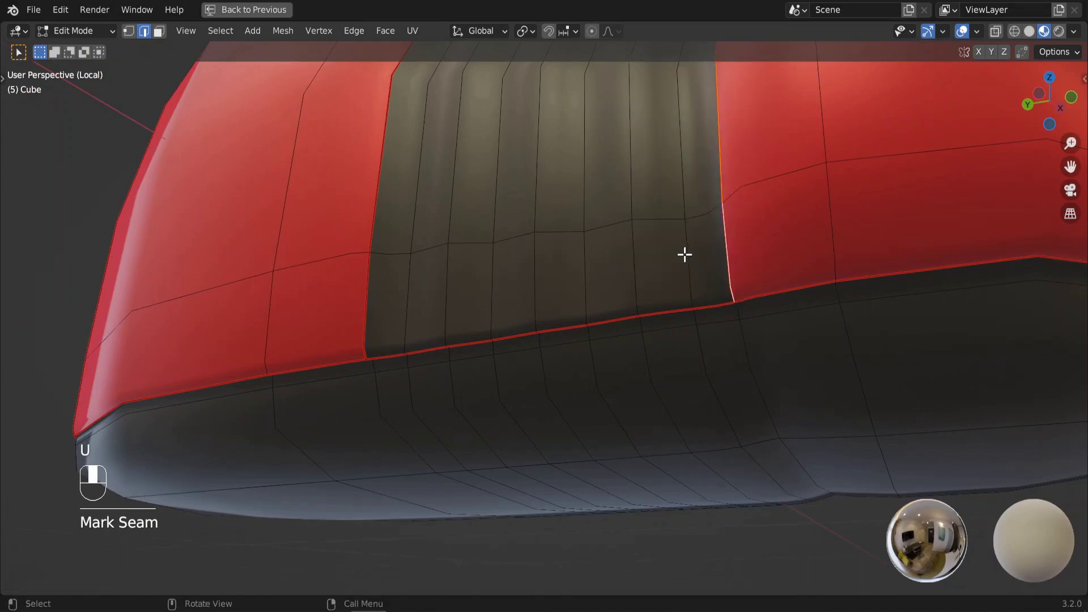
# - Select the shoe's heel and toe sections as linked faces bounded by their seams and unwrap them
pyautogui.scroll(-5, 682, 362)
pyautogui.moveTo(682, 362); pyautogui.dragTo(532, 299, button='middle')
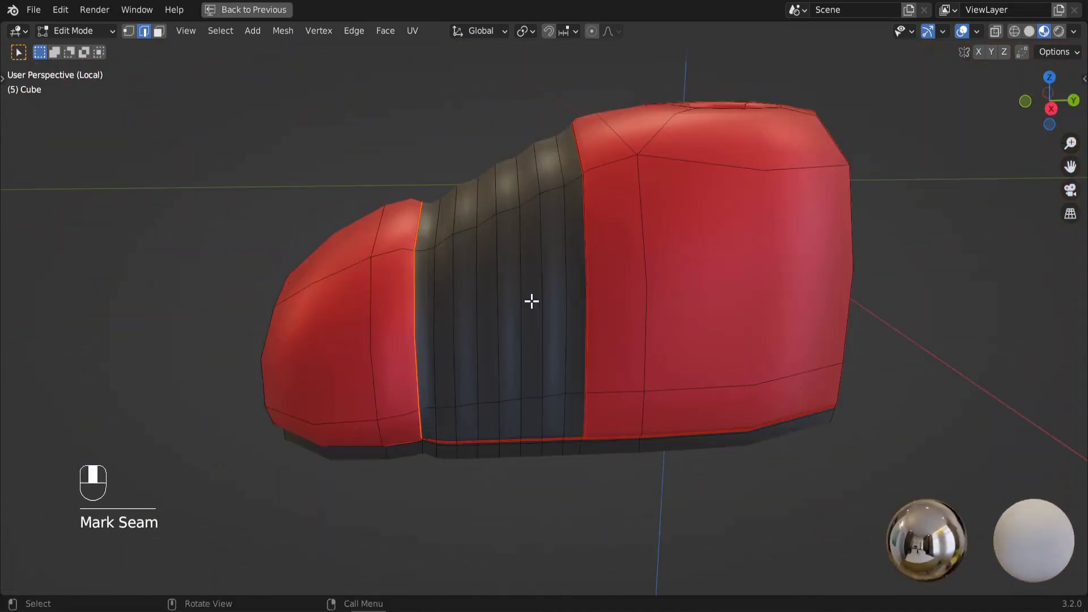
pyautogui.click(653, 188)
pyautogui.press('3')
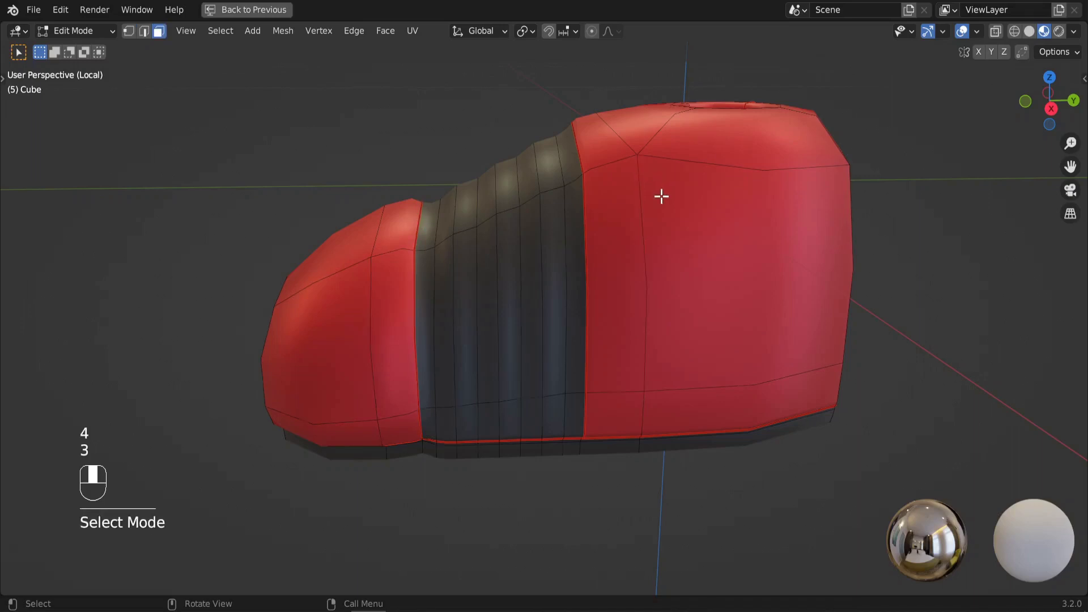
pyautogui.click(677, 232)
pyautogui.press('l')
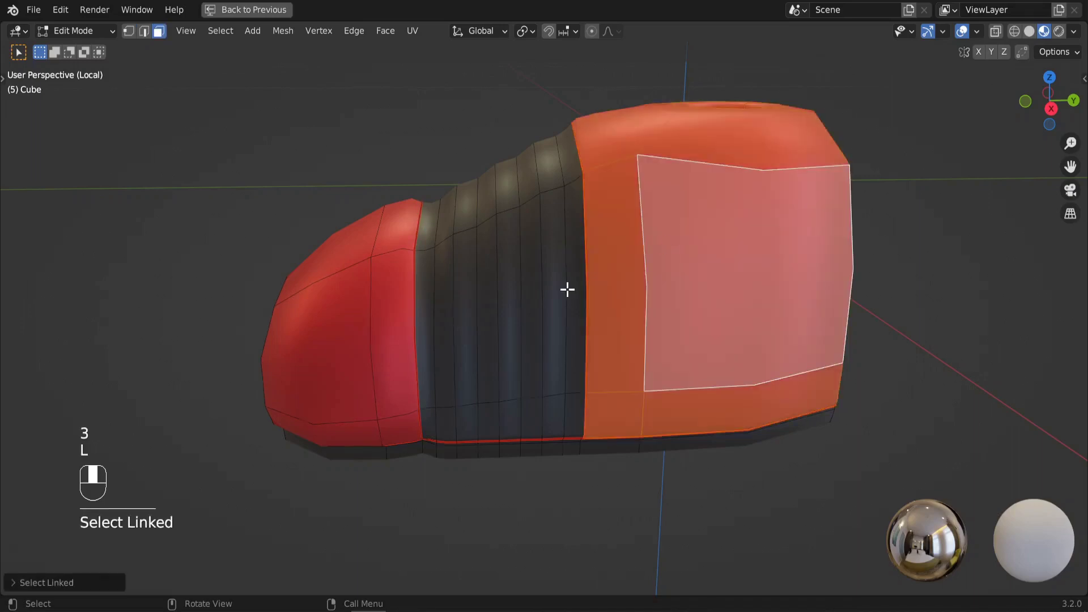
pyautogui.press('l')
pyautogui.scroll(-3, 365, 306)
pyautogui.moveTo(364, 306); pyautogui.dragTo(522, 399, button='middle')
pyautogui.press('u')
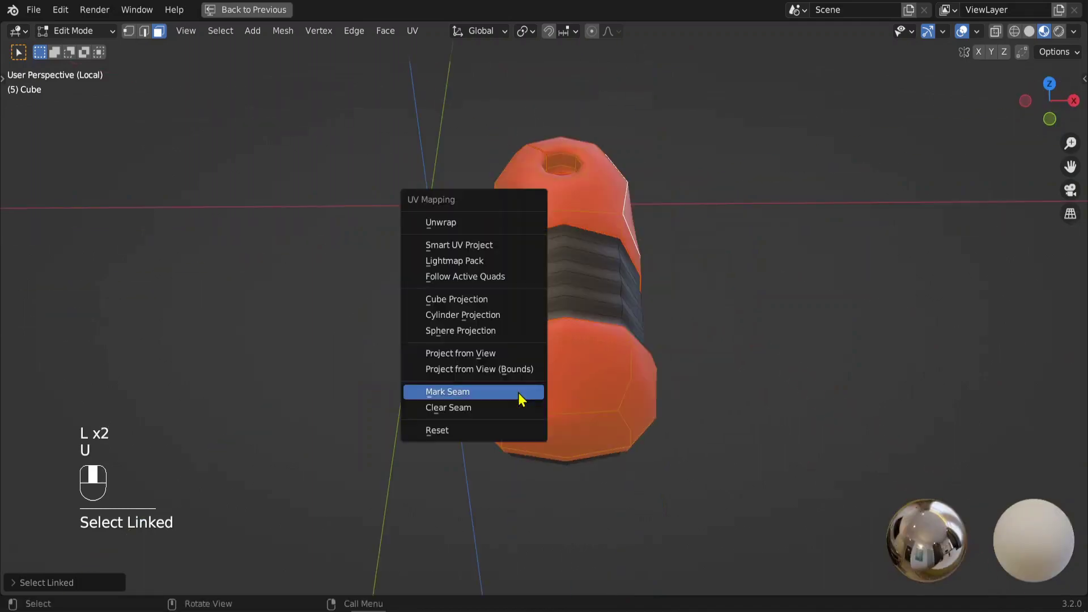
pyautogui.click(442, 222)
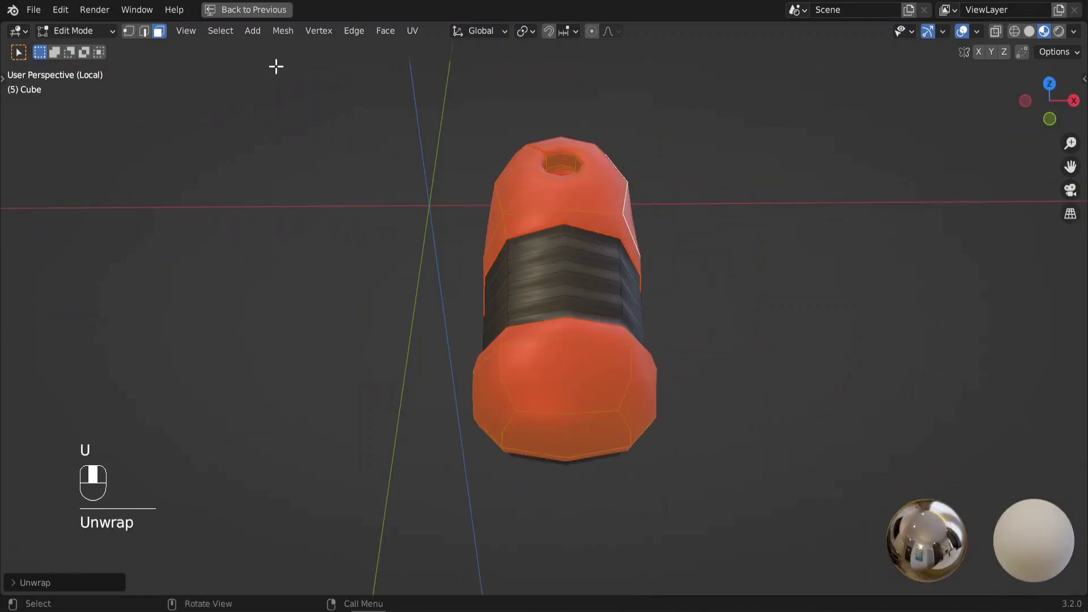
# - Switch to the UV Editing workspace and slightly rotate the unwrapped heel and toe islands
pyautogui.click(250, 12)
pyautogui.click(381, 13)
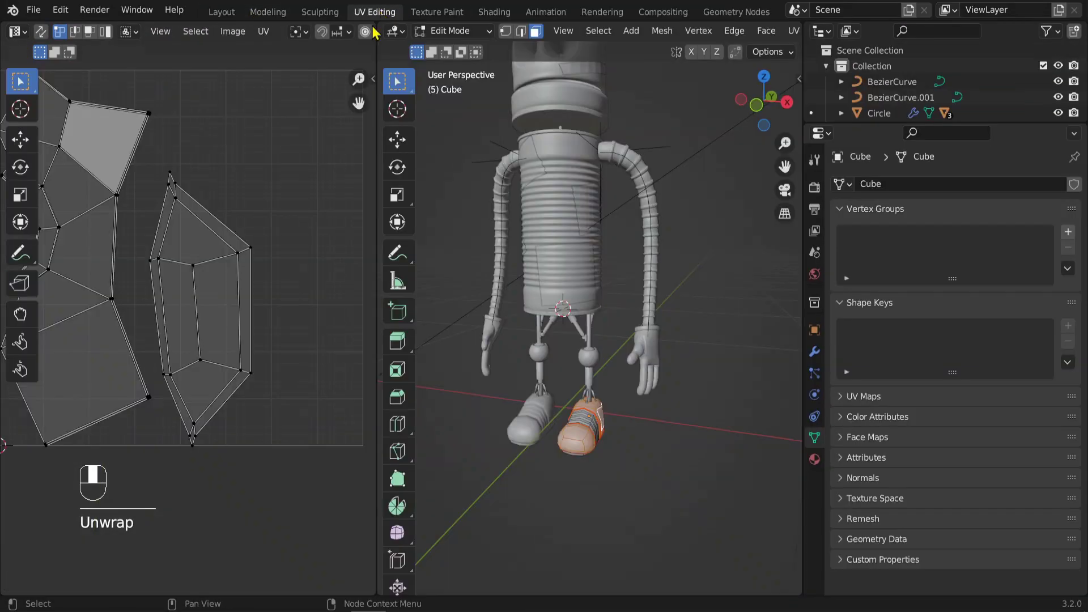
pyautogui.scroll(-3, 251, 336)
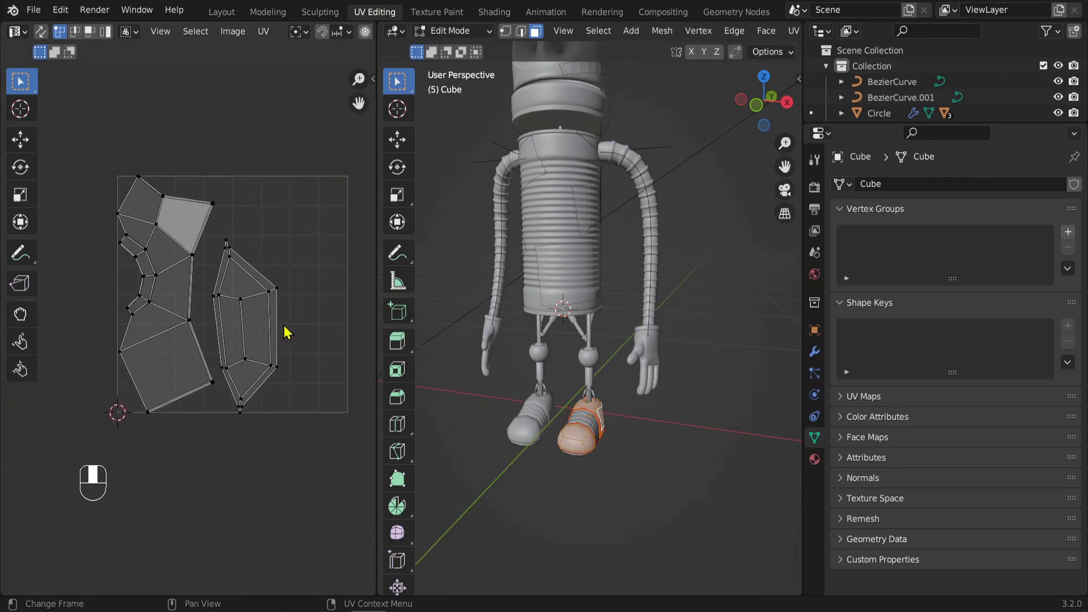
pyautogui.press('a')
# - Select the linked faces of the shoe's sole and unwrap them
pyautogui.moveTo(538, 397); pyautogui.dragTo(619, 456, button='middle')
pyautogui.click(619, 456)
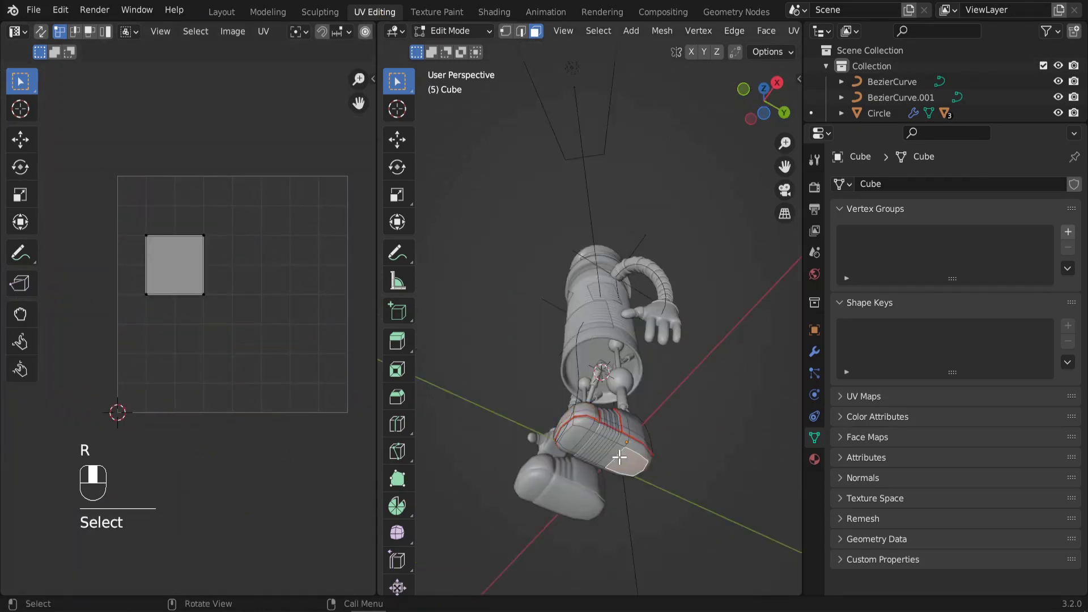
pyautogui.press('l')
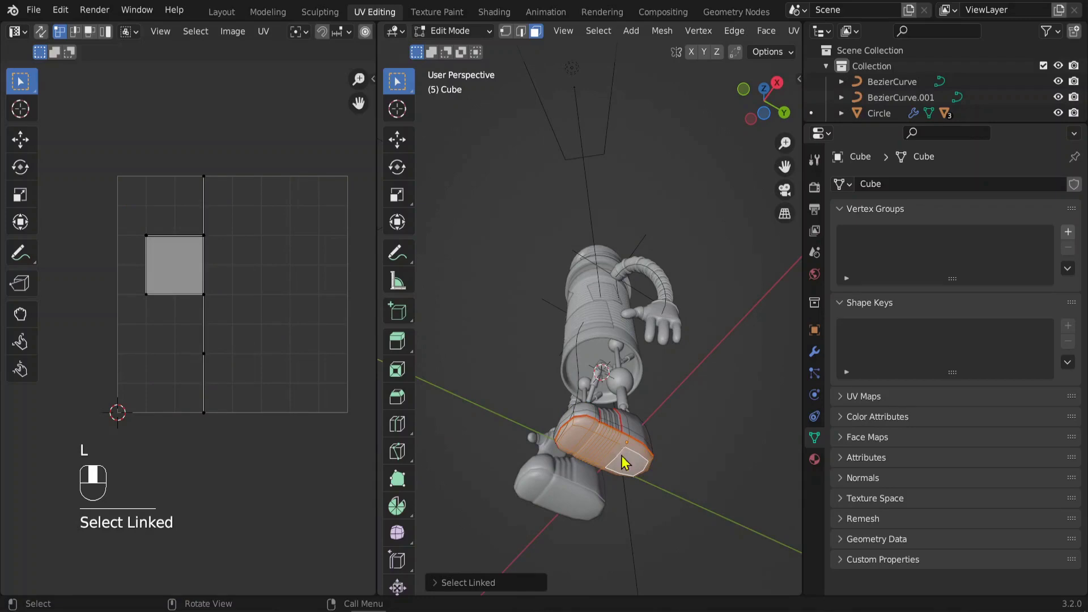
pyautogui.press('u')
pyautogui.click(553, 384)
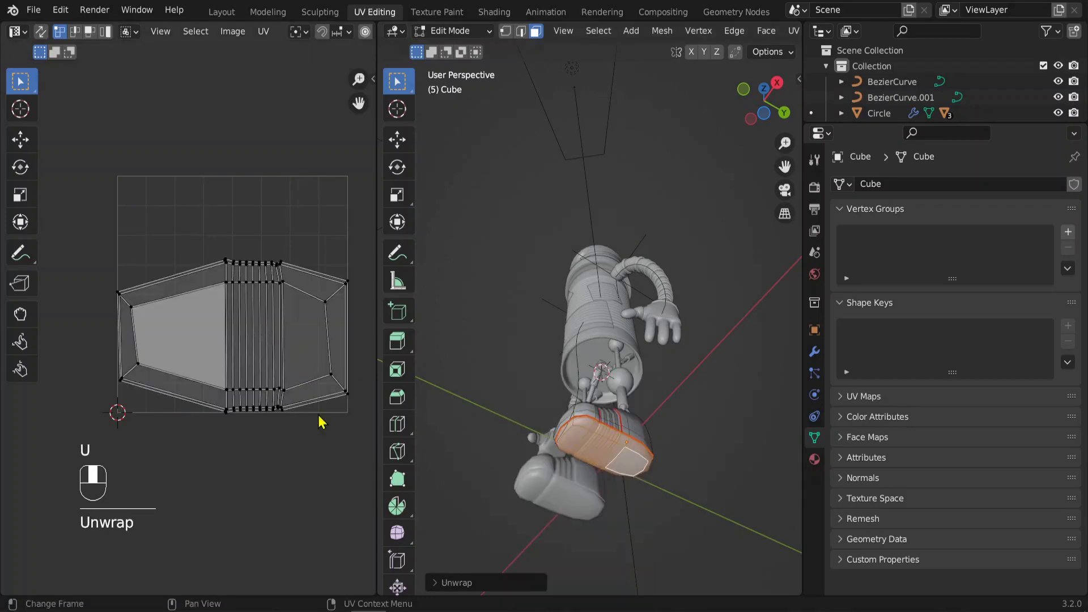
# - Scale down the sole's UV island and move it toward the lower right of the UV space
pyautogui.press('a')
pyautogui.press('s')
pyautogui.click(276, 406)
pyautogui.press('g')
pyautogui.click(308, 413)
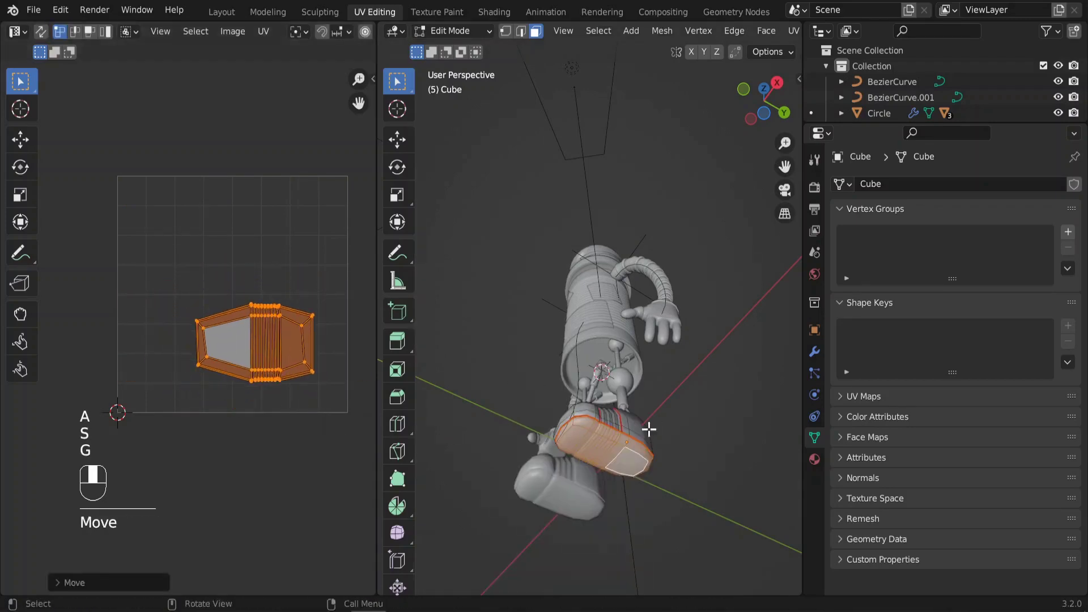
# - Select the linked faces of the shoe's ribbed band and unwrap them
pyautogui.press('a')
pyautogui.moveTo(554, 418); pyautogui.dragTo(544, 461, button='middle')
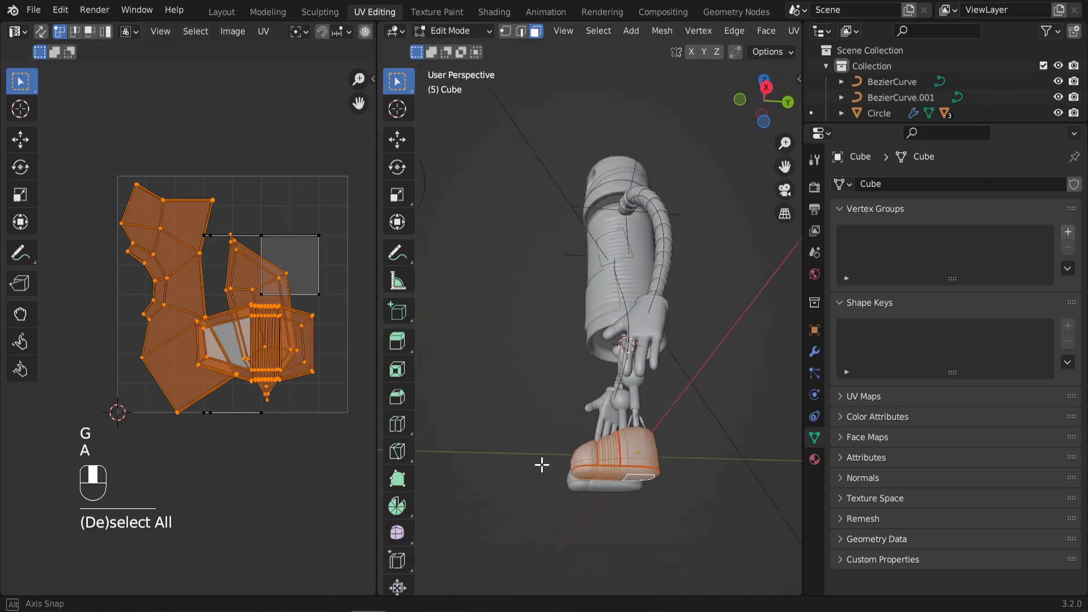
pyautogui.scroll(5, 616, 477)
pyautogui.keyDown('shift'); pyautogui.moveTo(617, 477); pyautogui.dragTo(595, 260, button='middle'); pyautogui.keyUp('shift')
pyautogui.scroll(3, 583, 294)
pyautogui.click(579, 296)
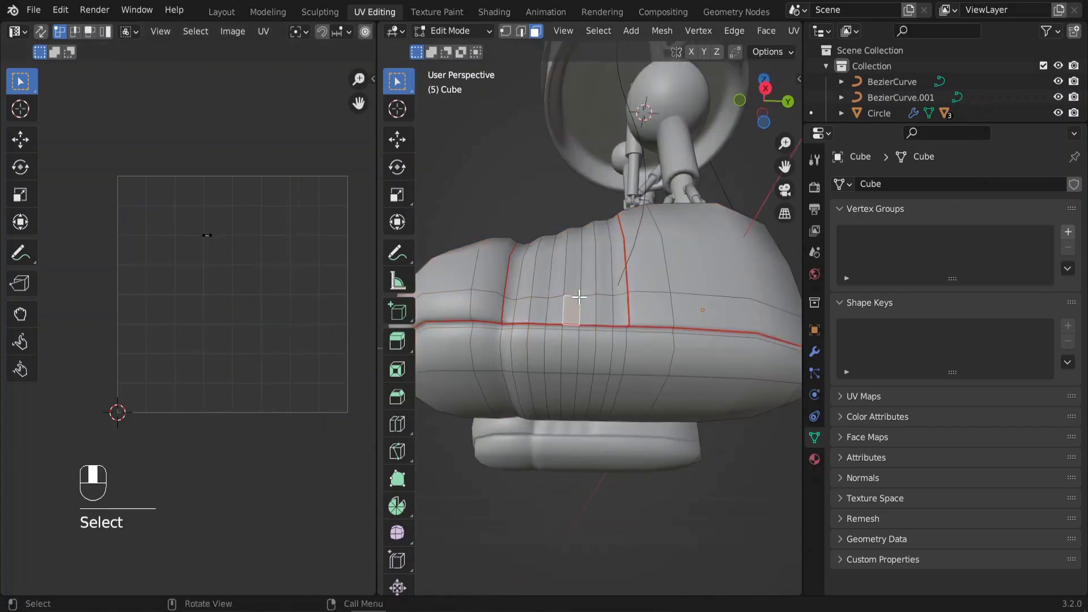
pyautogui.press('l')
pyautogui.moveTo(564, 265); pyautogui.dragTo(602, 308, button='middle')
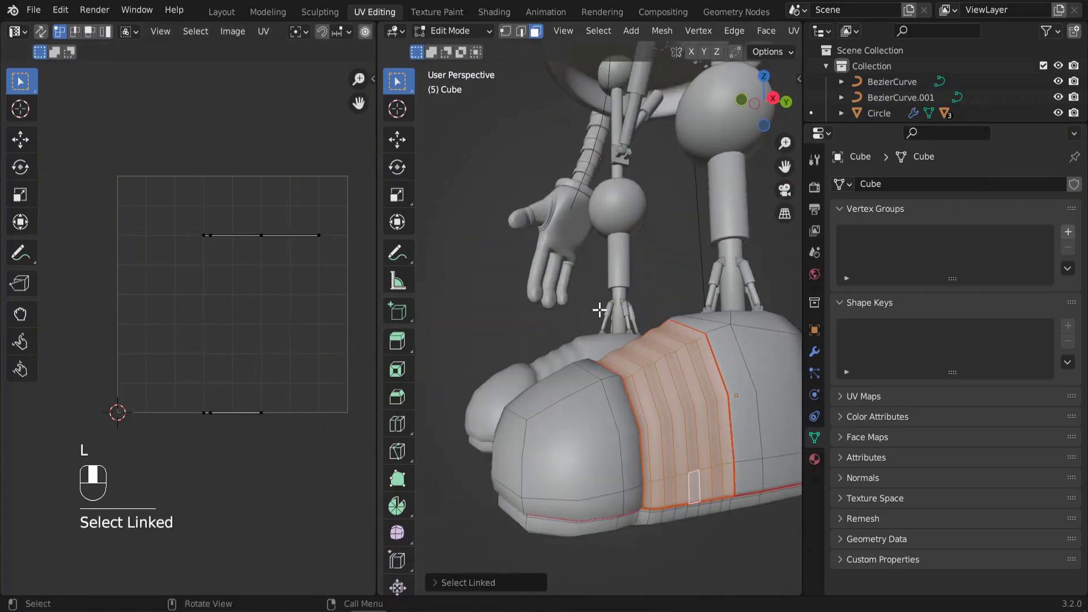
pyautogui.press('u')
pyautogui.click(549, 315)
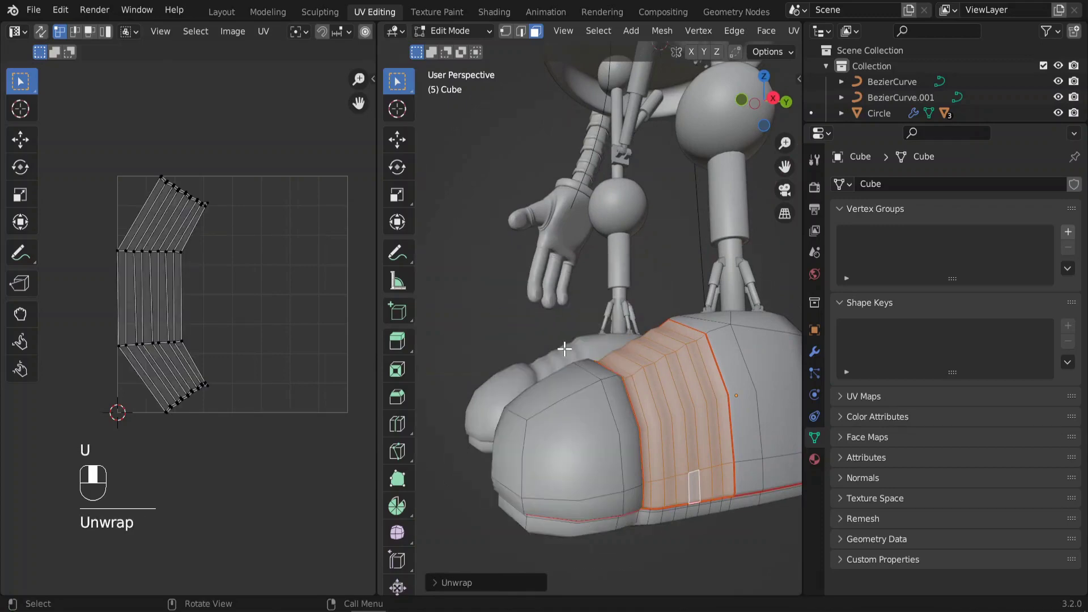
# - Show all the shoe's islands in a maximized UV editor, then scale, rotate and move the curved band island into the upper right area
pyautogui.press('a')
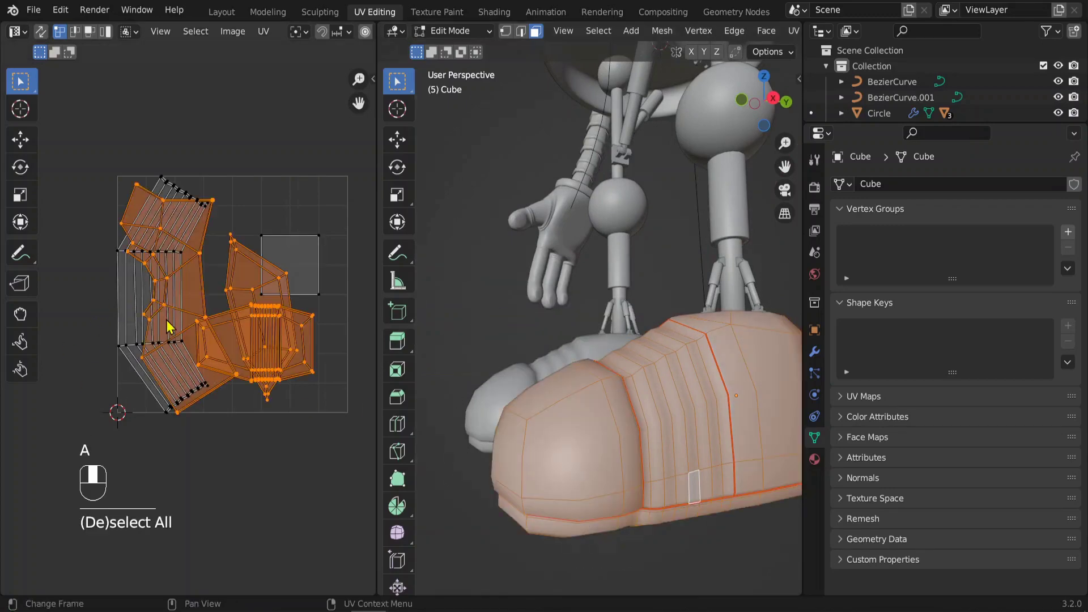
pyautogui.hotkey('ctrl', 'space')
pyautogui.scroll(4, 413, 328)
pyautogui.click(401, 274)
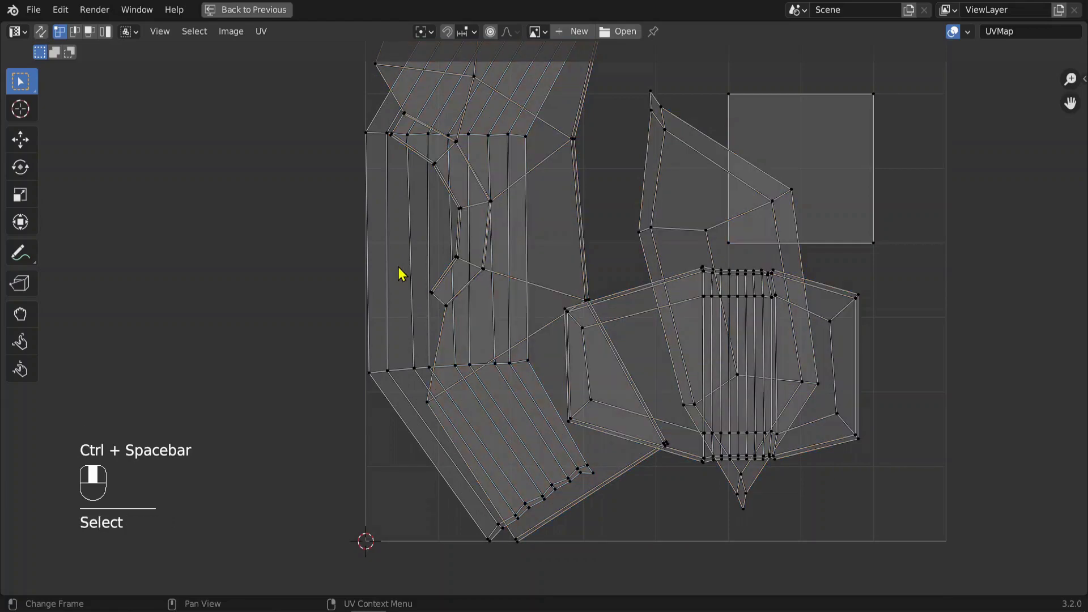
pyautogui.scroll(-3, 401, 274)
pyautogui.press('l')
pyautogui.press('s')
pyautogui.press('g')
pyautogui.press('r')
pyautogui.press('s')
pyautogui.press('g')
pyautogui.press('r')
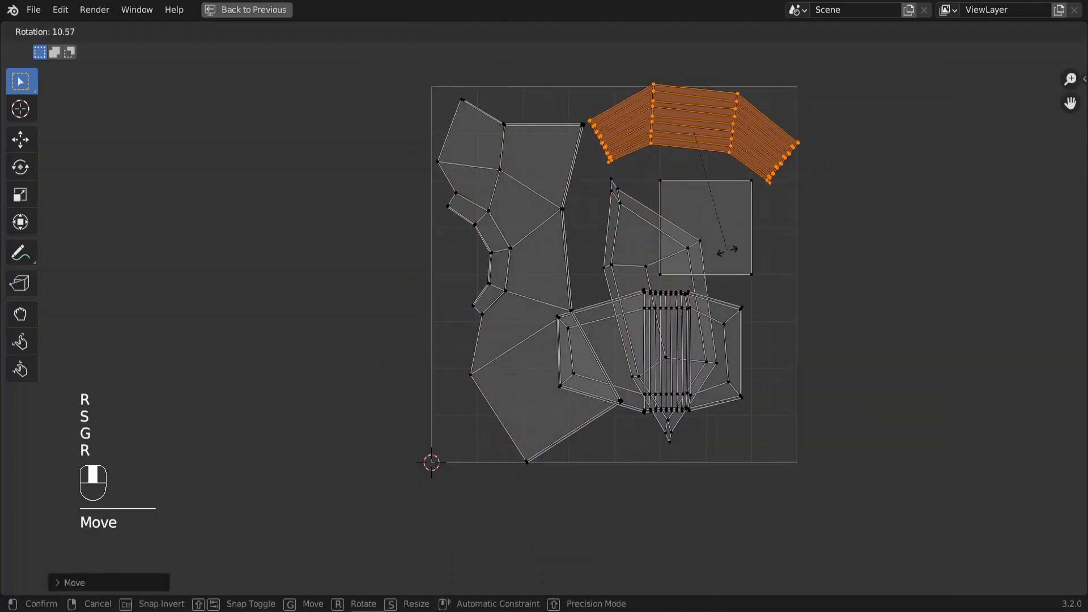
pyautogui.click(767, 258)
pyautogui.scroll(3, 767, 258)
pyautogui.moveTo(690, 153); pyautogui.dragTo(592, 249, button='middle')
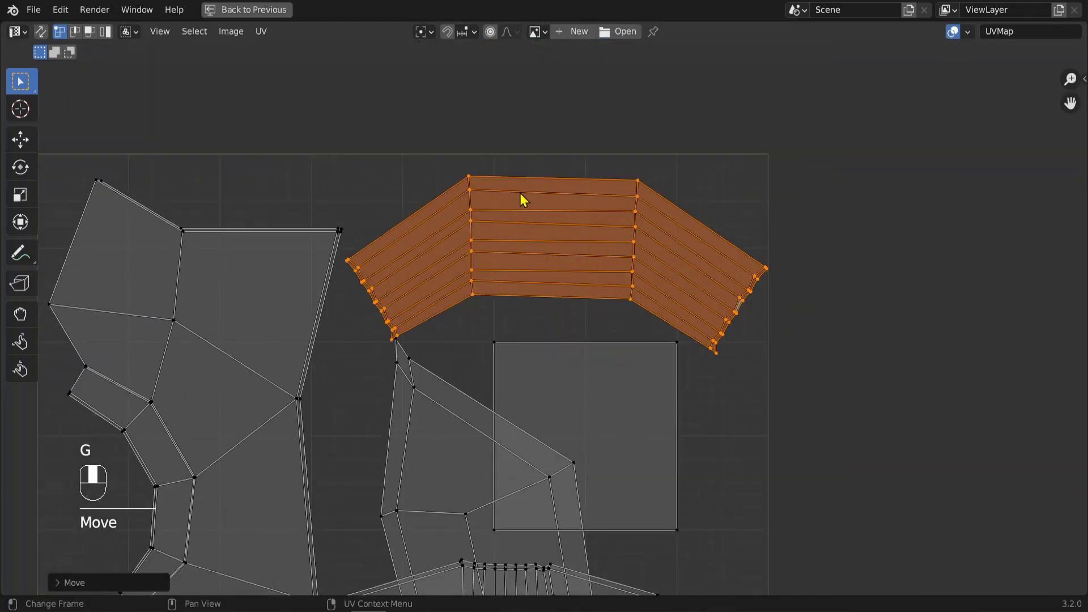
# - Reset the UVs of one face on top of the ribbed band, shrink the square and move it to the upper part of the UV space
pyautogui.hotkey('ctrl', 'space')
pyautogui.moveTo(454, 413); pyautogui.dragTo(649, 420, button='middle')
pyautogui.click(654, 419)
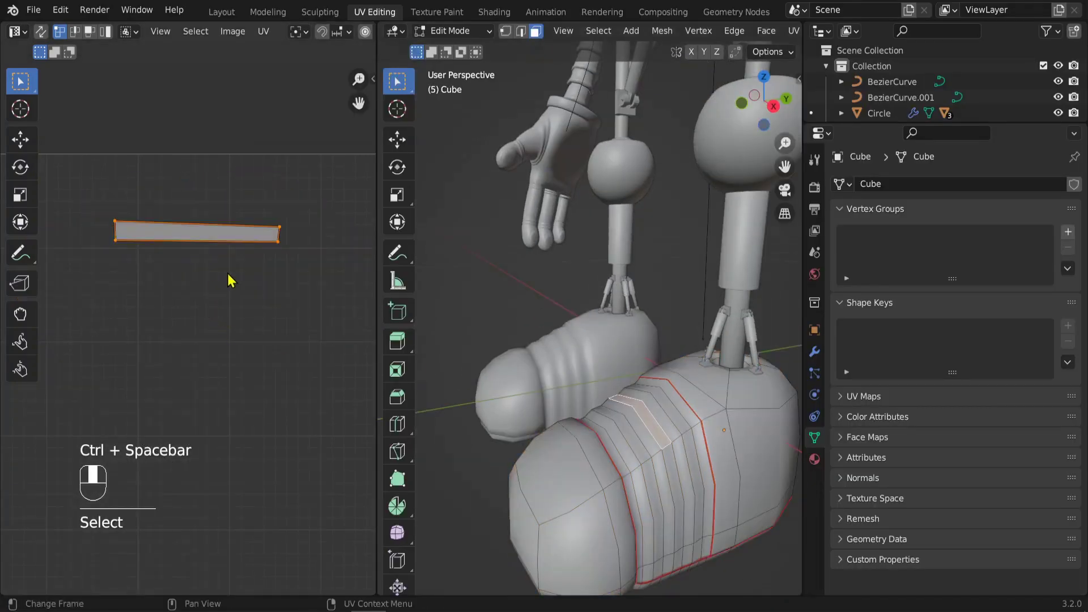
pyautogui.press('u')
pyautogui.click(621, 553)
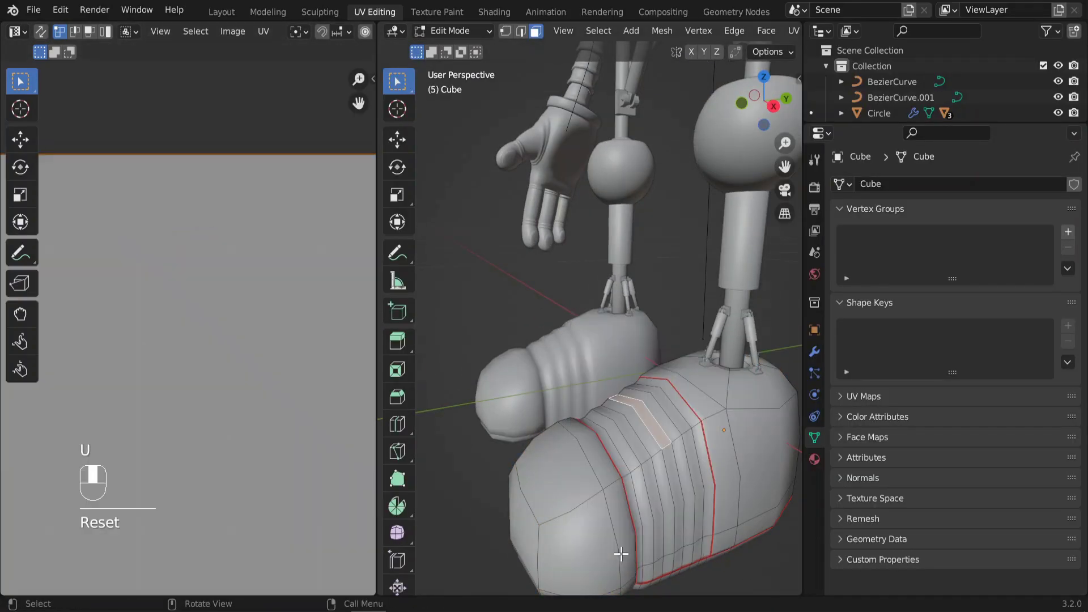
pyautogui.scroll(-3, 249, 413)
pyautogui.press('s')
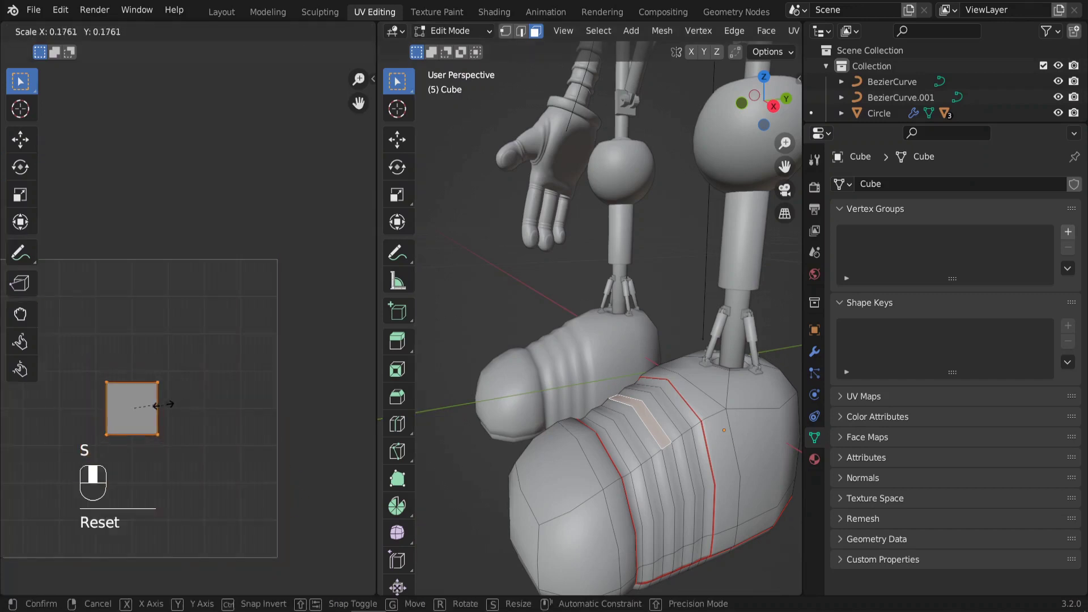
pyautogui.click(147, 392)
pyautogui.press('g')
pyautogui.click(187, 284)
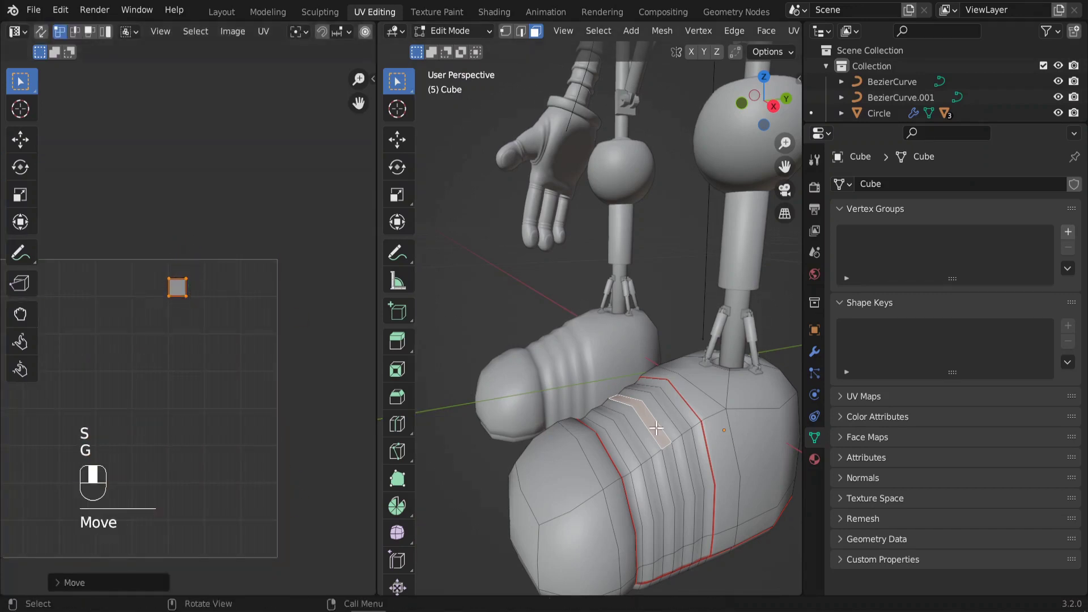
# - Unwrap the whole ribbed band with Follow Active Quads using Length Average, and fit the resulting grid horizontally into the upper right UV corner
pyautogui.press('l')
pyautogui.keyDown('shift'); pyautogui.click(652, 425); pyautogui.keyUp('shift')
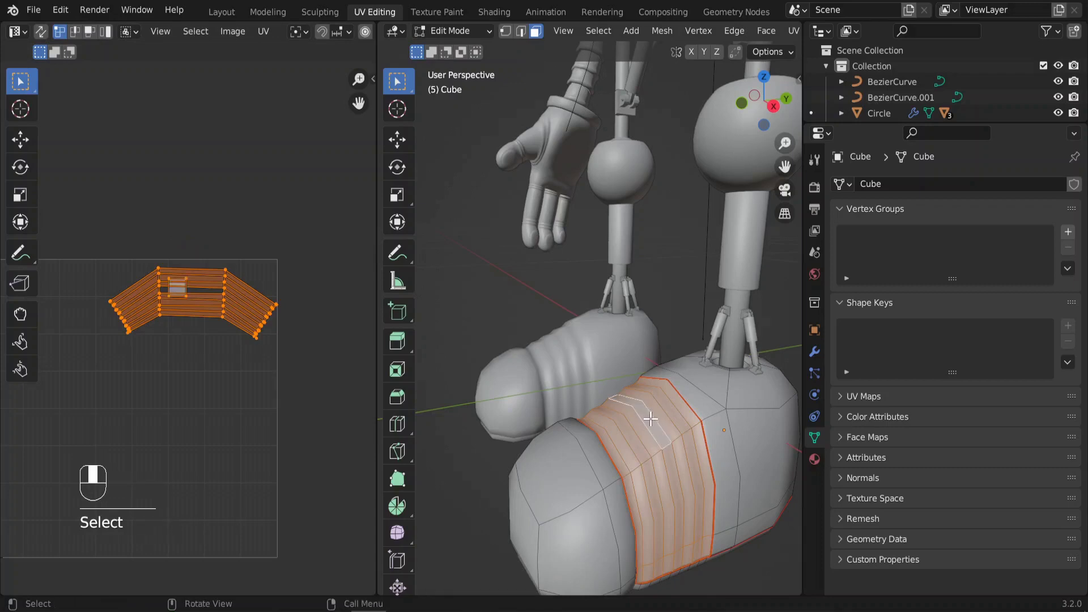
pyautogui.press('u')
pyautogui.click(620, 271)
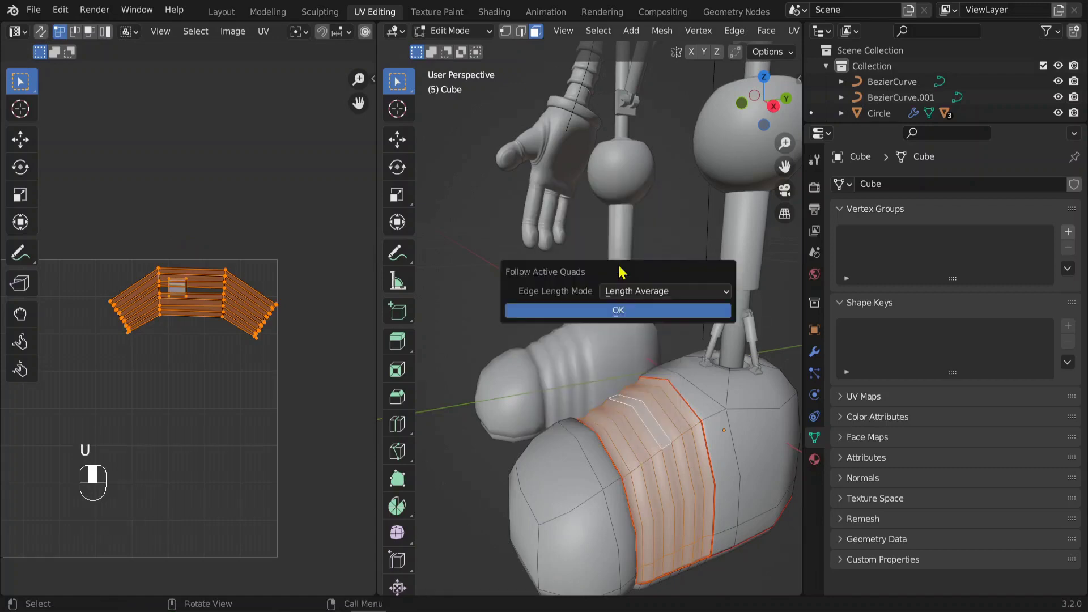
pyautogui.click(614, 309)
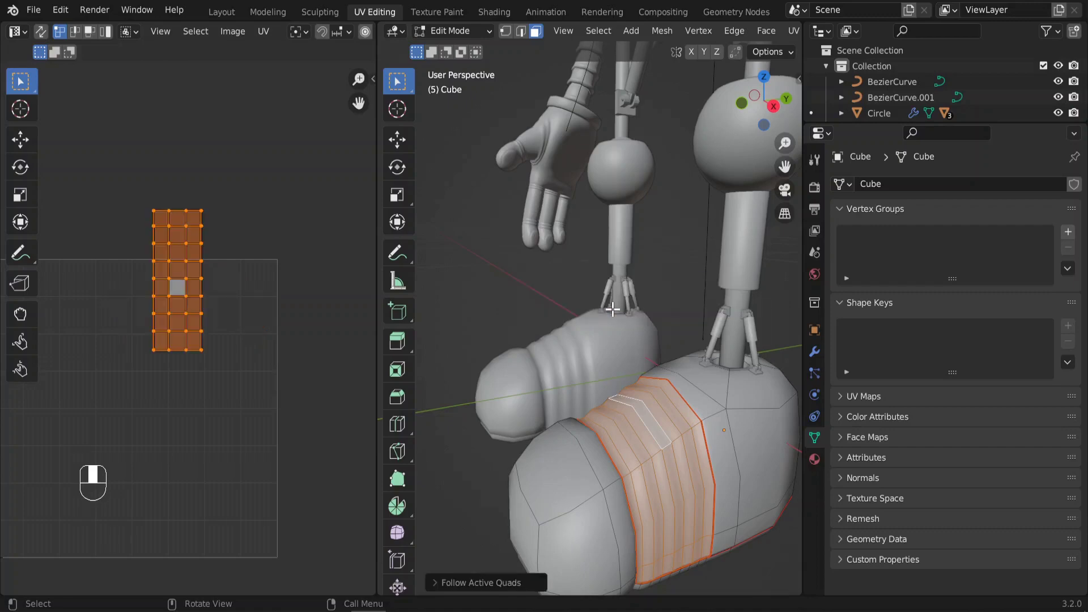
pyautogui.press('g')
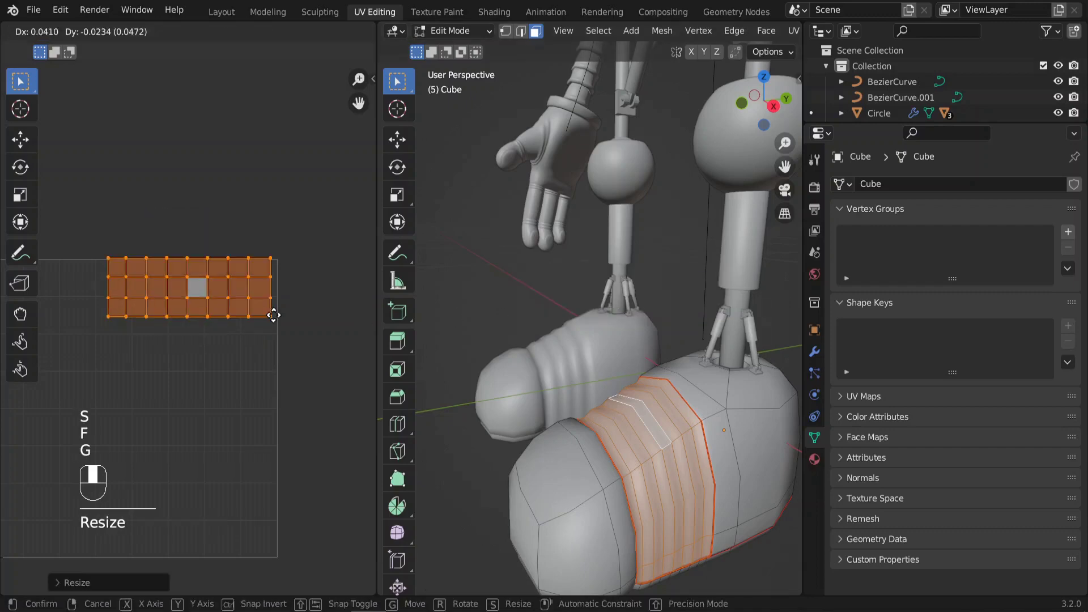
pyautogui.click(274, 316)
# - Add the shoe's remaining sections to the selection and rotate the sole's island upright in the maximized UV editor
pyautogui.press('l')
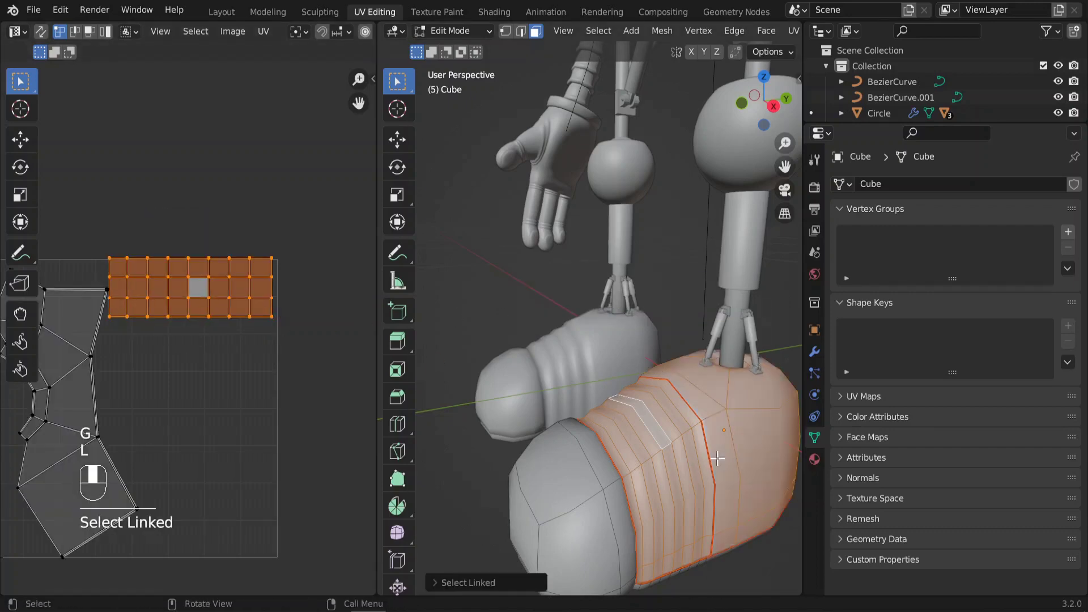
pyautogui.press('l')
pyautogui.press('l')
pyautogui.hotkey('ctrl', 'space')
pyautogui.press('r')
pyautogui.click(625, 205)
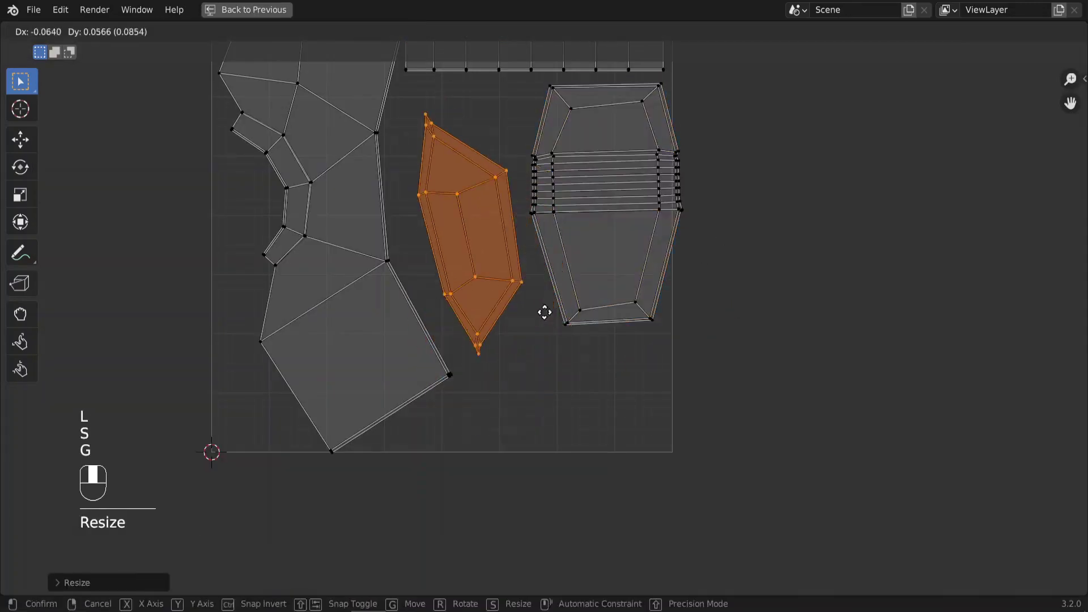
# - Scale the toe section's island and move it into the gap between the heel and sole islands
pyautogui.press('l')
pyautogui.press('g')
pyautogui.press('g')
pyautogui.click(525, 151)
pyautogui.press('l')
pyautogui.press('s')
pyautogui.press('g')
pyautogui.click(462, 243)
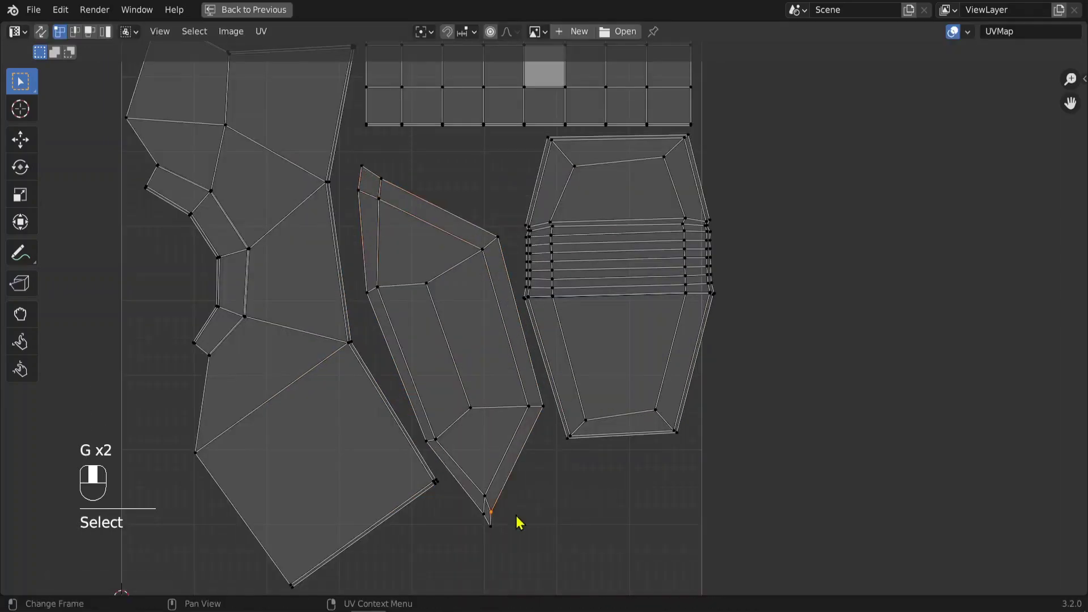
# - Move the corner vertices at the toe island's pinched tips to spread the small faces open
pyautogui.press('g')
pyautogui.press('g')
pyautogui.press('g')
pyautogui.click(690, 449)
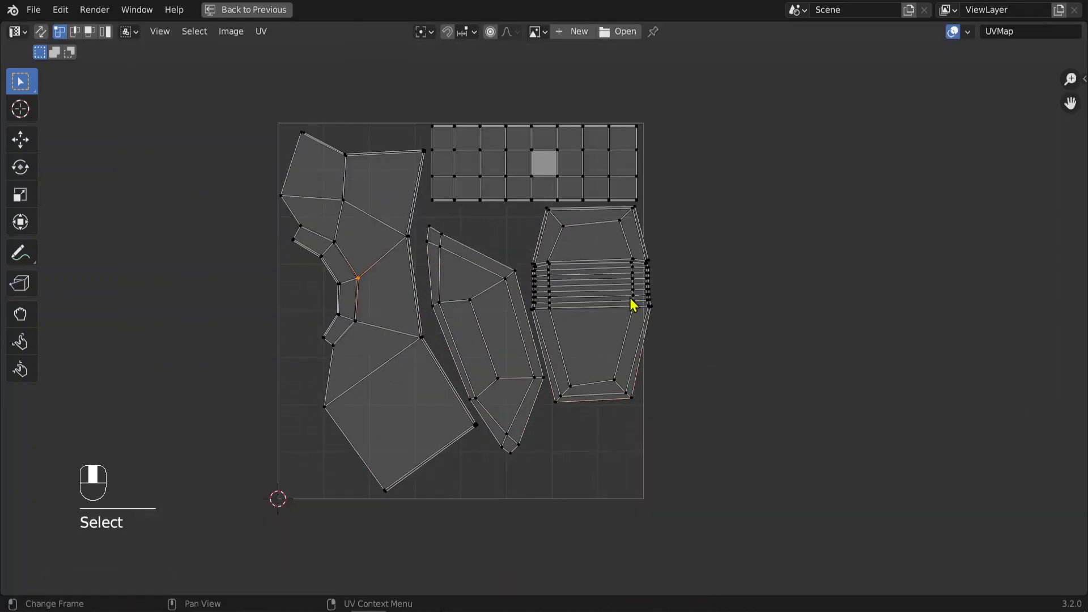
# - Resize and reposition the sole island to fit inside the UV bounds below the band grid, and restore the split layout
pyautogui.press('l')
pyautogui.press('g')
pyautogui.press('r')
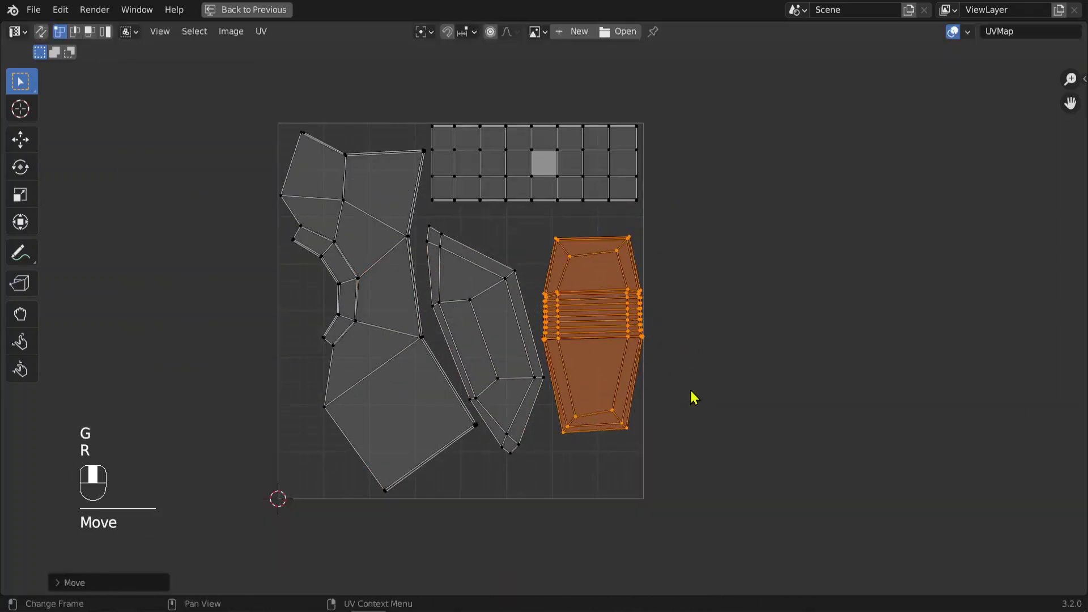
pyautogui.press('g')
pyautogui.scroll(2, 546, 340)
pyautogui.click(546, 412)
pyautogui.scroll(5, 608, 388)
pyautogui.scroll(-7, 608, 388)
pyautogui.hotkey('ctrl', 'space')
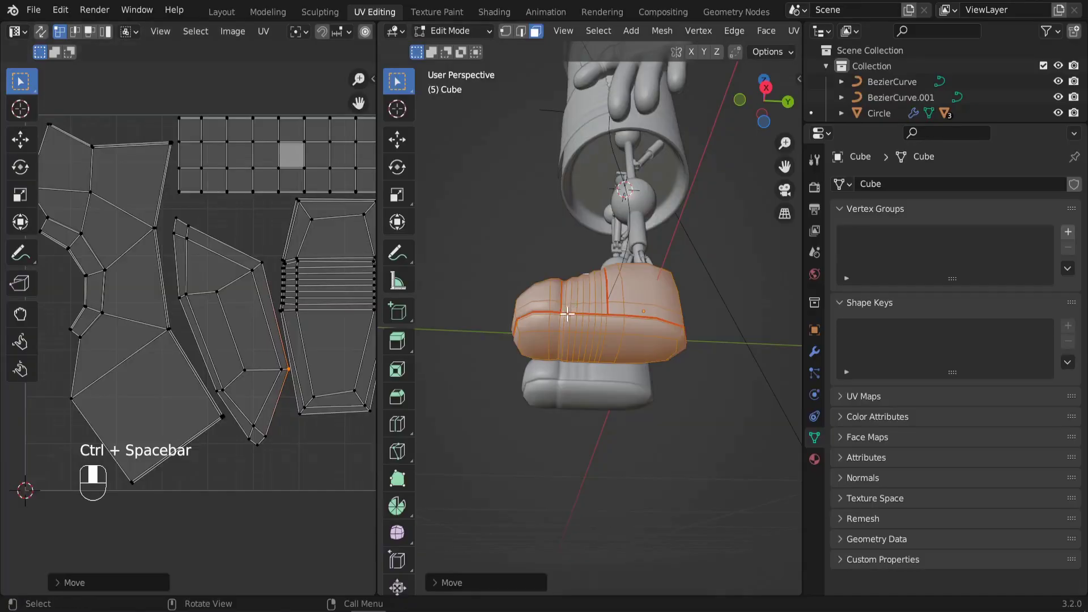
# - Finish editing the shoe, select the small strut part at the ankle and open its mesh for editing
pyautogui.scroll(-4, 700, 375)
pyautogui.press('Tab')
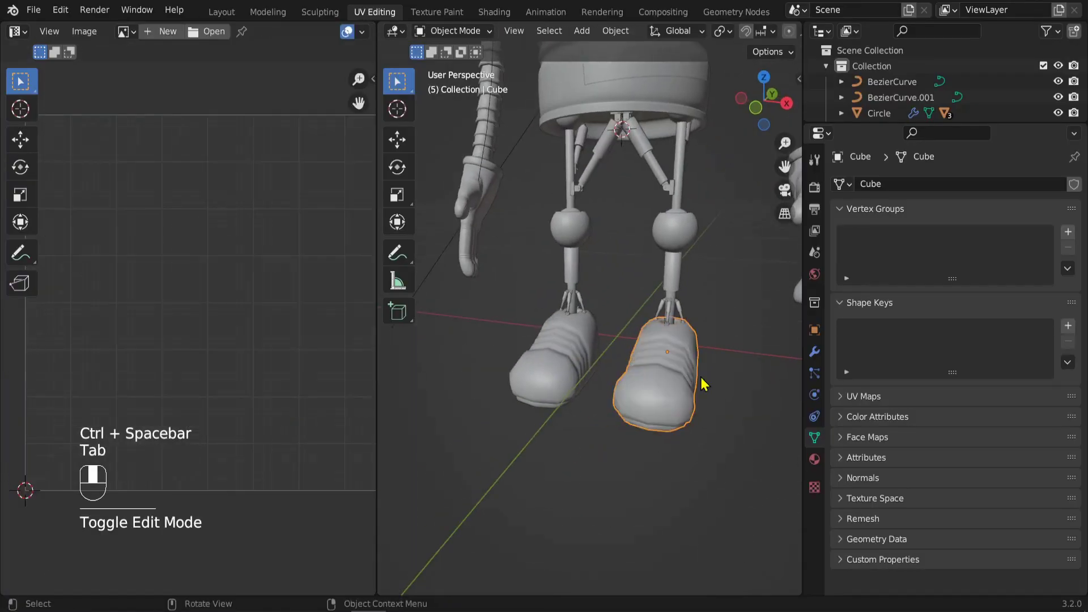
pyautogui.scroll(-3, 620, 400)
pyautogui.moveTo(620, 400); pyautogui.dragTo(577, 345, button='middle')
pyautogui.scroll(6, 555, 382)
pyautogui.click(573, 345)
pyautogui.press('Tab')
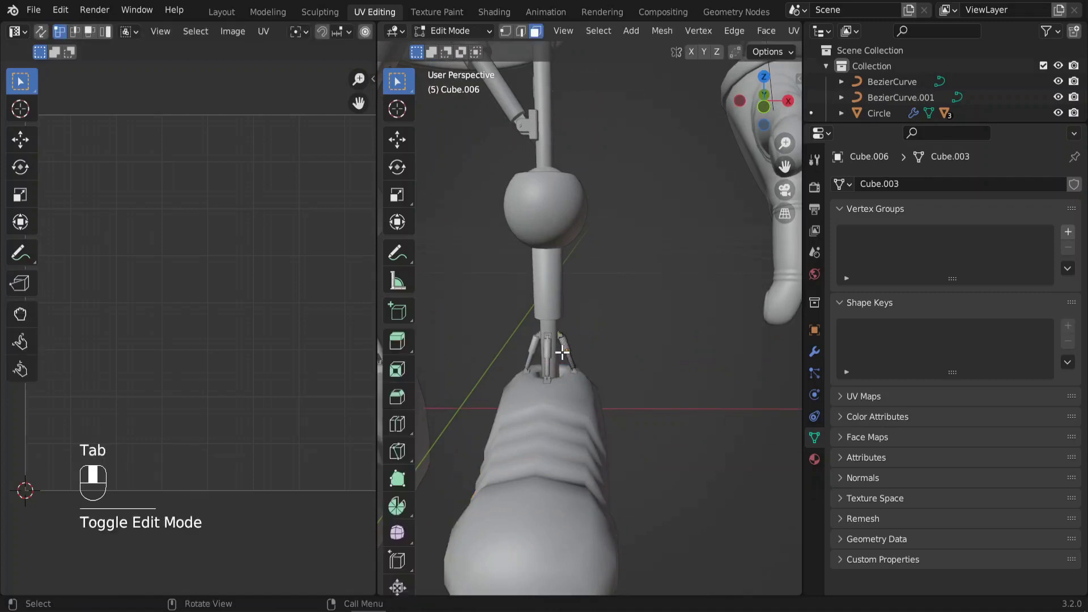
# - Select the thicker cylinder section of the ankle strut, including its end faces, and add a material slot using allu-cuivre
pyautogui.scroll(4, 555, 349)
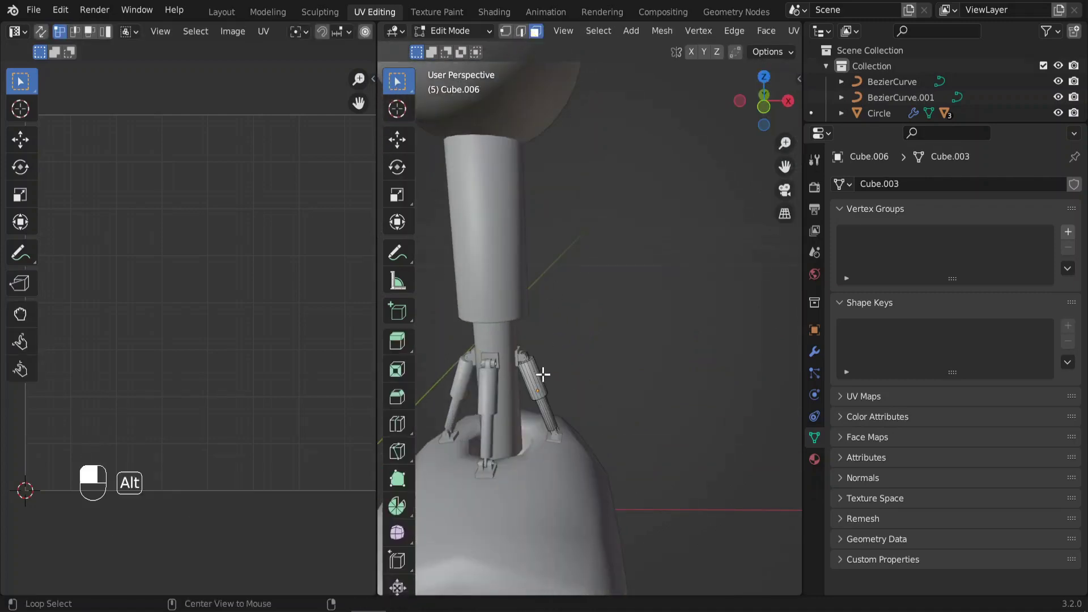
pyautogui.keyDown('alt'); pyautogui.click(543, 374); pyautogui.keyUp('alt')
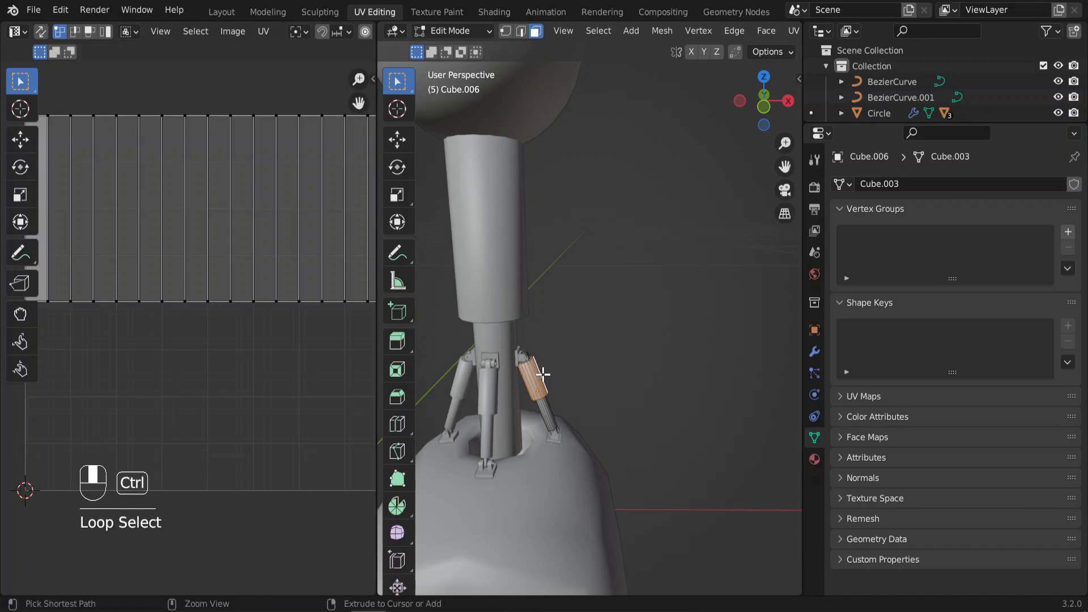
pyautogui.press('ctrl+KP_Add')
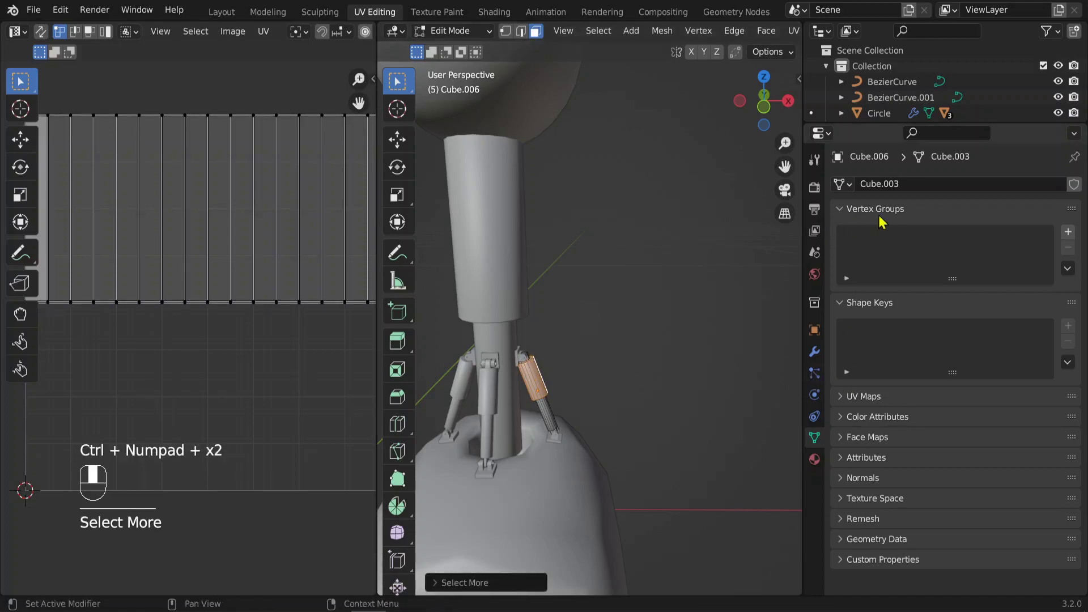
pyautogui.click(815, 459)
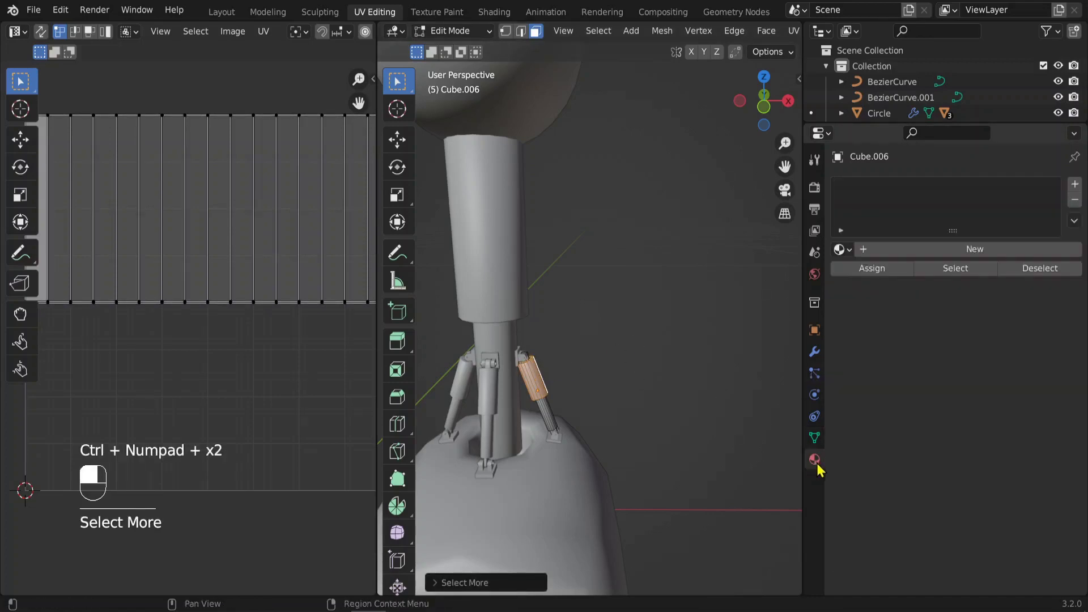
pyautogui.click(1075, 184)
pyautogui.click(842, 250)
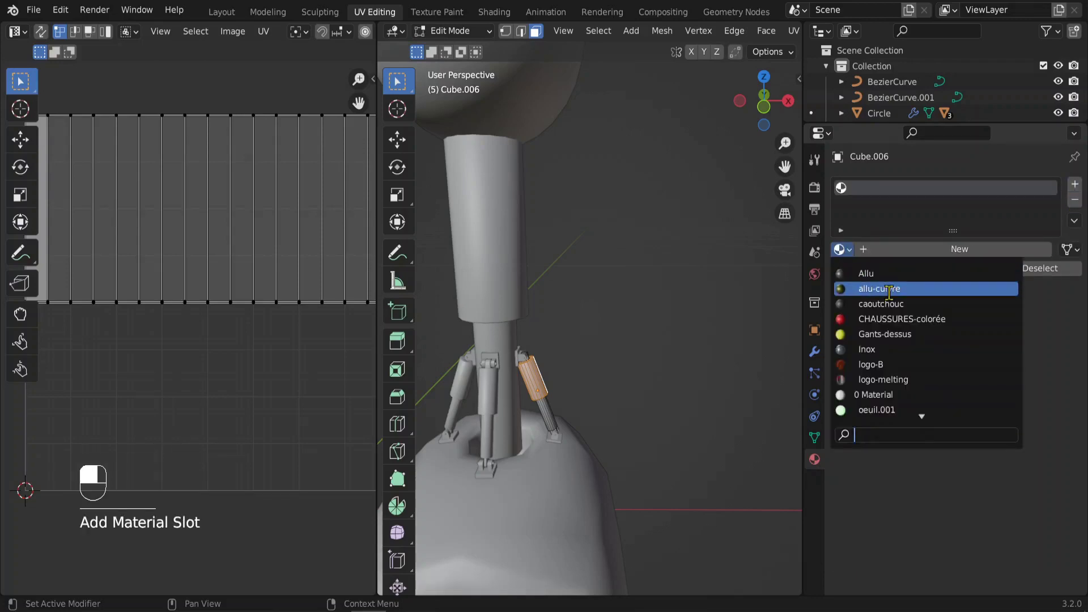
pyautogui.click(889, 289)
# - Invert the selection to the strut's remaining faces and add a second material slot using Allu
pyautogui.hotkey('ctrl', 'i')
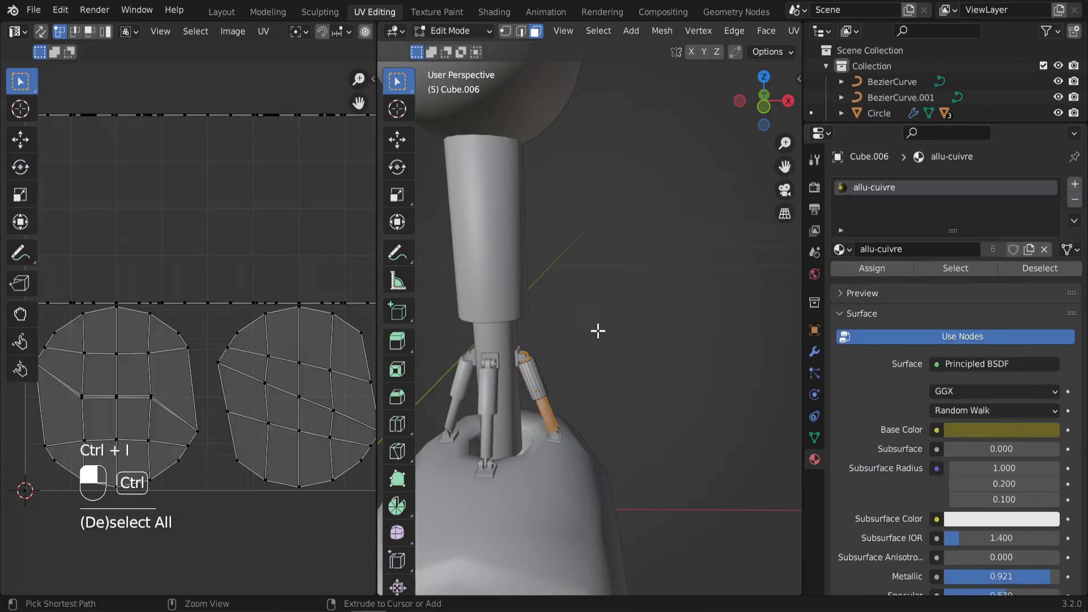
pyautogui.click(1074, 184)
pyautogui.click(842, 281)
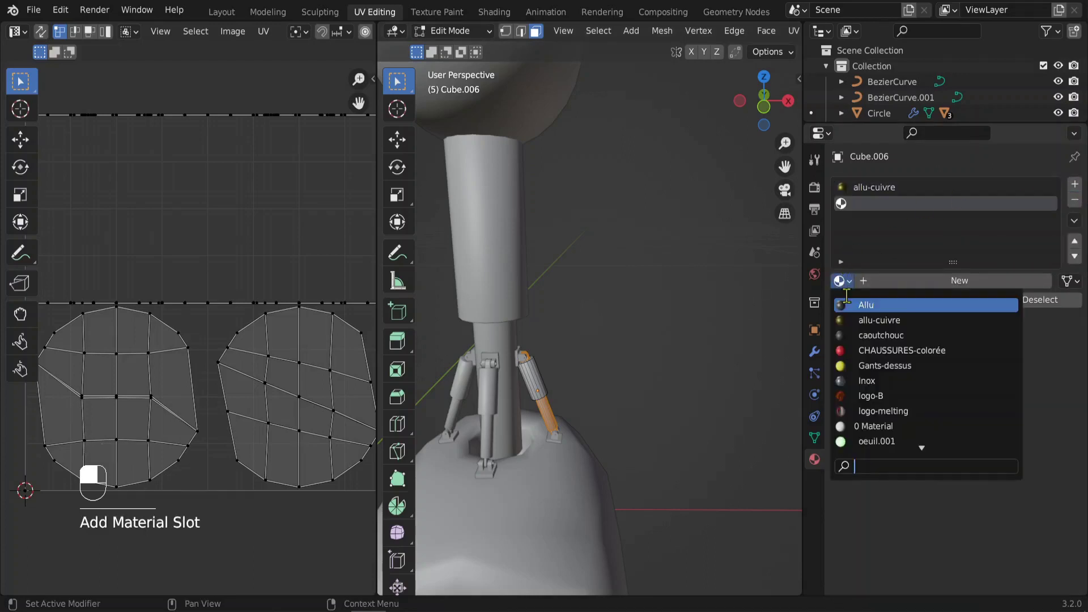
pyautogui.click(865, 305)
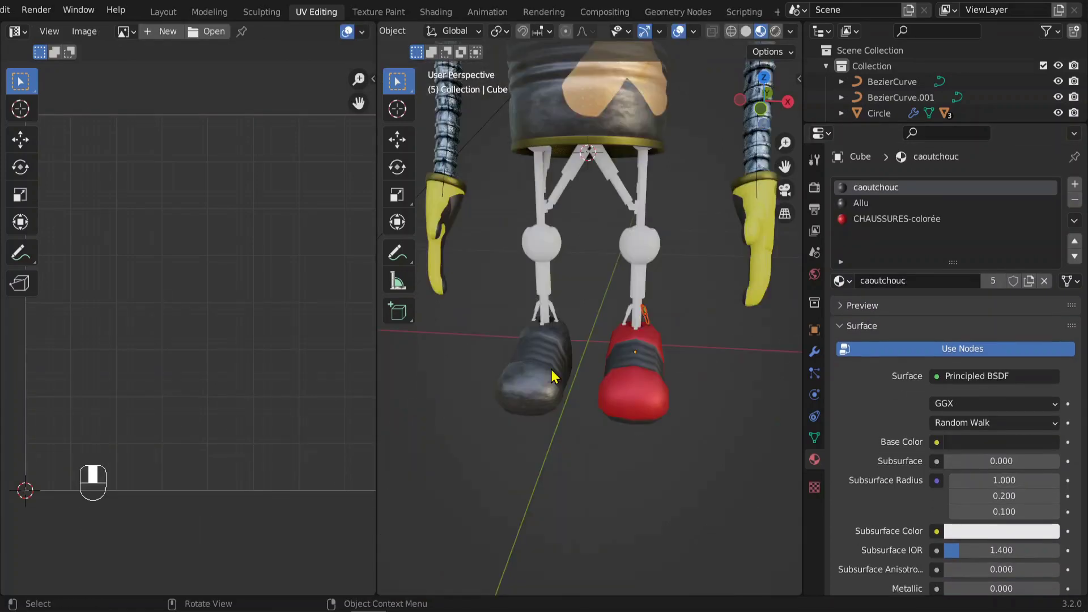
# - Delete the old all-dark shoe from the other leg
pyautogui.click(521, 376)
pyautogui.press('x')
pyautogui.click(554, 372)
# - Duplicate the red shoe in front view and place the copy along the X axis under the other leg
pyautogui.click(644, 397)
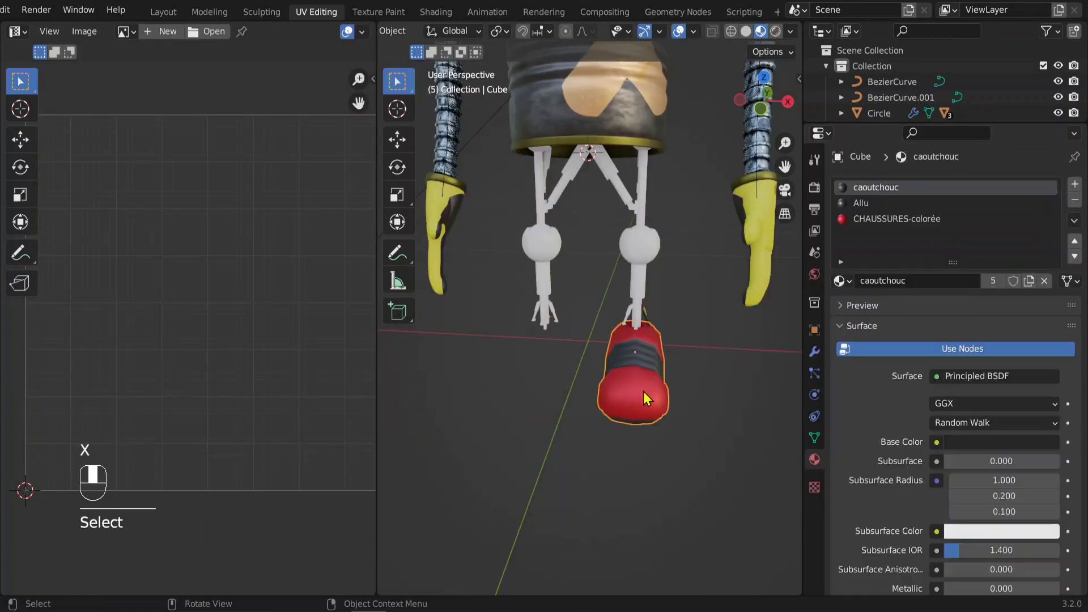
pyautogui.press('KP_1')
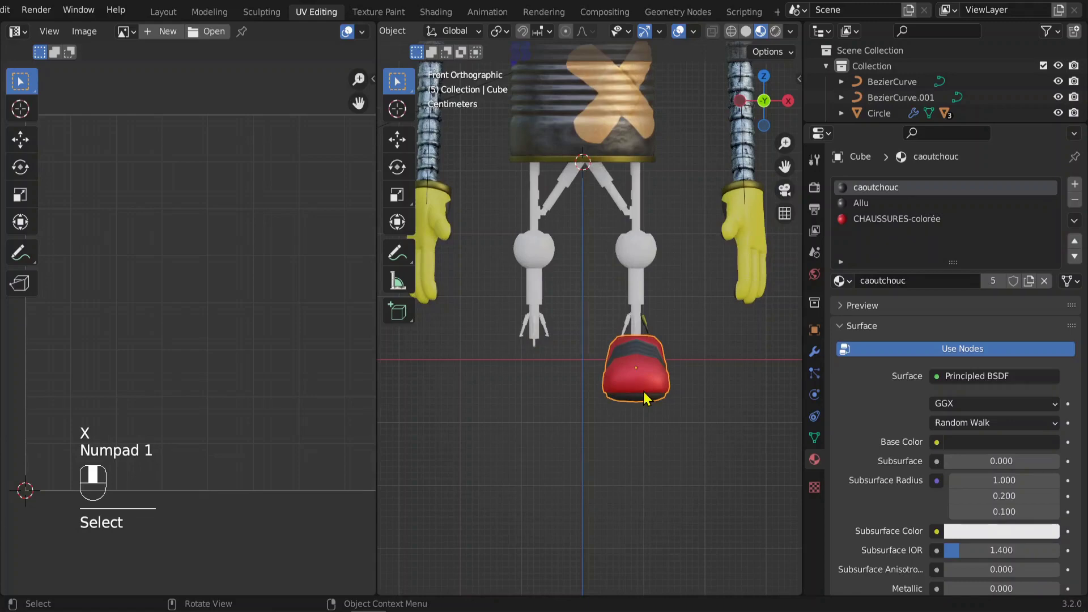
pyautogui.hotkey('shift', 'd')
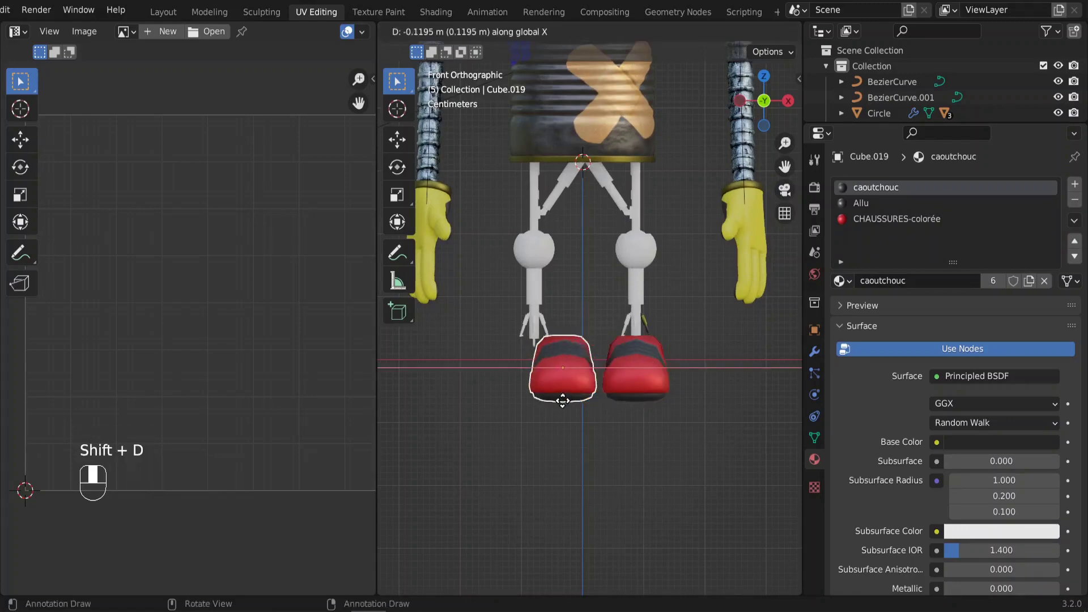
pyautogui.click(553, 403)
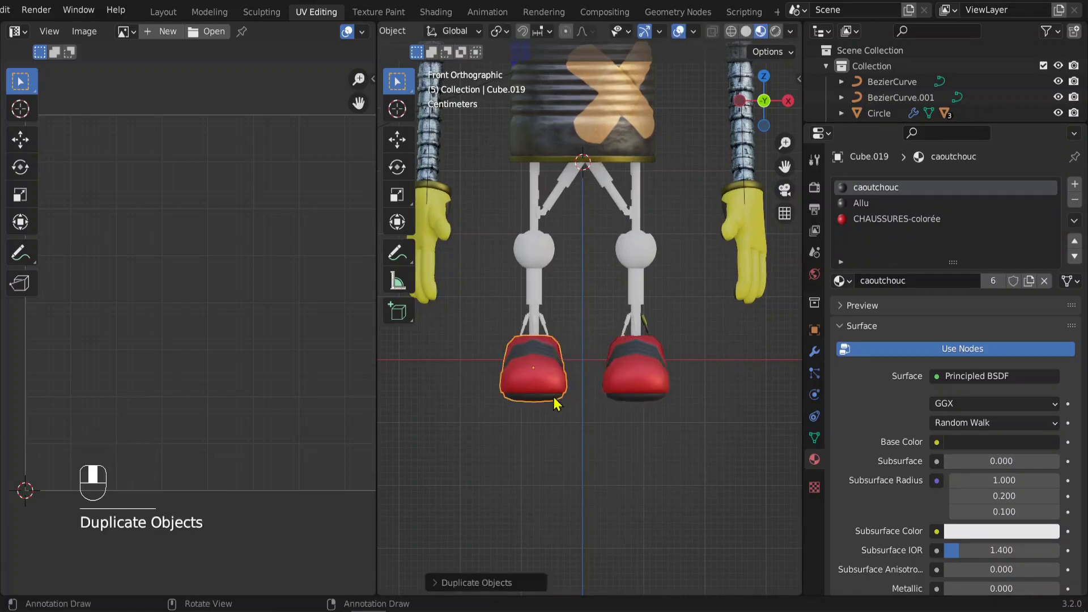
# - Mirror the duplicated shoe along the X axis
pyautogui.hotkey('ctrl', 'm')
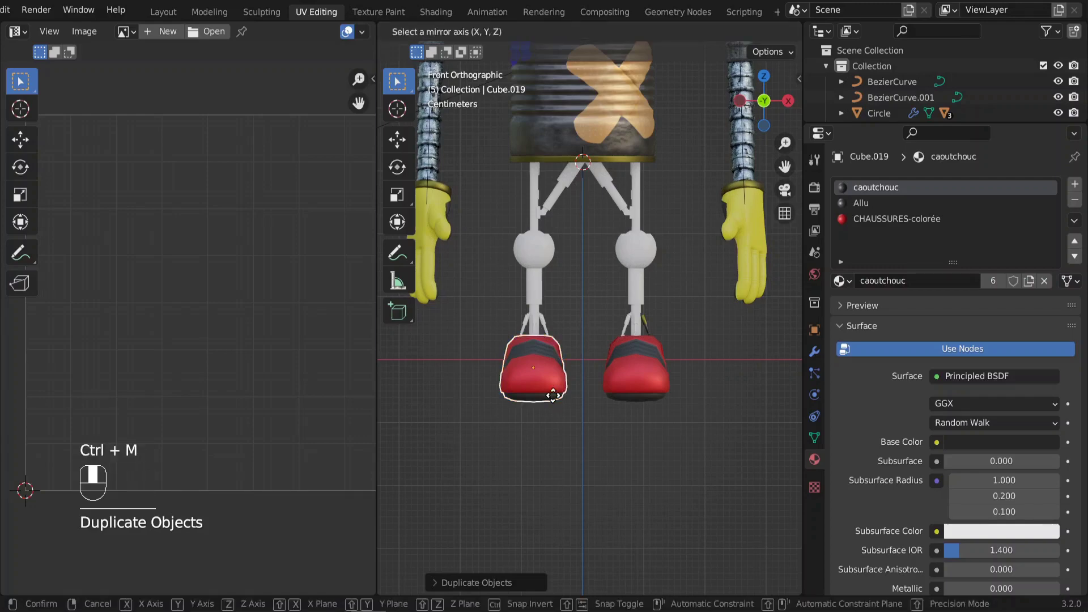
pyautogui.press('x')
pyautogui.click(555, 401)
# - Examine the pair of shoes up close, the torso and arms, and the whole robot with its materials
pyautogui.moveTo(566, 355); pyautogui.dragTo(575, 402, button='middle')
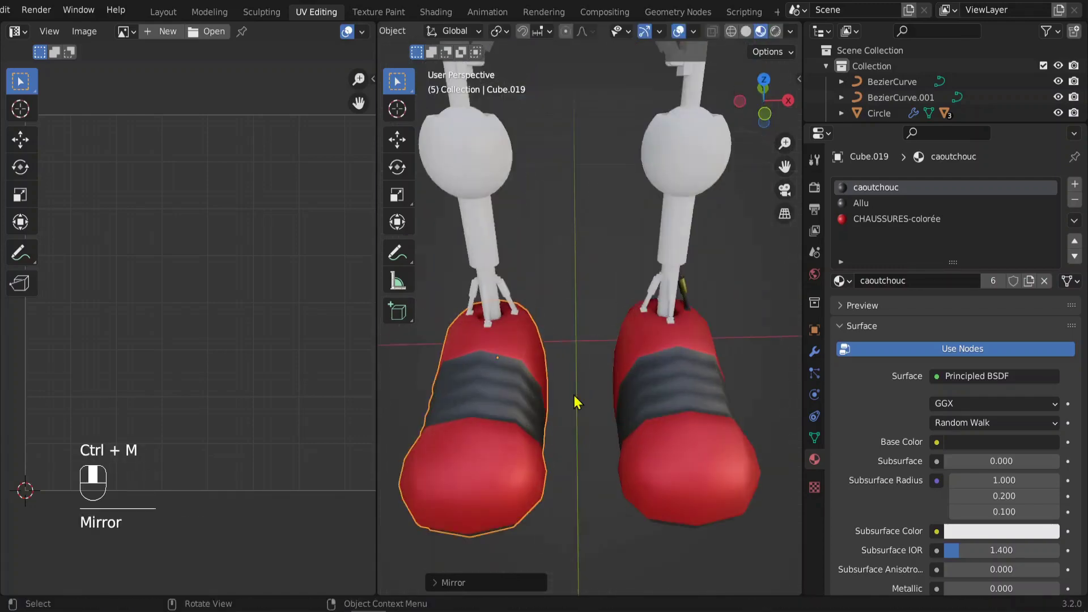
pyautogui.moveTo(508, 438); pyautogui.dragTo(546, 390, button='middle')
pyautogui.scroll(-5, 591, 286)
pyautogui.keyDown('shift'); pyautogui.moveTo(590, 286); pyautogui.dragTo(579, 351, button='middle'); pyautogui.keyUp('shift')
pyautogui.keyDown('ctrl'); pyautogui.moveTo(638, 232); pyautogui.dragTo(607, 385, button='middle'); pyautogui.keyUp('ctrl')
pyautogui.scroll(5, 640, 291)
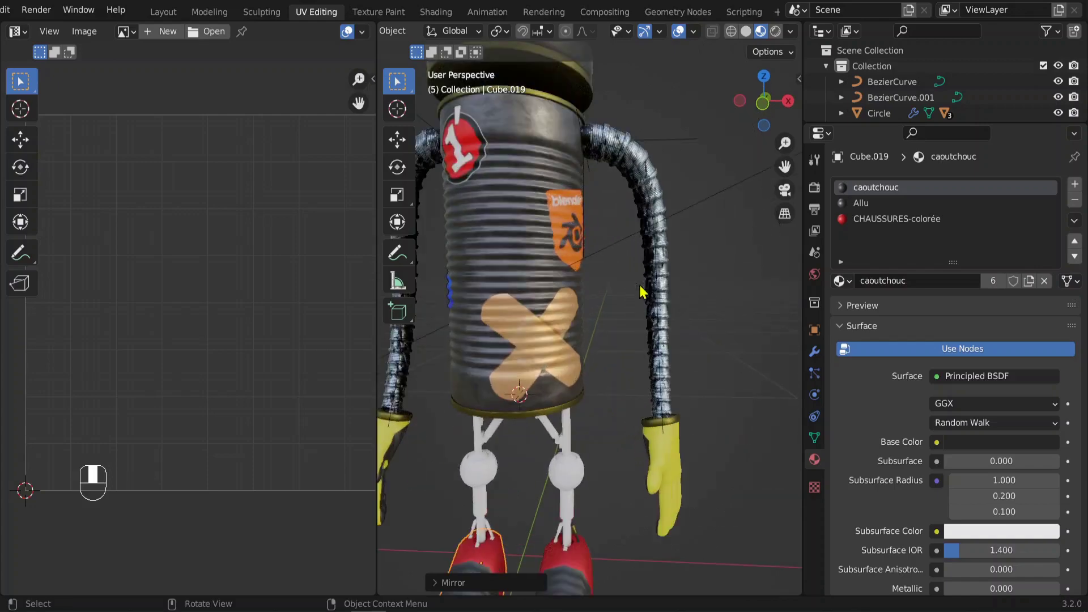
pyautogui.keyDown('ctrl'); pyautogui.moveTo(585, 265); pyautogui.dragTo(578, 334, button='middle'); pyautogui.keyUp('ctrl')
pyautogui.moveTo(578, 335); pyautogui.dragTo(623, 334, button='middle')
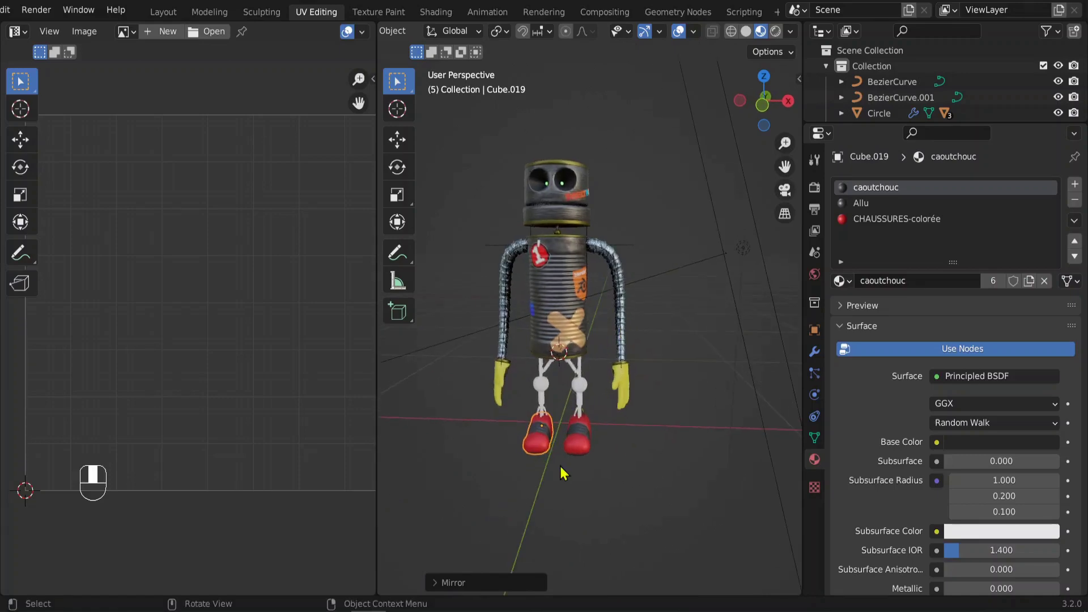